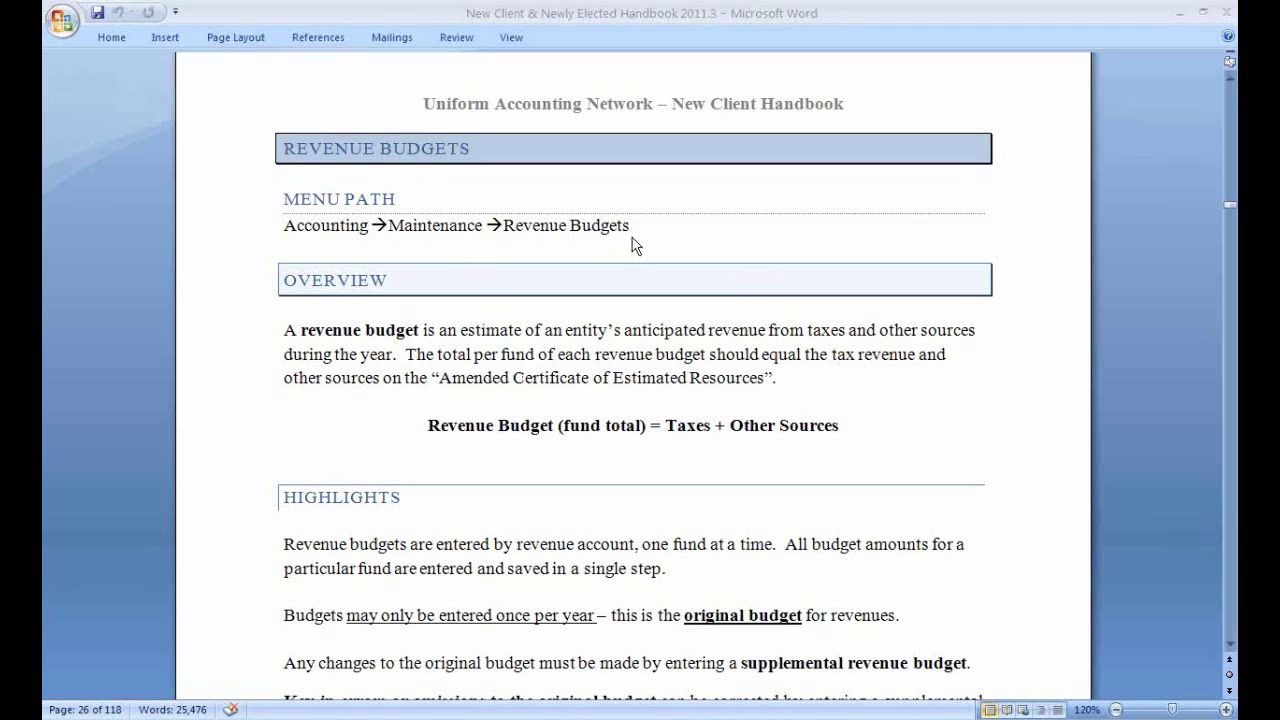
# Step: Switch to Uniform Accounting Network, open the accounting maintenance screen for Revenue Budgets and select fund 1000 General
pyautogui.hotkey('alt', 'Tab')
pyautogui.hotkey('alt', 'Tab')
pyautogui.hotkey('alt', 'Tab')
pyautogui.hotkey('alt', 'Tab')
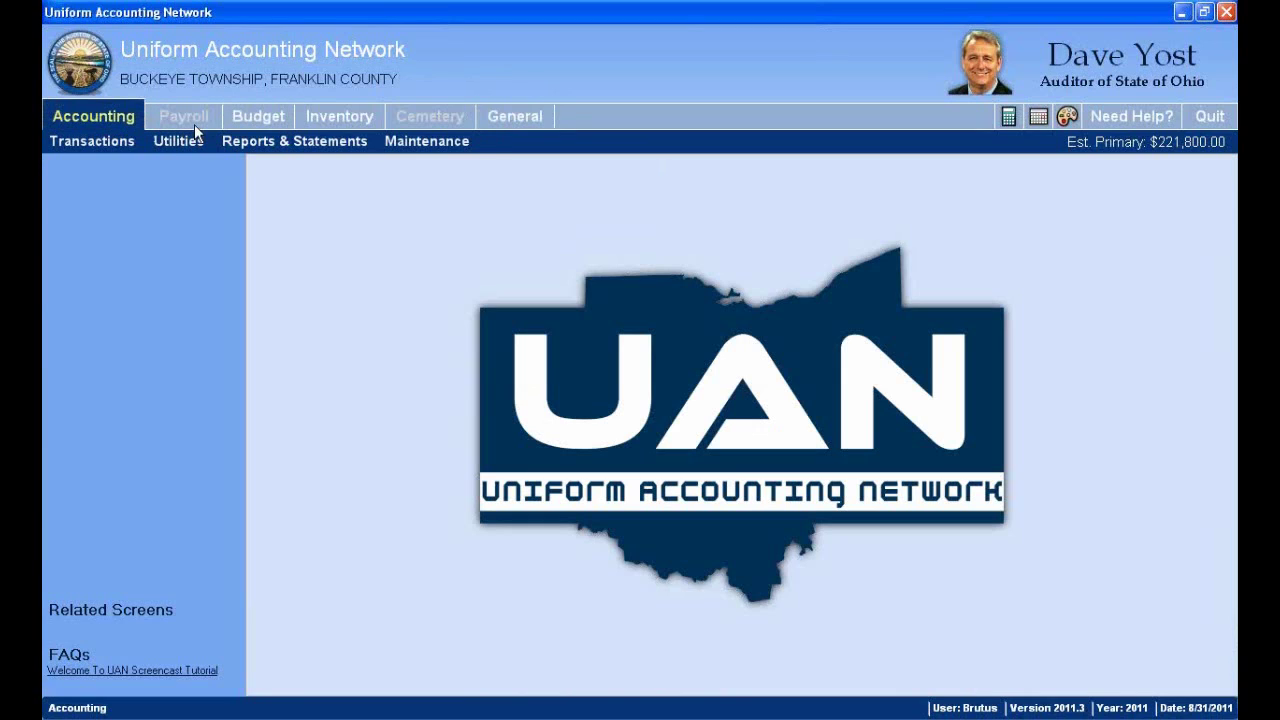
pyautogui.click(431, 149)
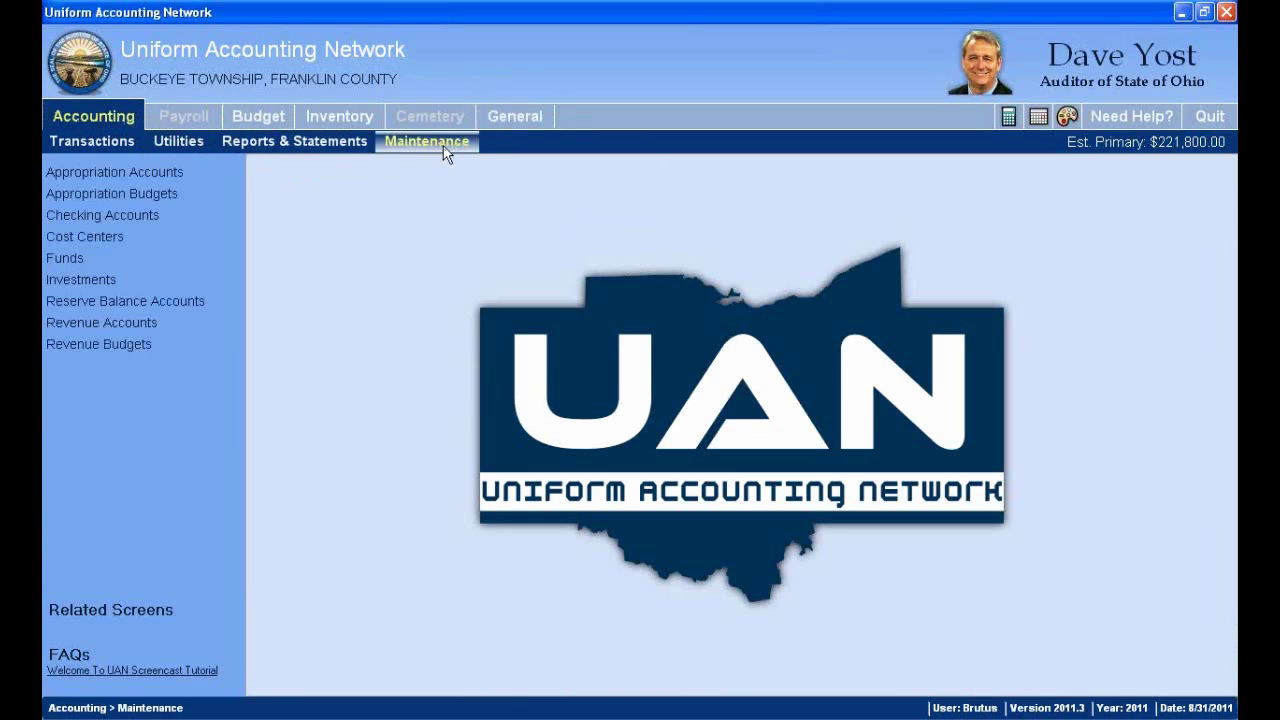
pyautogui.click(78, 345)
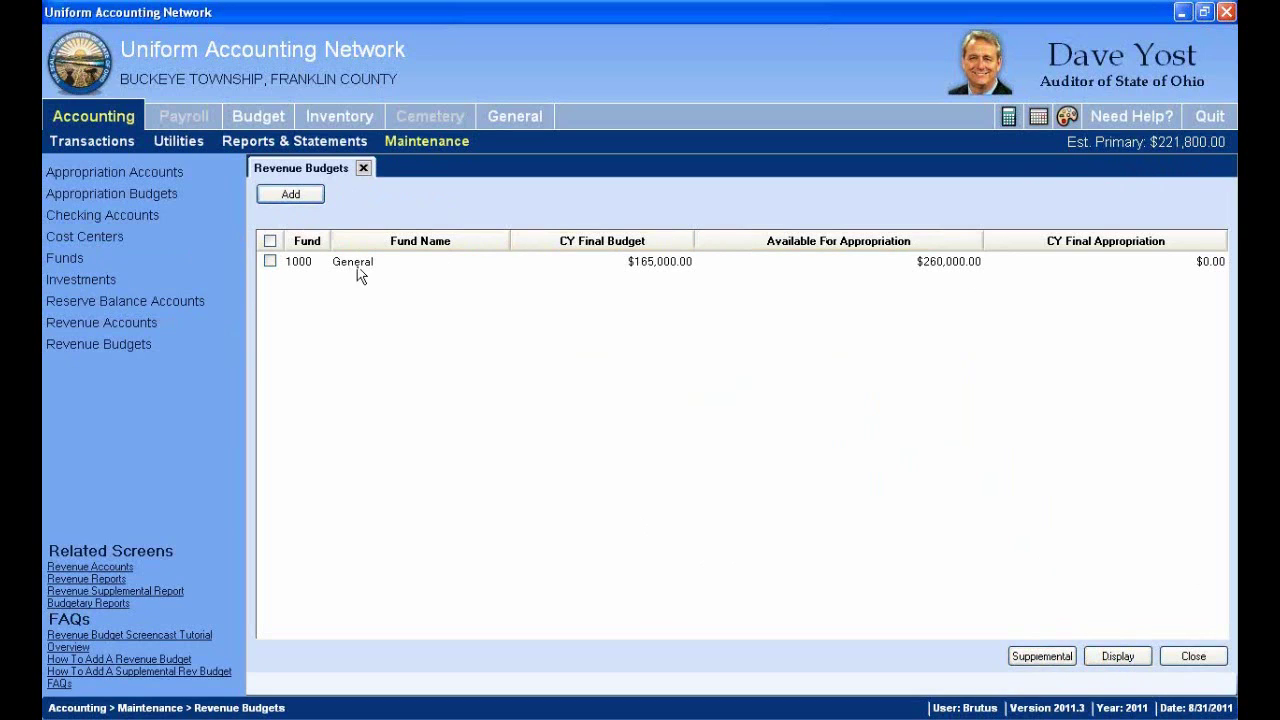
pyautogui.click(270, 261)
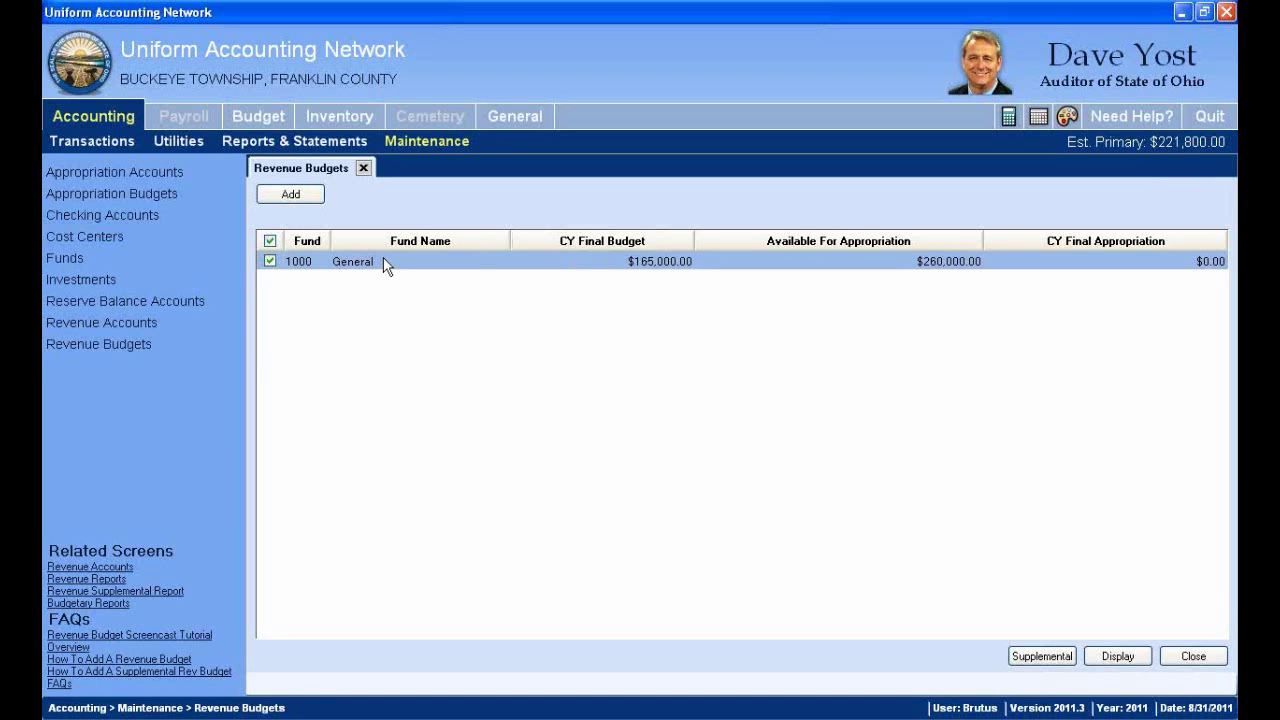
# Step: Switch to the handbook in Microsoft Word and read the Revenue Budgets overview, highlighting "and other sources" and "per fund"
pyautogui.hotkey('alt', 'Tab')
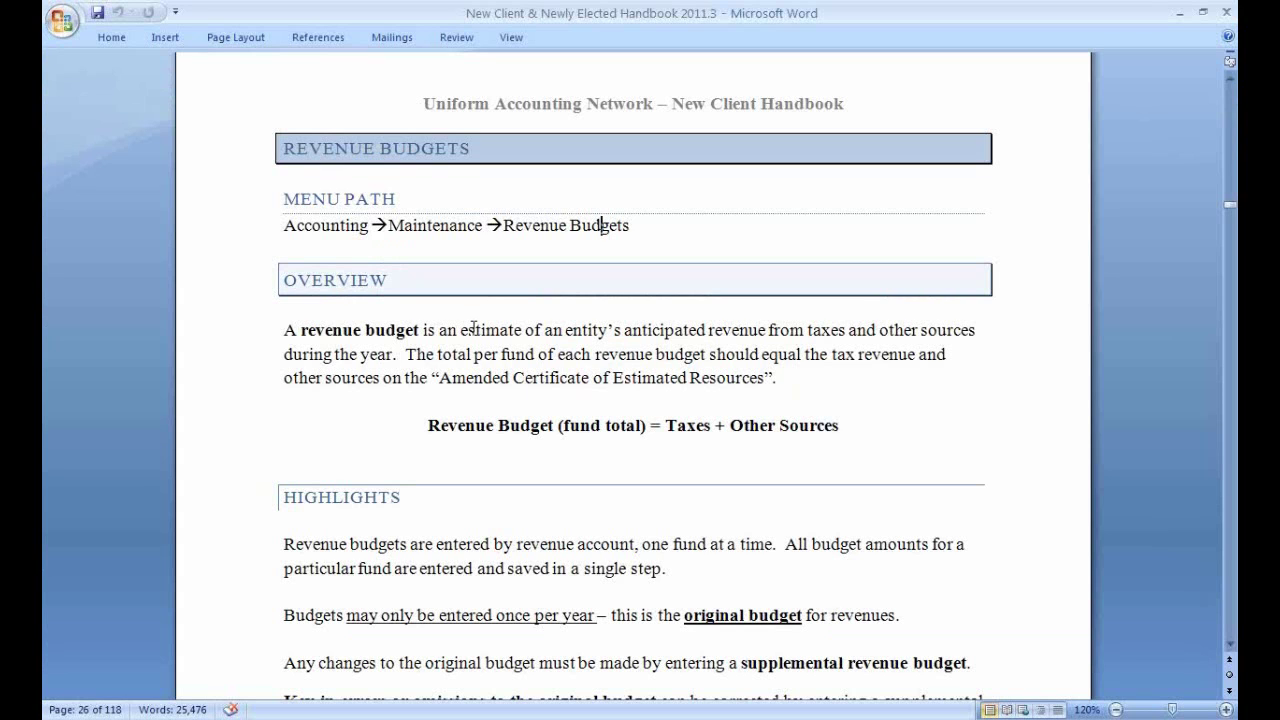
pyautogui.scroll(-1, 478, 418)
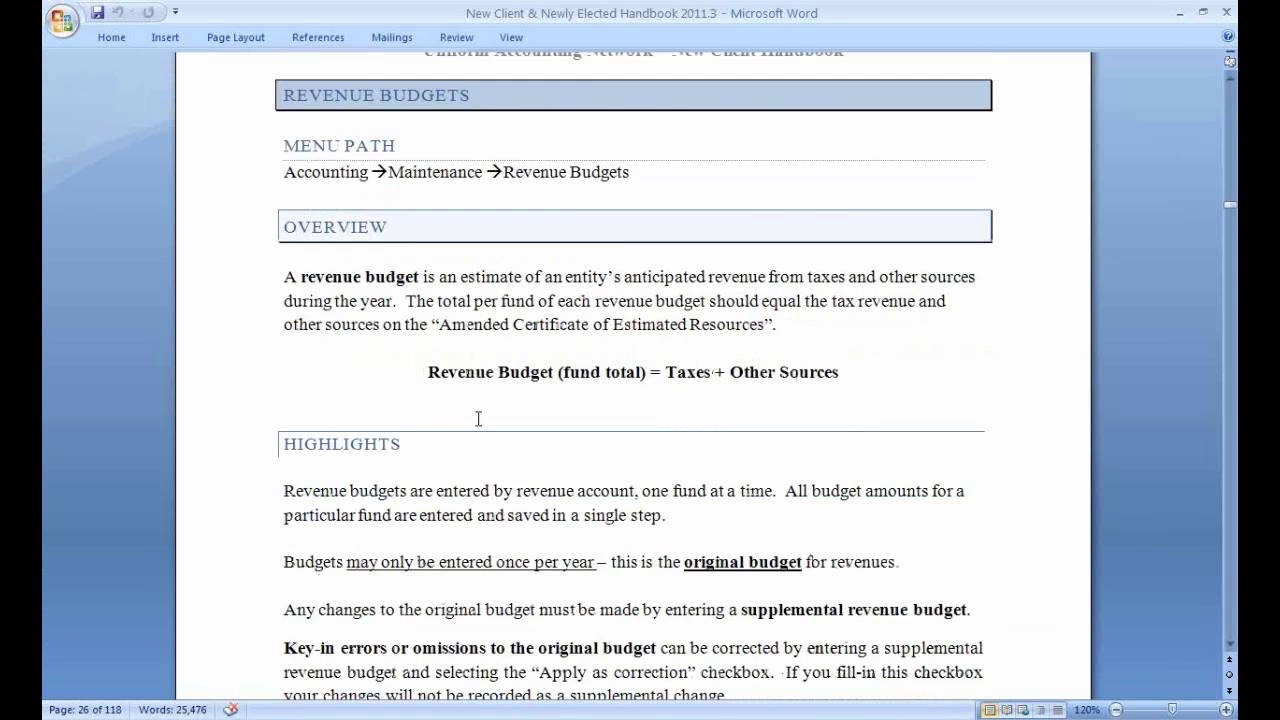
pyautogui.scroll(-1, 478, 418)
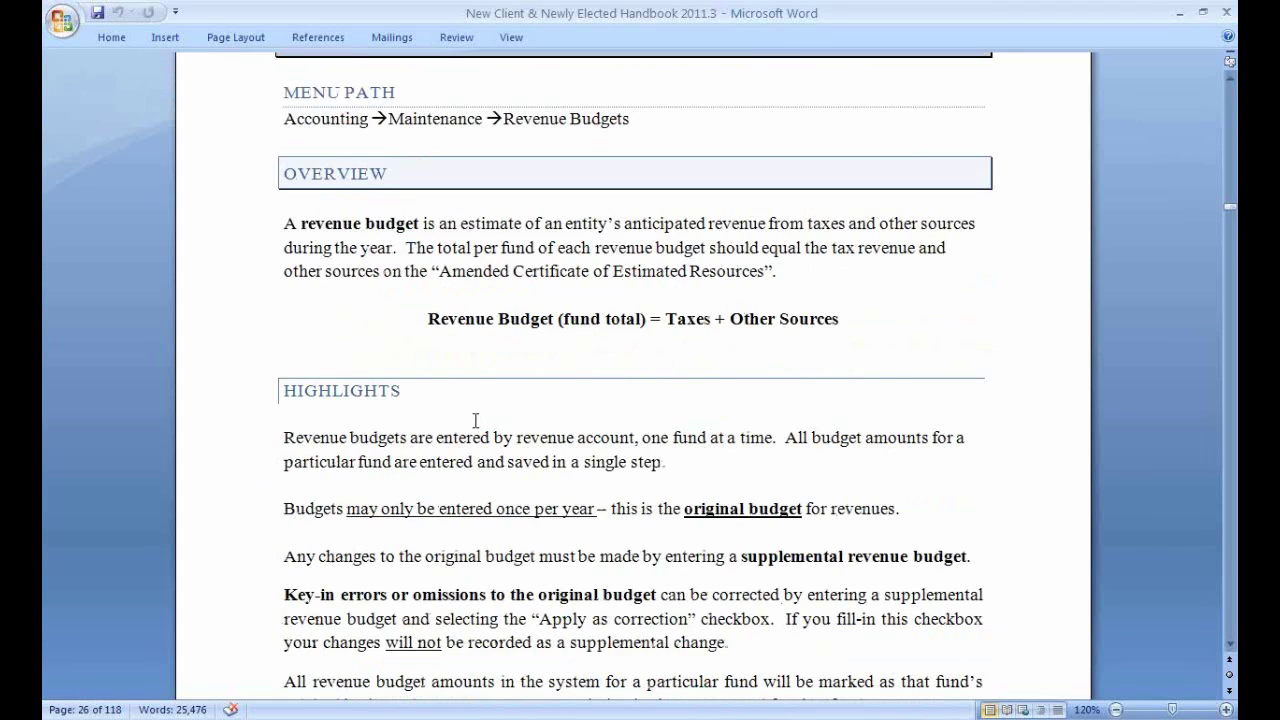
pyautogui.scroll(-1, 476, 420)
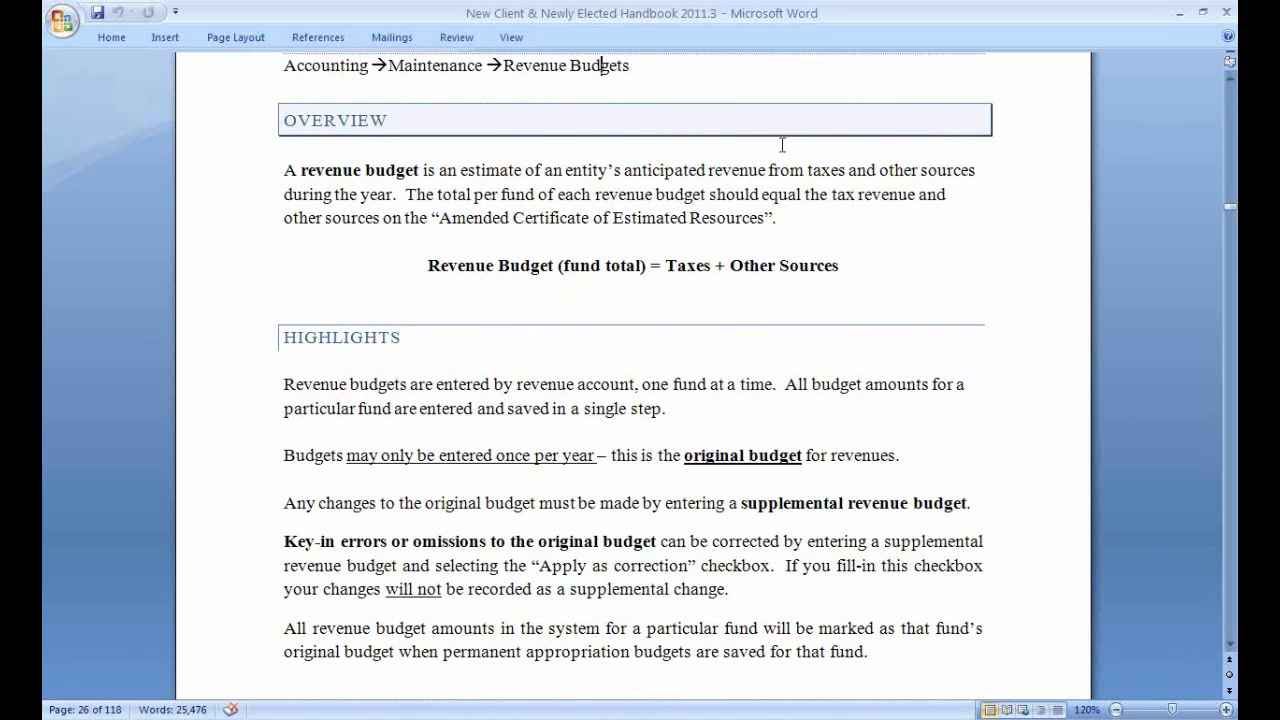
pyautogui.moveTo(848, 168); pyautogui.dragTo(972, 167)
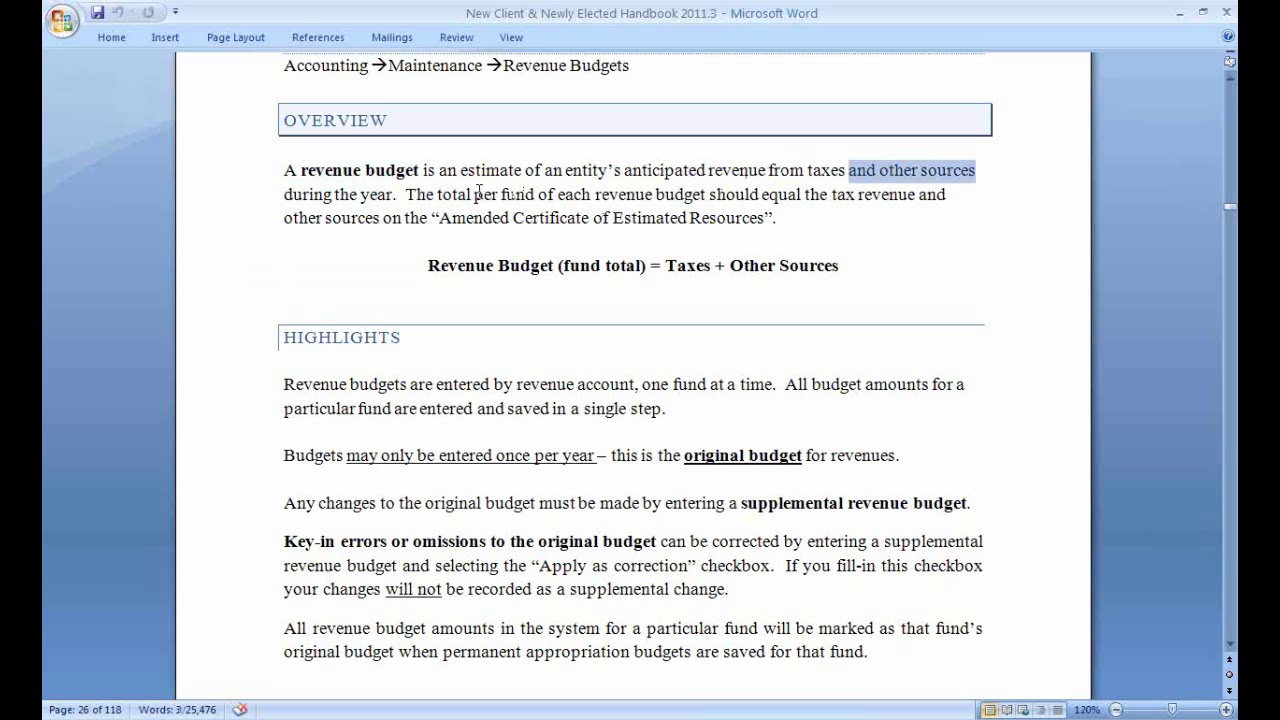
pyautogui.moveTo(476, 194); pyautogui.dragTo(536, 194)
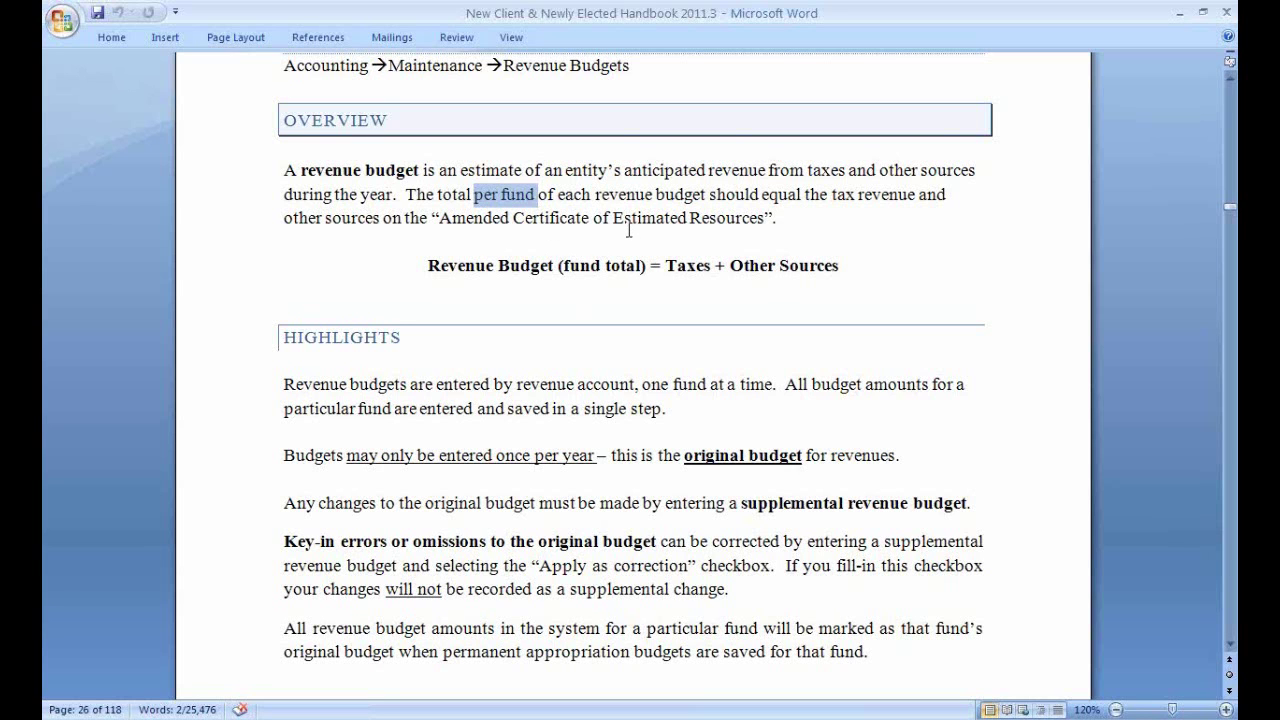
# Step: Go to Exercise 1: Adding a Revenue Budget in the handbook and view its sample certificate and account amounts
pyautogui.scroll(-6, 625, 222)
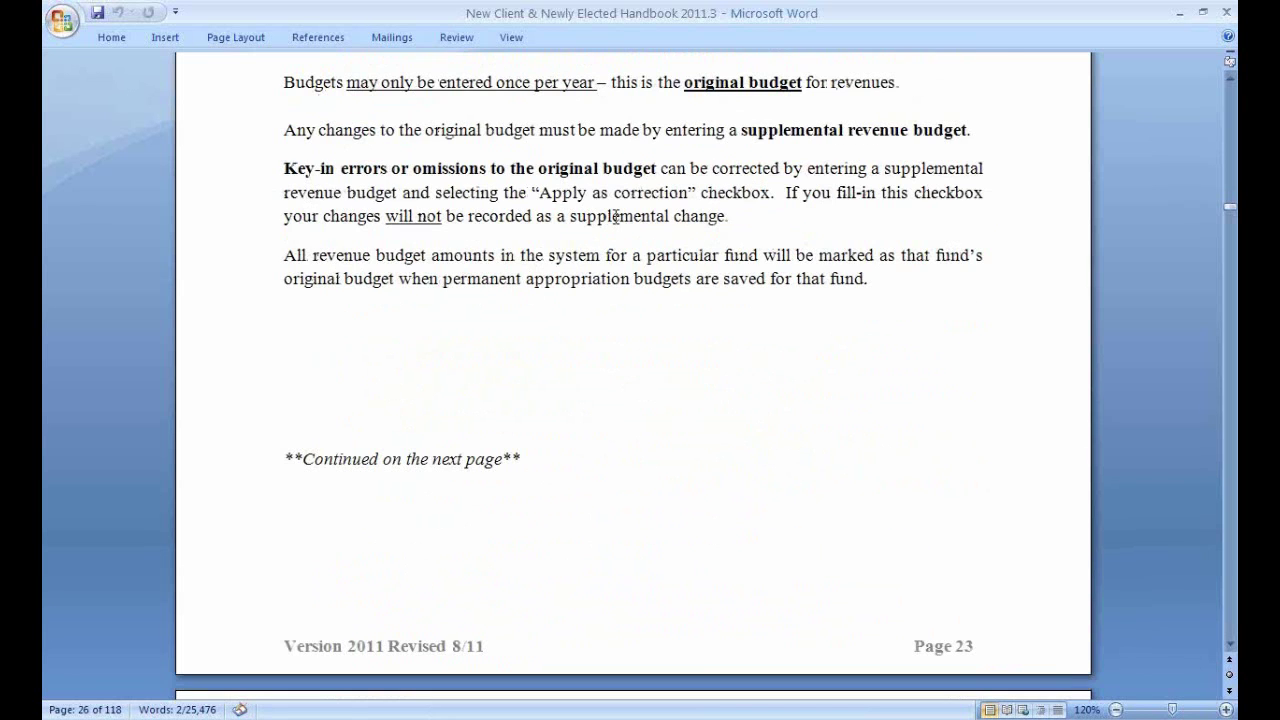
pyautogui.scroll(-7, 615, 218)
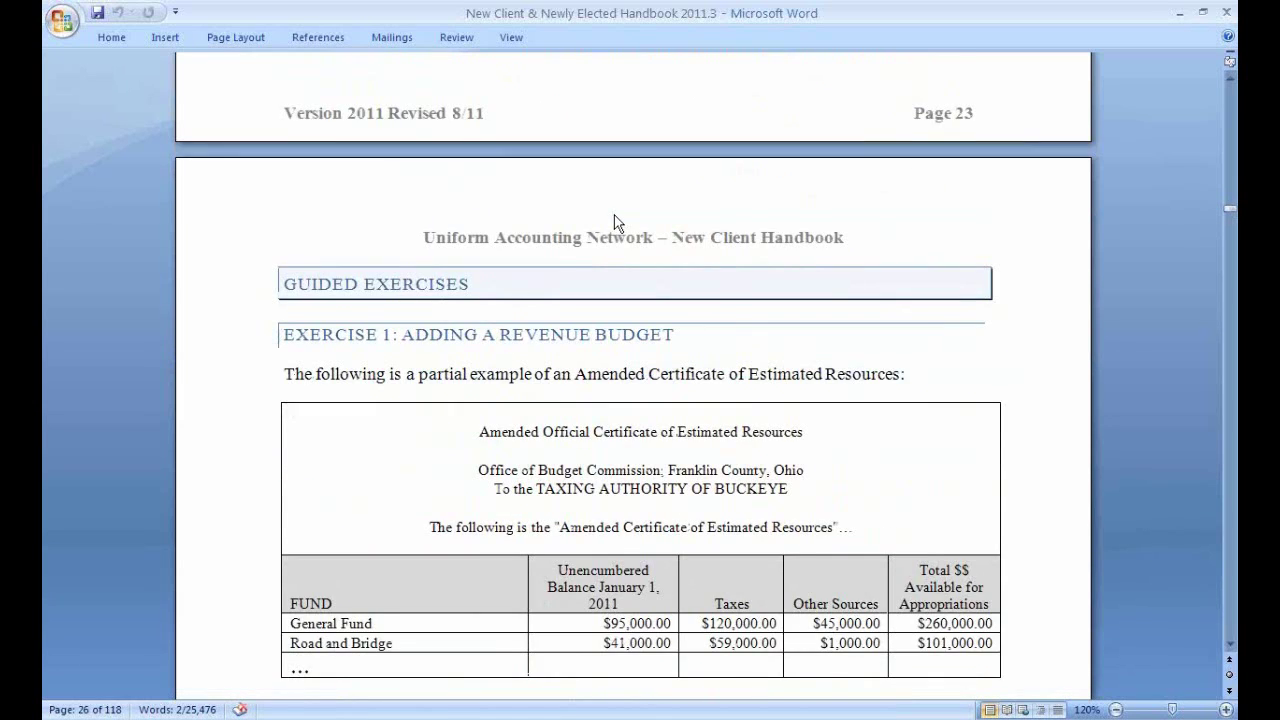
pyautogui.scroll(-3, 614, 222)
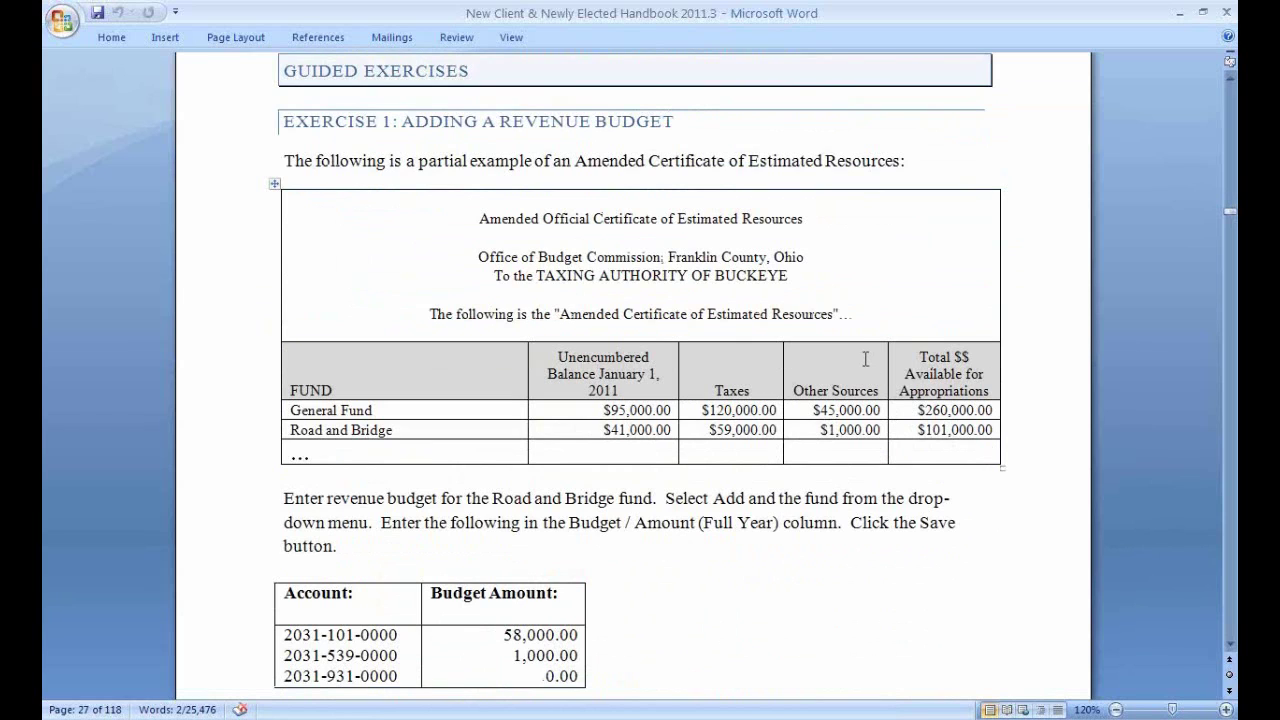
pyautogui.scroll(-1, 865, 358)
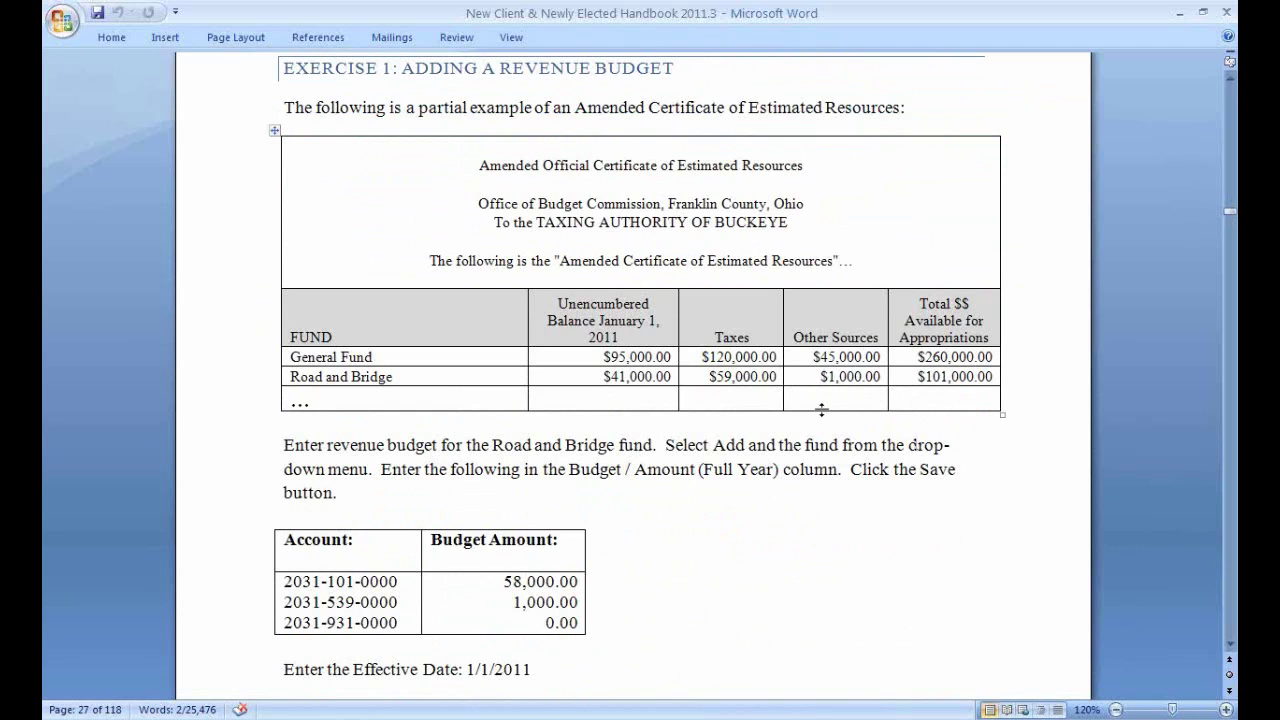
pyautogui.scroll(-1, 527, 363)
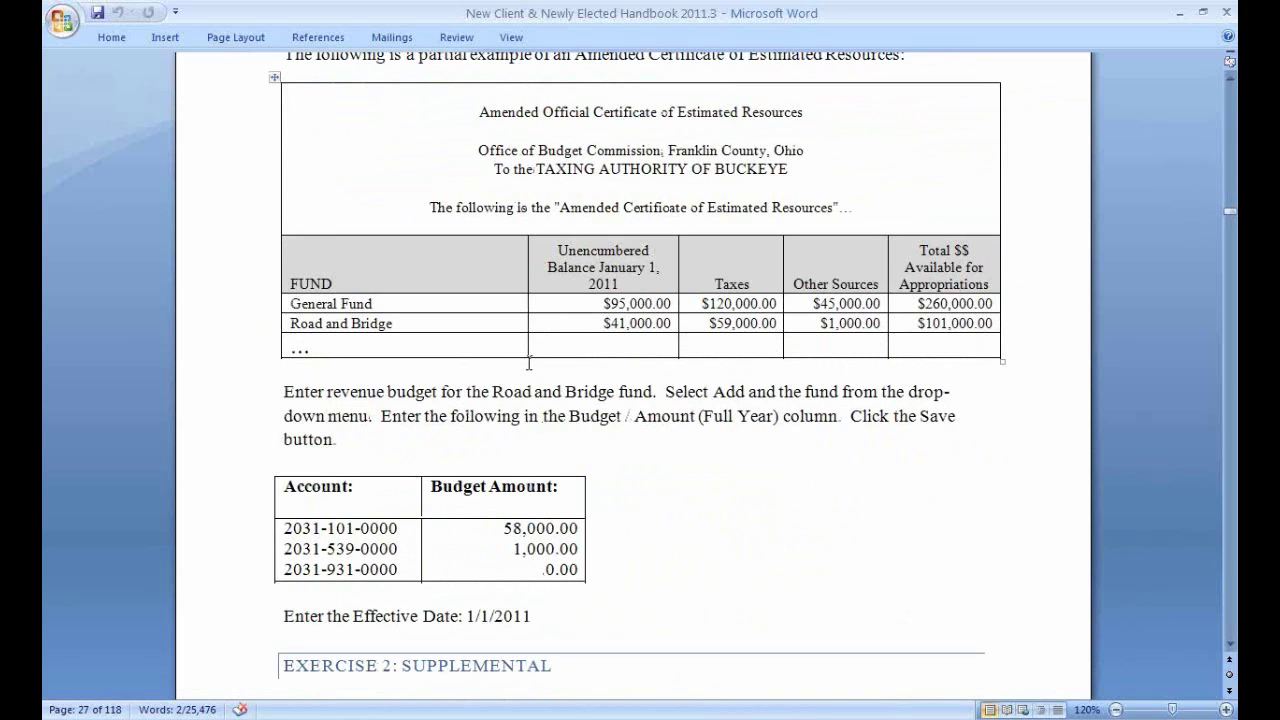
pyautogui.scroll(1, 527, 360)
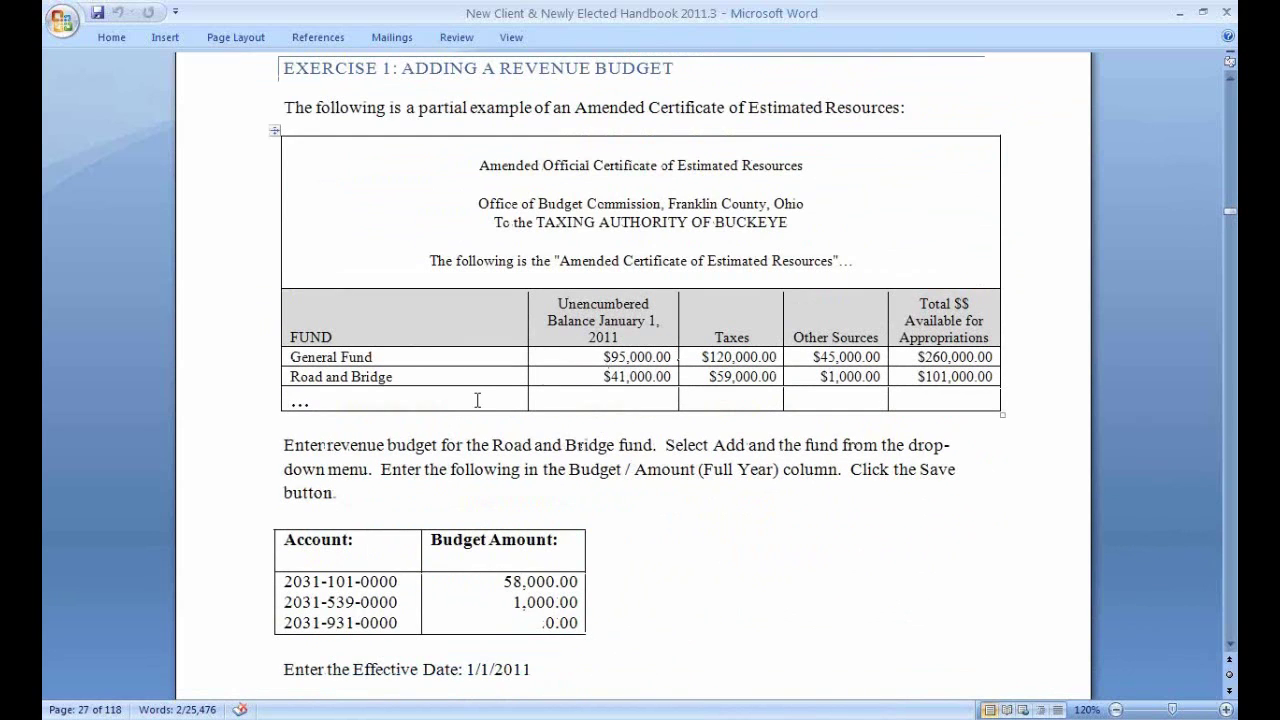
# Step: Examine the sample certificate's fund rows, highlighting the General Fund's unencumbered balance, taxes and other sources amounts
pyautogui.moveTo(336, 402); pyautogui.dragTo(290, 398)
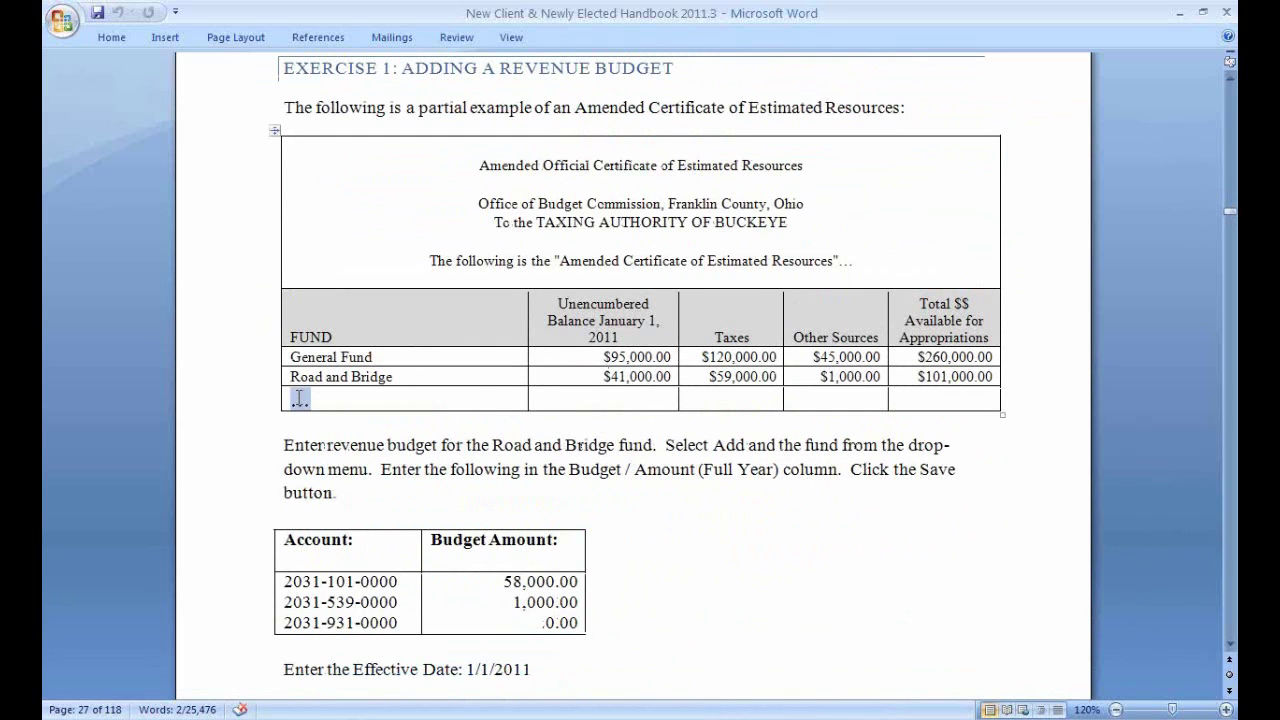
pyautogui.click(586, 369)
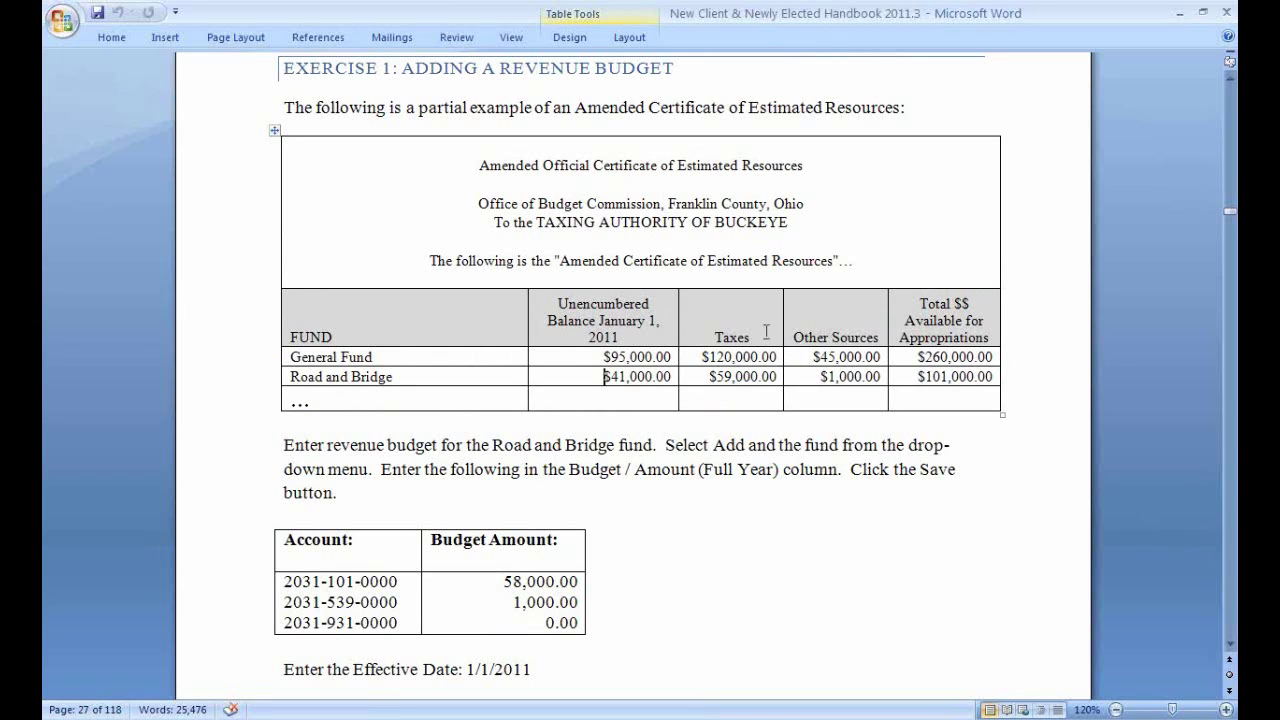
pyautogui.click(405, 356)
pyautogui.moveTo(884, 358); pyautogui.dragTo(640, 357)
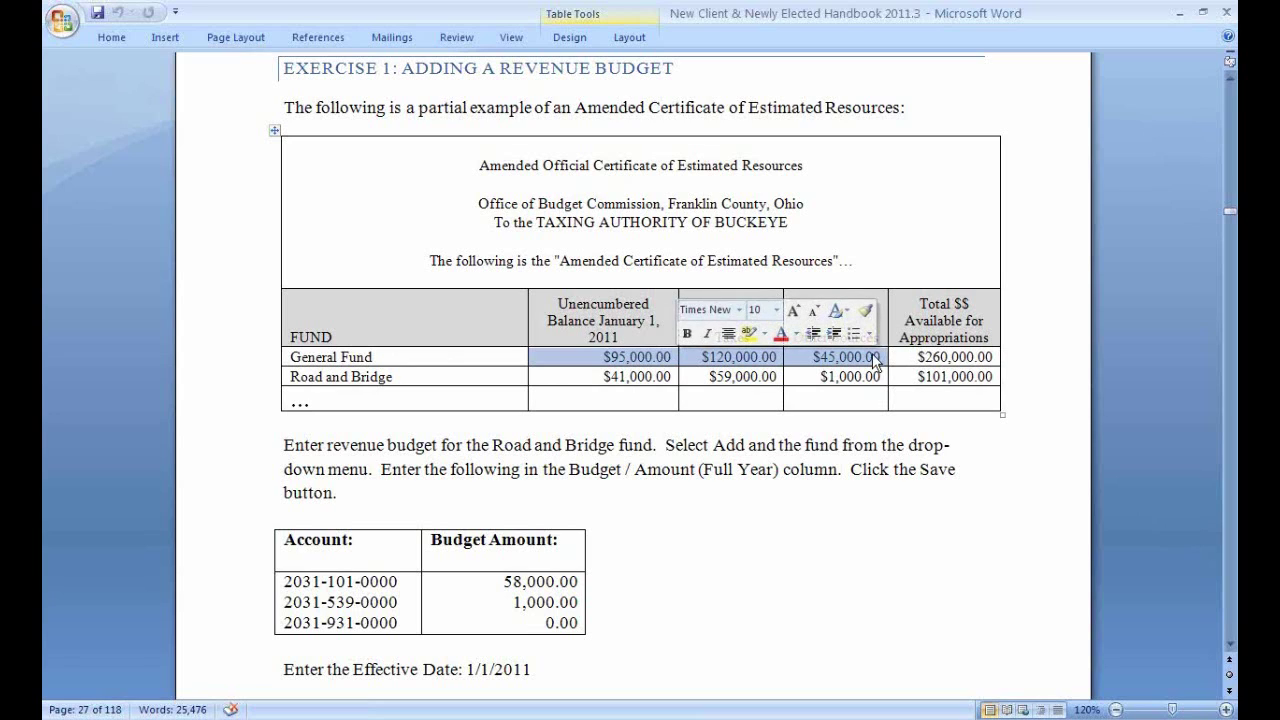
pyautogui.click(821, 383)
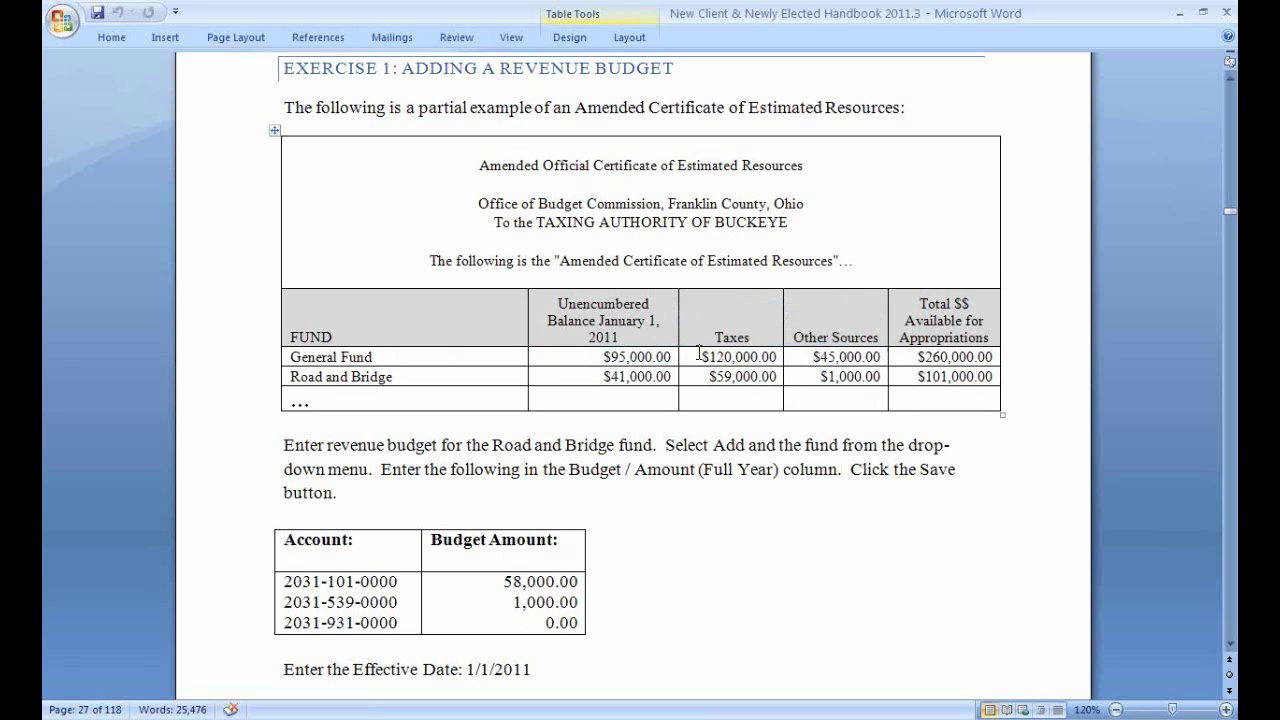
pyautogui.moveTo(700, 357); pyautogui.dragTo(901, 355)
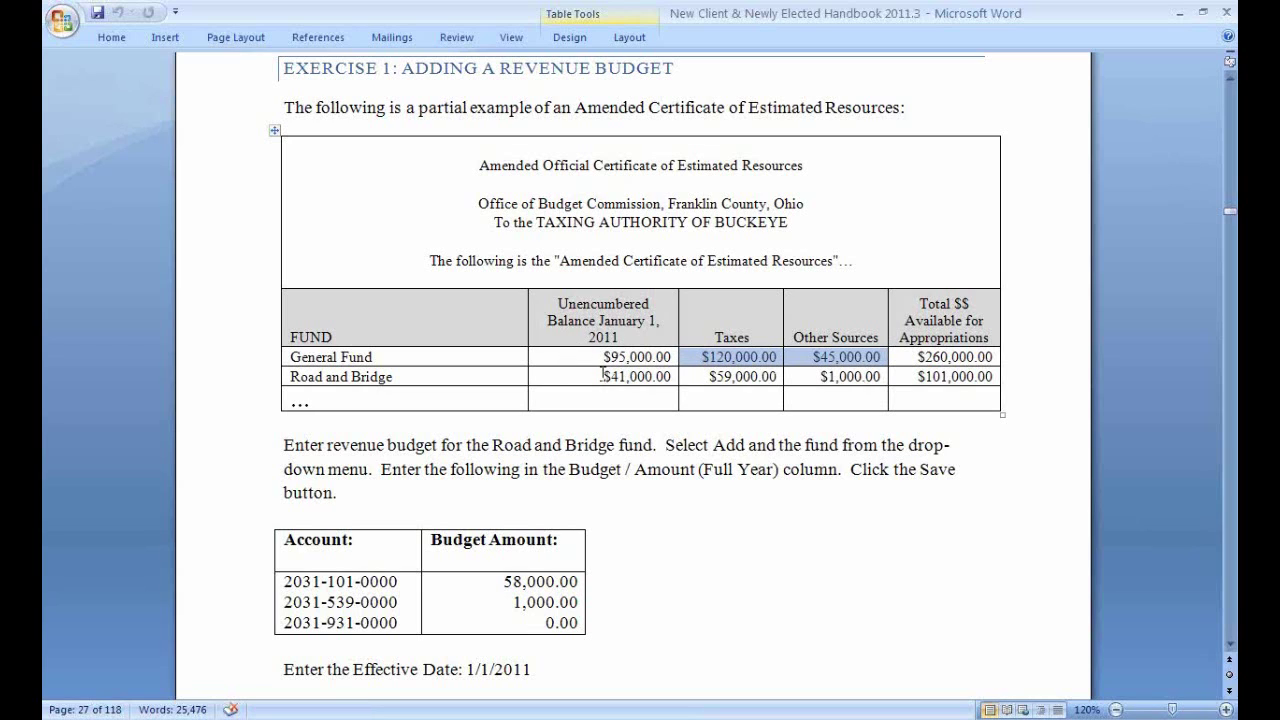
pyautogui.moveTo(608, 357); pyautogui.dragTo(684, 355)
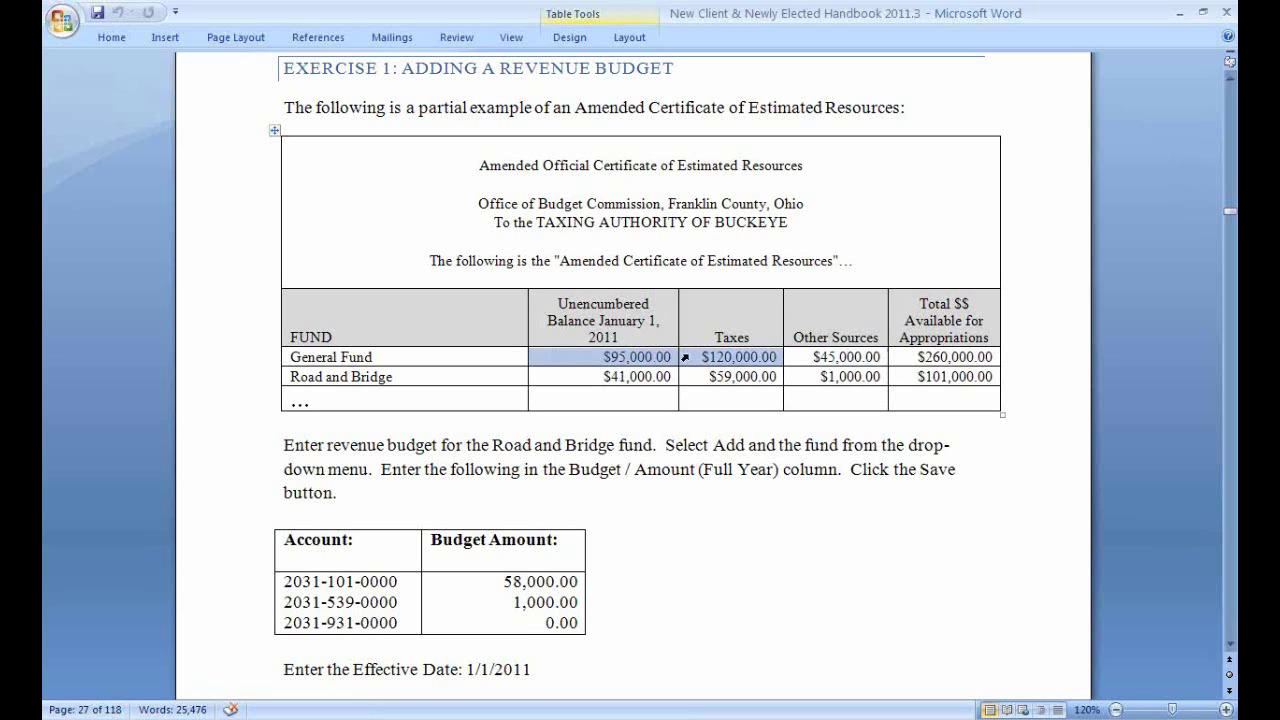
pyautogui.click(619, 357)
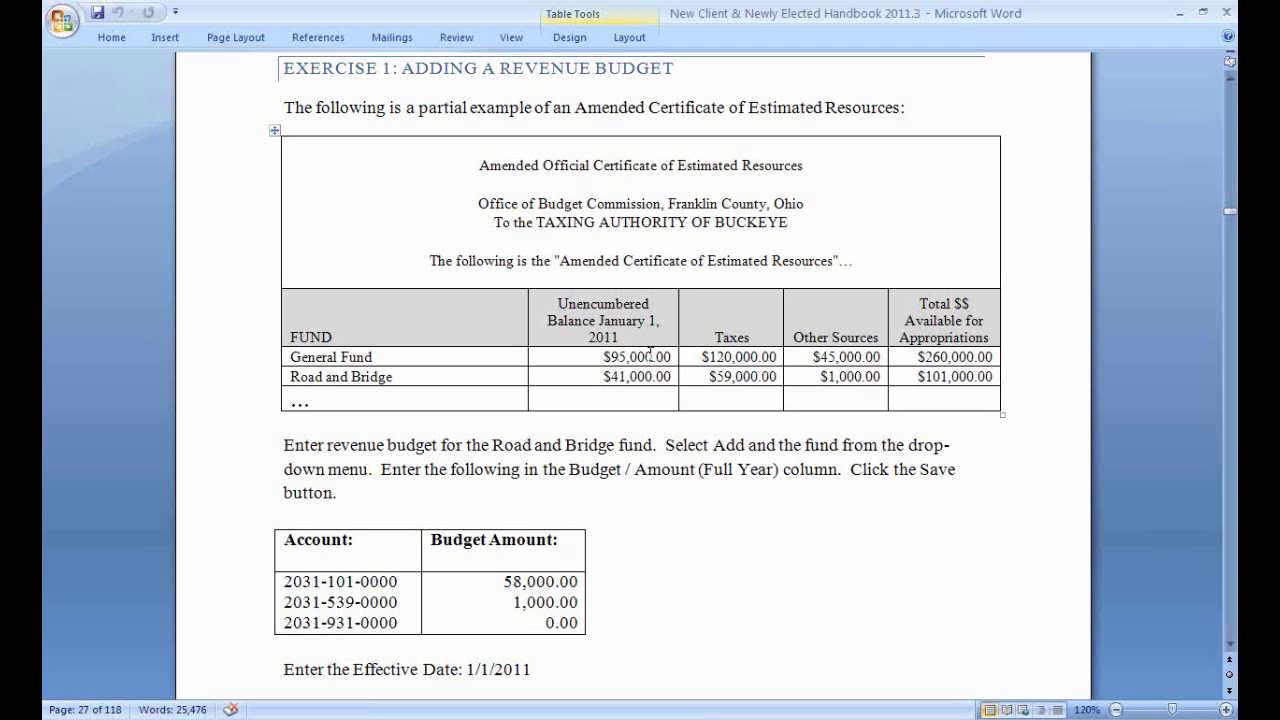
# Step: Review how the General Fund's balance, taxes and other sources relate to its total available for appropriations
pyautogui.click(650, 354)
pyautogui.moveTo(595, 356); pyautogui.dragTo(694, 362)
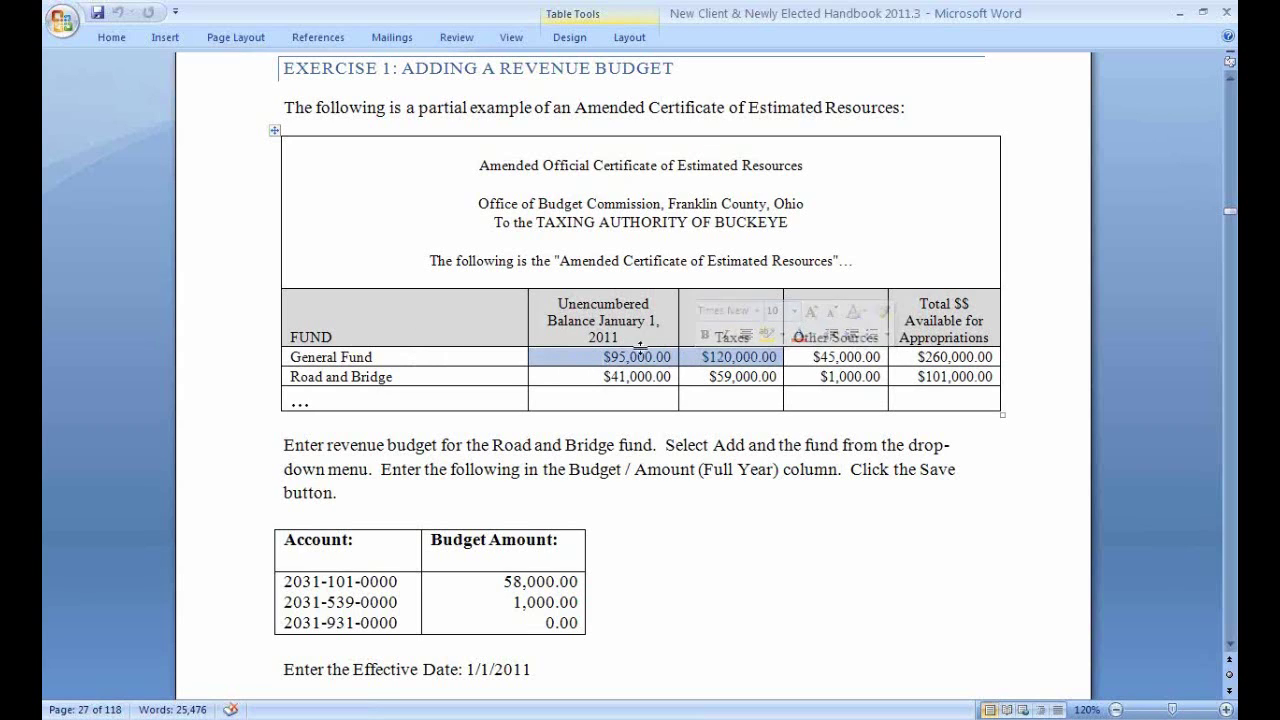
pyautogui.click(650, 358)
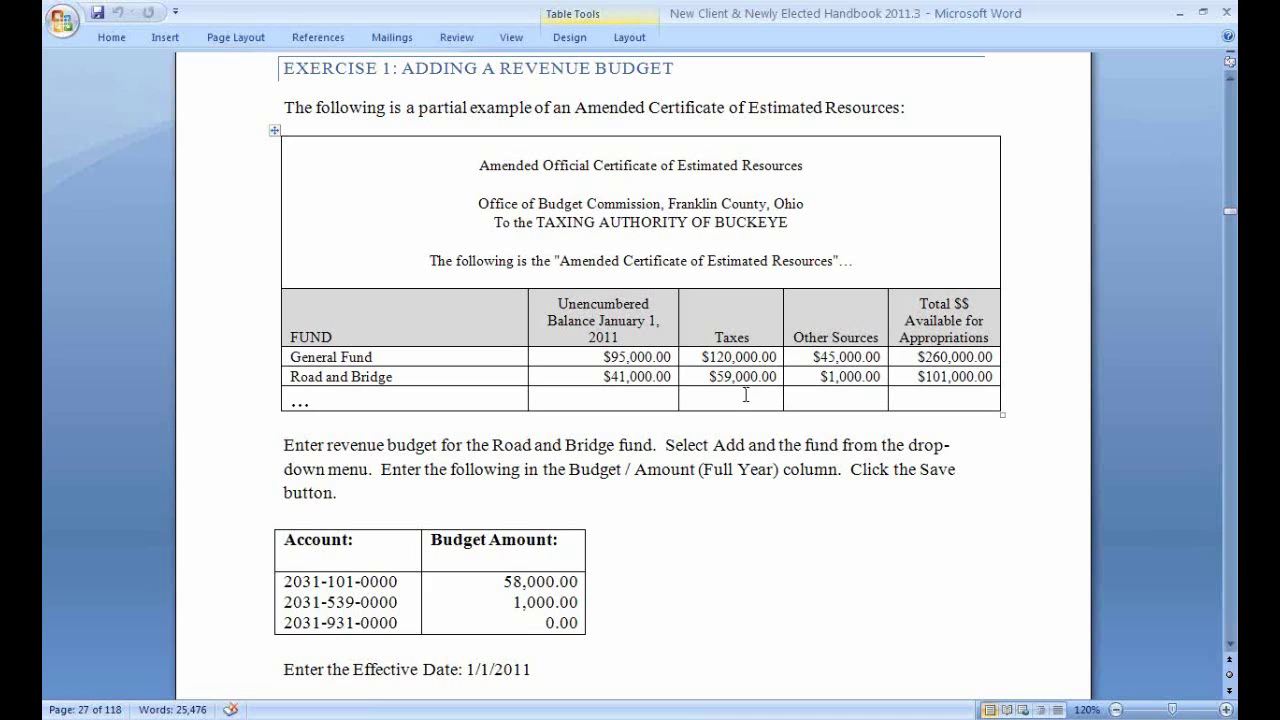
pyautogui.click(742, 357)
pyautogui.click(836, 357)
pyautogui.moveTo(905, 320); pyautogui.dragTo(975, 332)
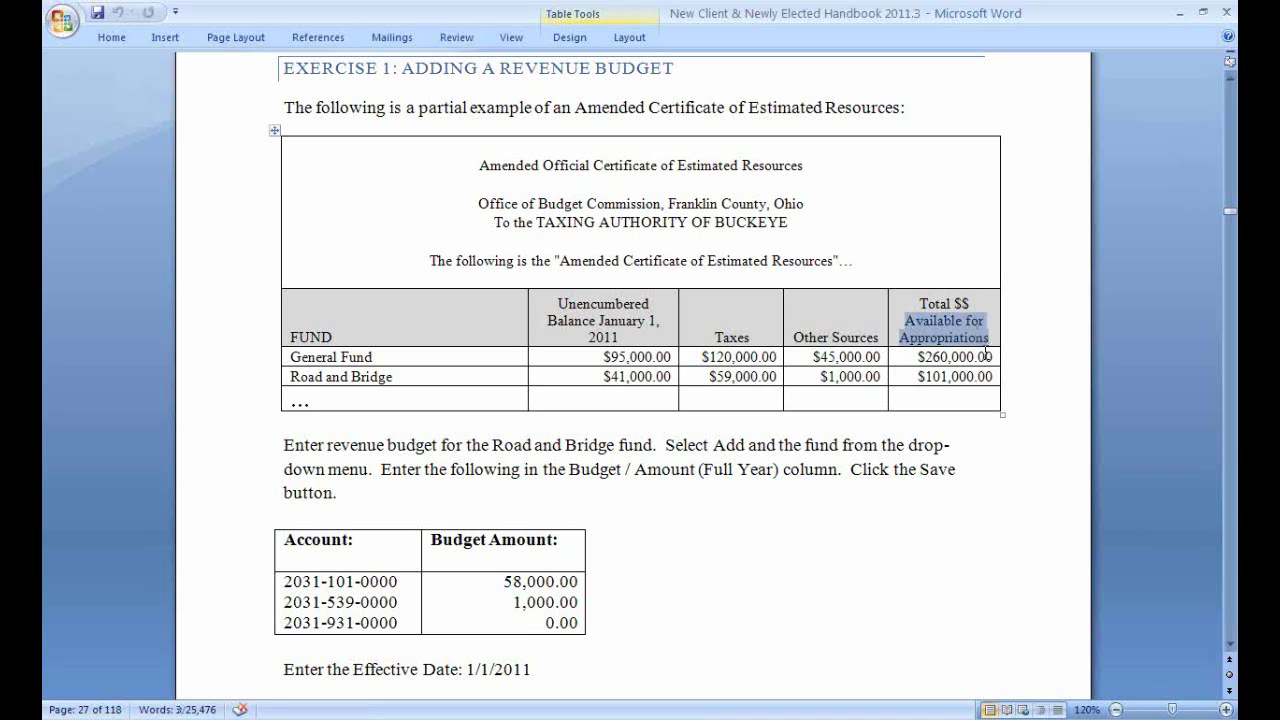
pyautogui.click(986, 356)
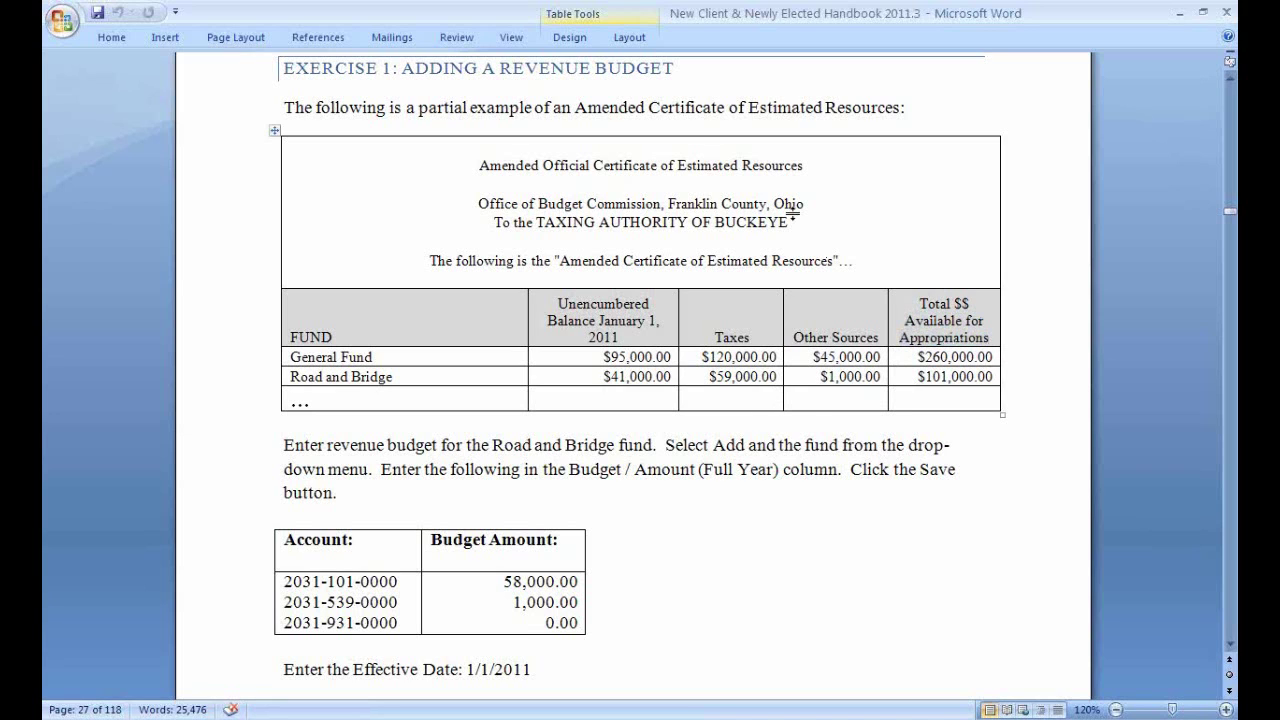
# Step: Switch to Uniform Accounting Network, display the General fund's revenue budget and reposition its window near the top of the screen
pyautogui.hotkey('alt', 'Tab')
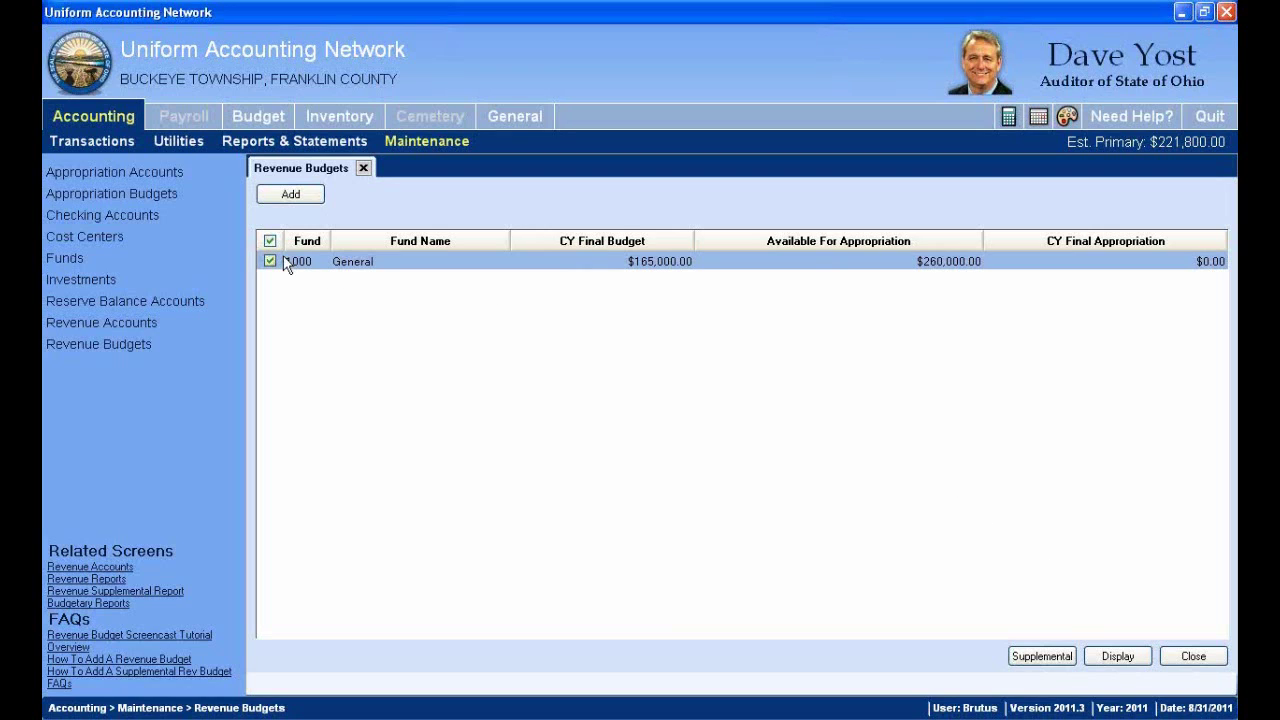
pyautogui.click(1137, 660)
pyautogui.click(271, 262)
pyautogui.click(270, 261)
pyautogui.click(1137, 658)
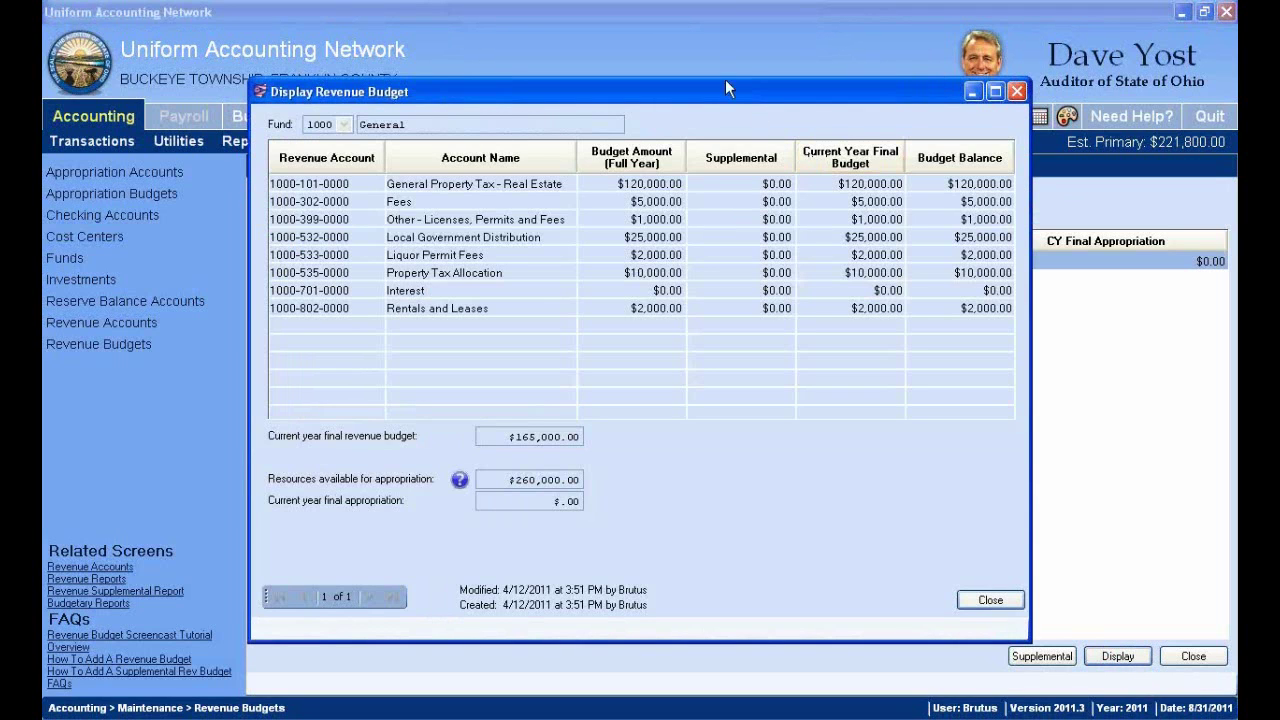
pyautogui.moveTo(737, 91); pyautogui.dragTo(745, 53)
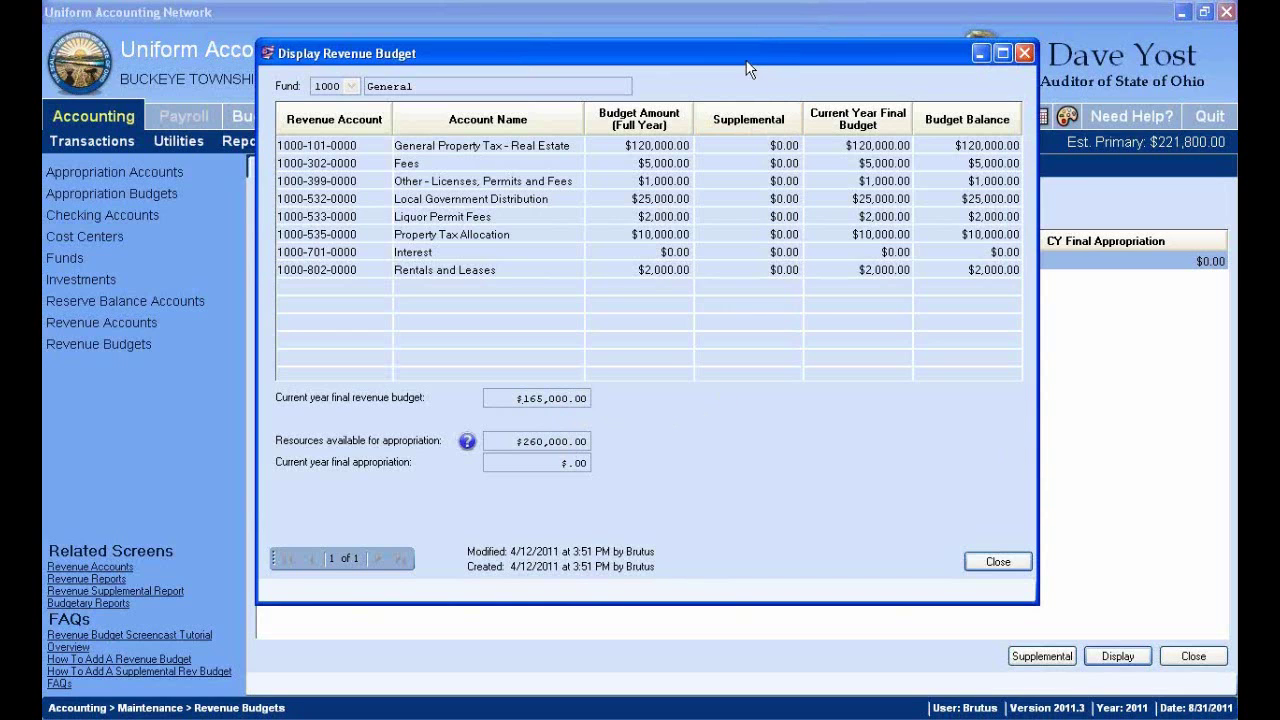
pyautogui.moveTo(744, 51); pyautogui.dragTo(830, 20)
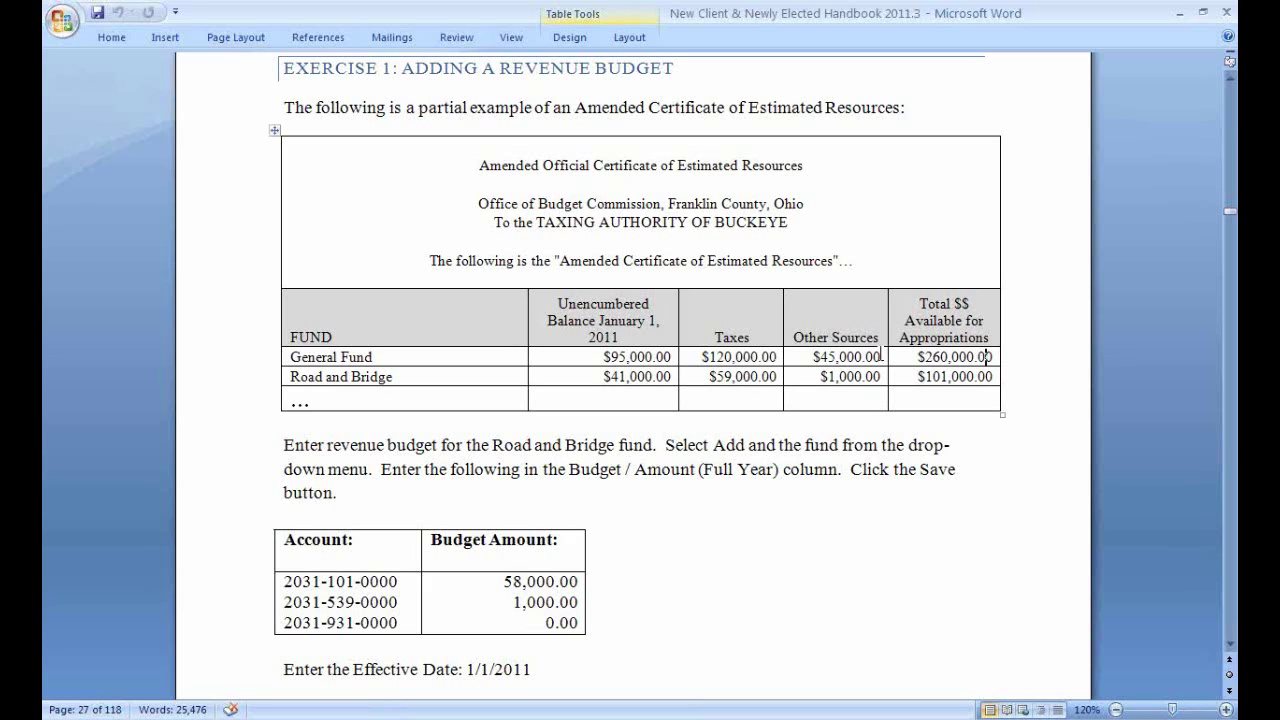
# Step: Check the General Fund's total available and unencumbered balance in the handbook's certificate, and return to the displayed revenue budget
pyautogui.moveTo(925, 356); pyautogui.dragTo(993, 356)
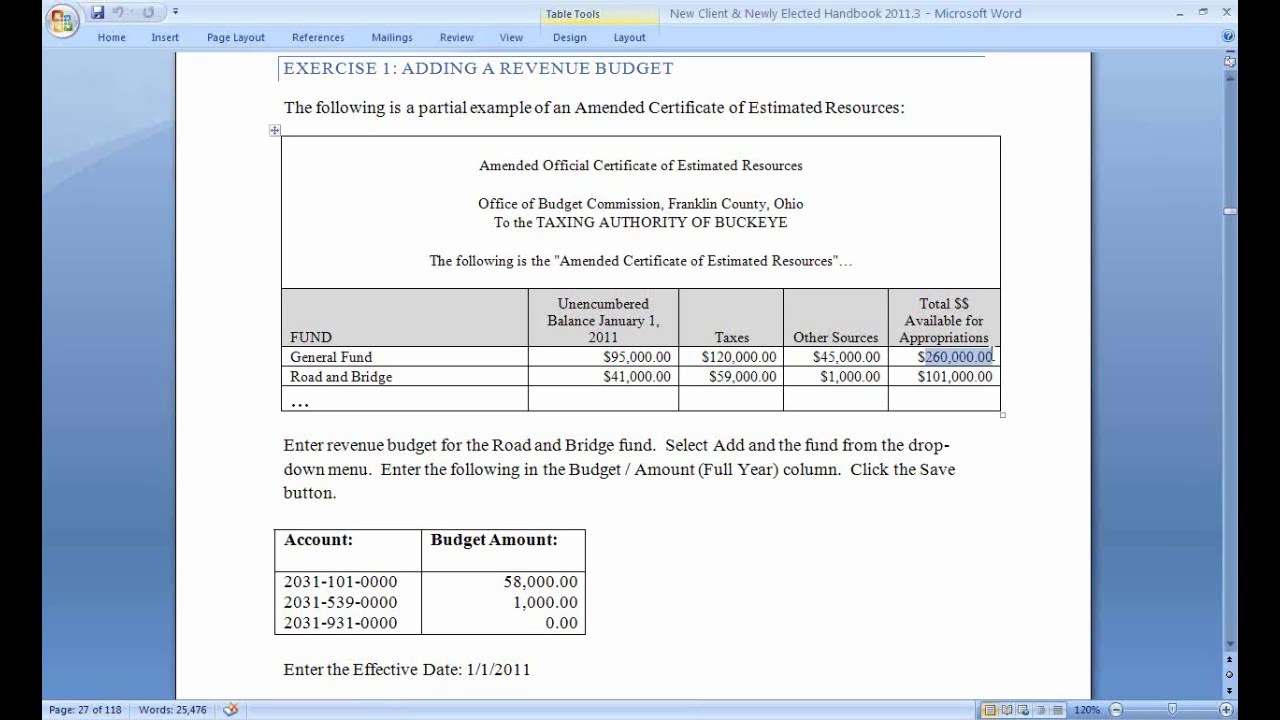
pyautogui.click(619, 357)
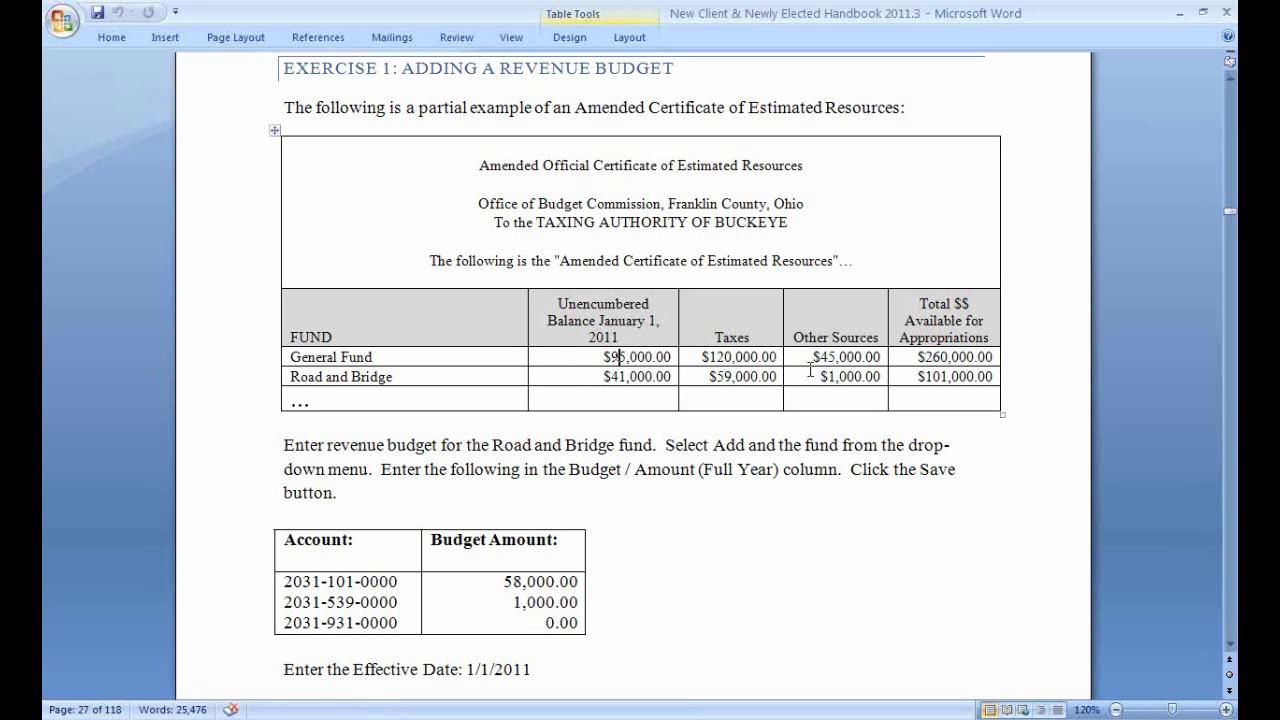
pyautogui.click(669, 357)
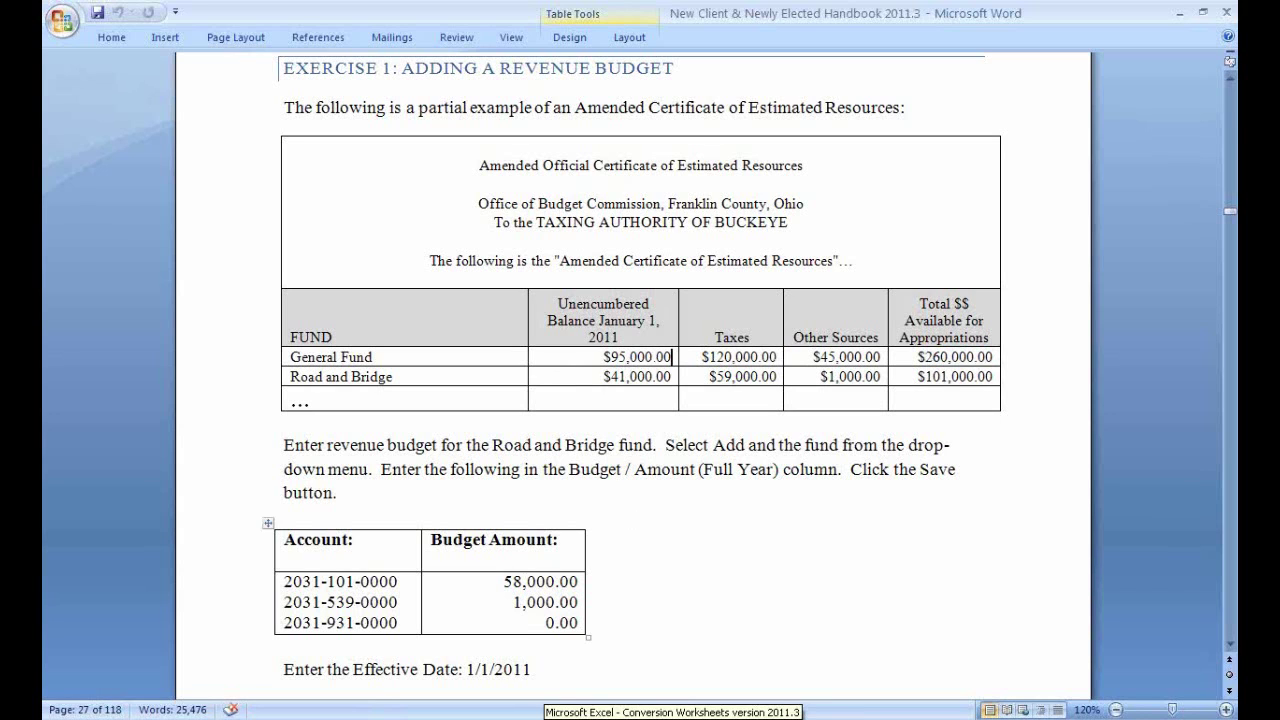
pyautogui.click(806, 718)
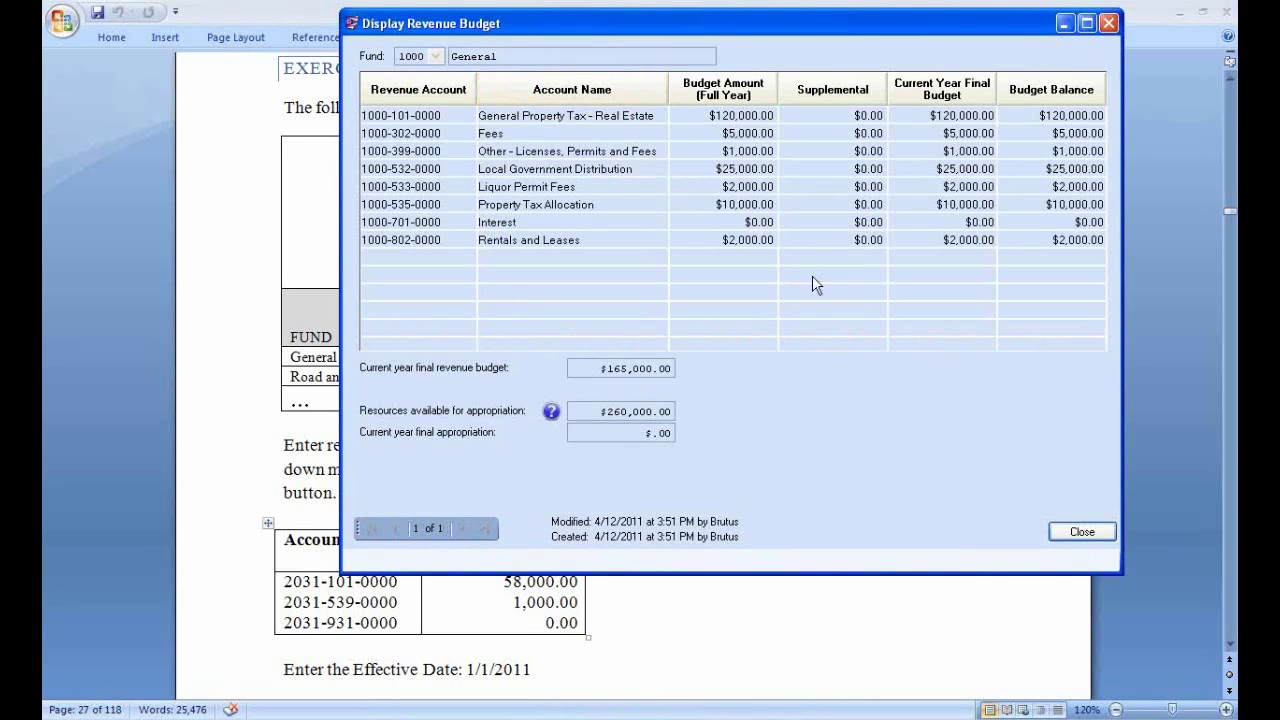
# Step: Return to Uniform Accounting Network, display the General fund's revenue budget again for review, and close it
pyautogui.click(1082, 532)
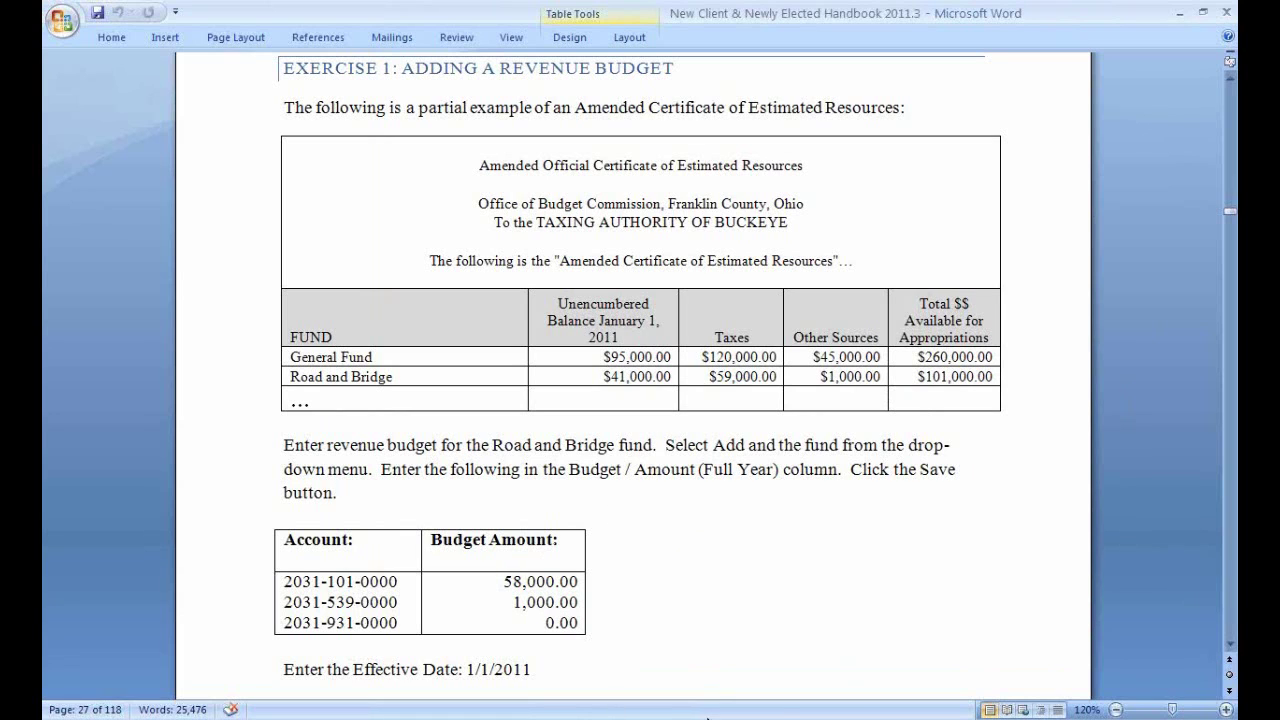
pyautogui.click(724, 714)
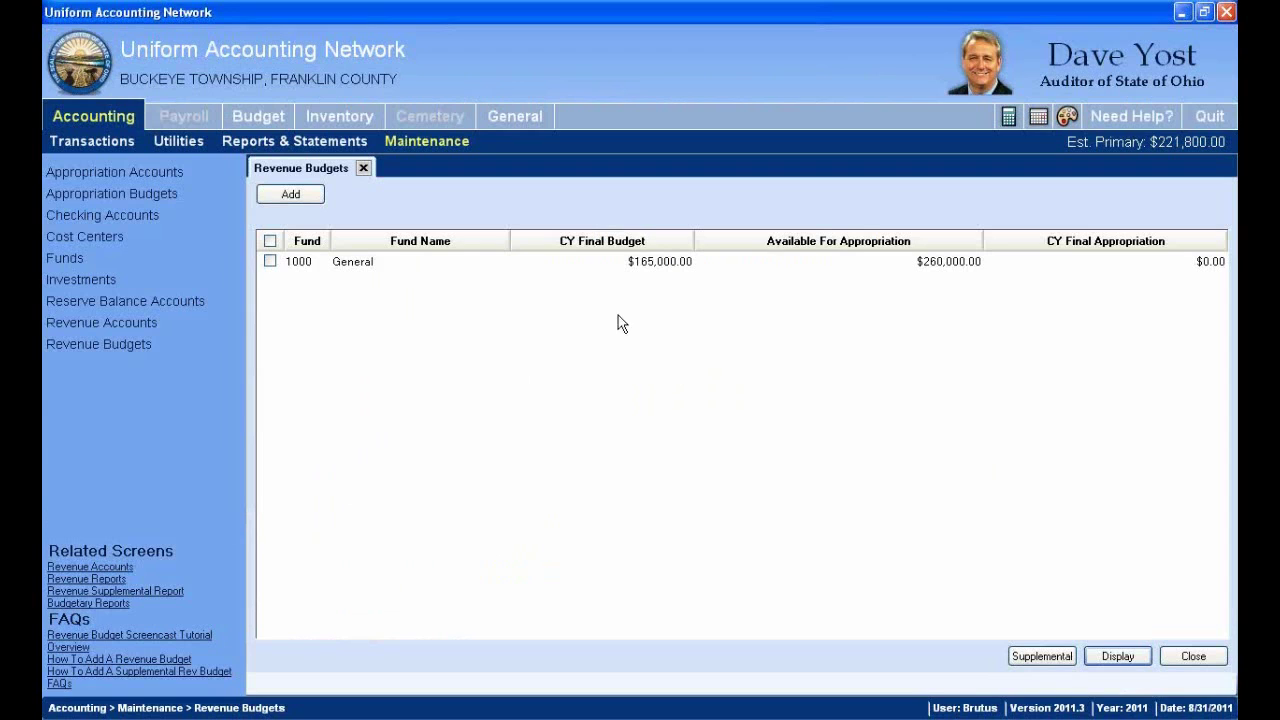
pyautogui.click(270, 261)
pyautogui.click(1138, 658)
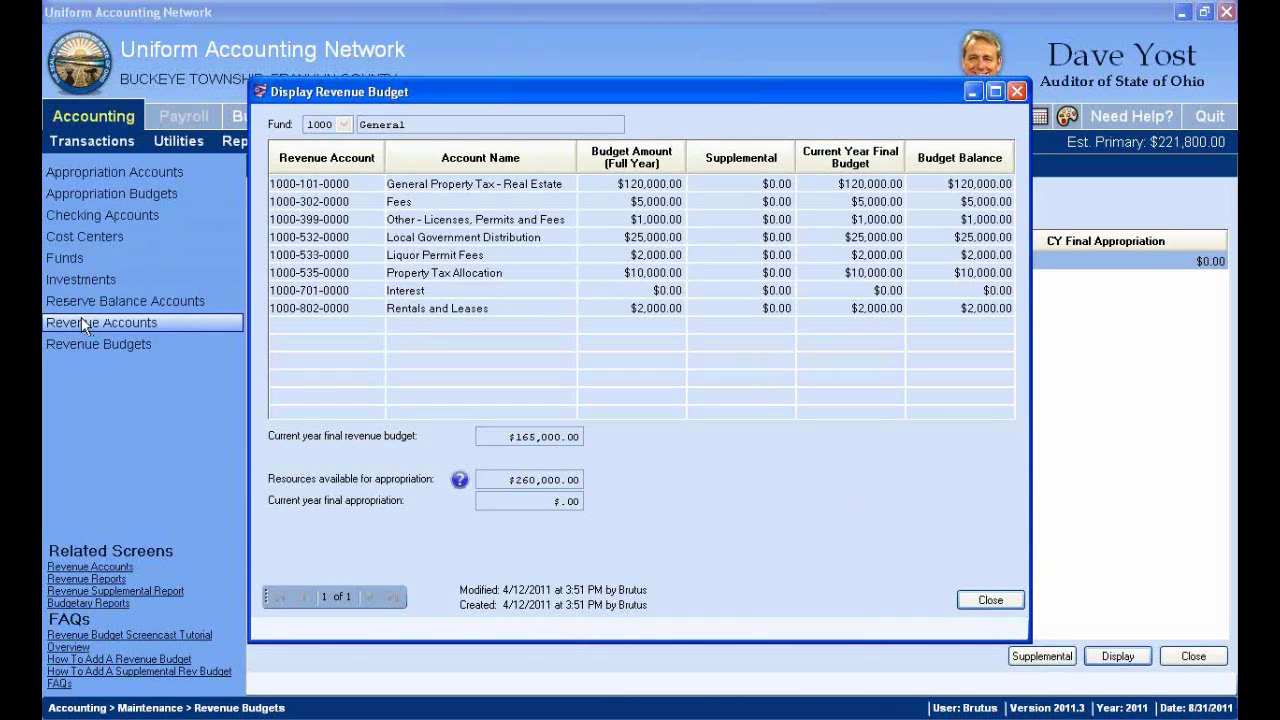
pyautogui.click(999, 604)
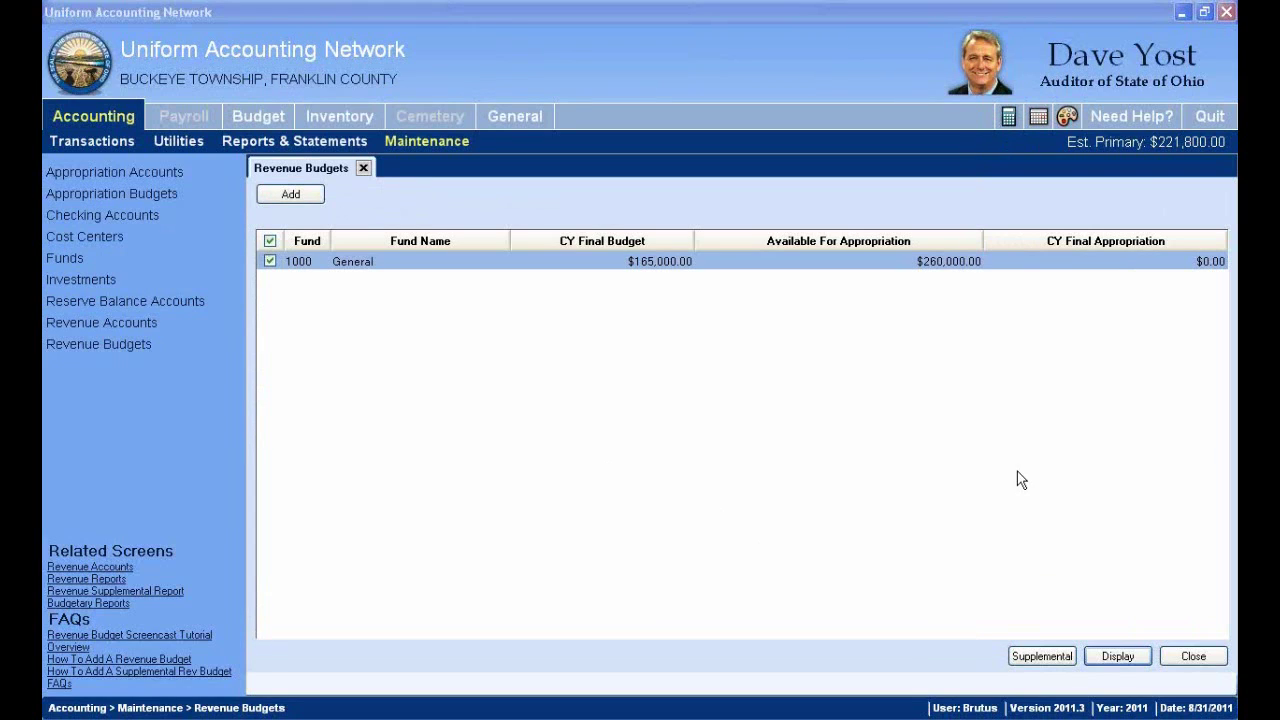
# Step: Start adding a revenue budget, acknowledge the once-per-fund notice, and choose fund 2031 Road and Bridge
pyautogui.click(290, 200)
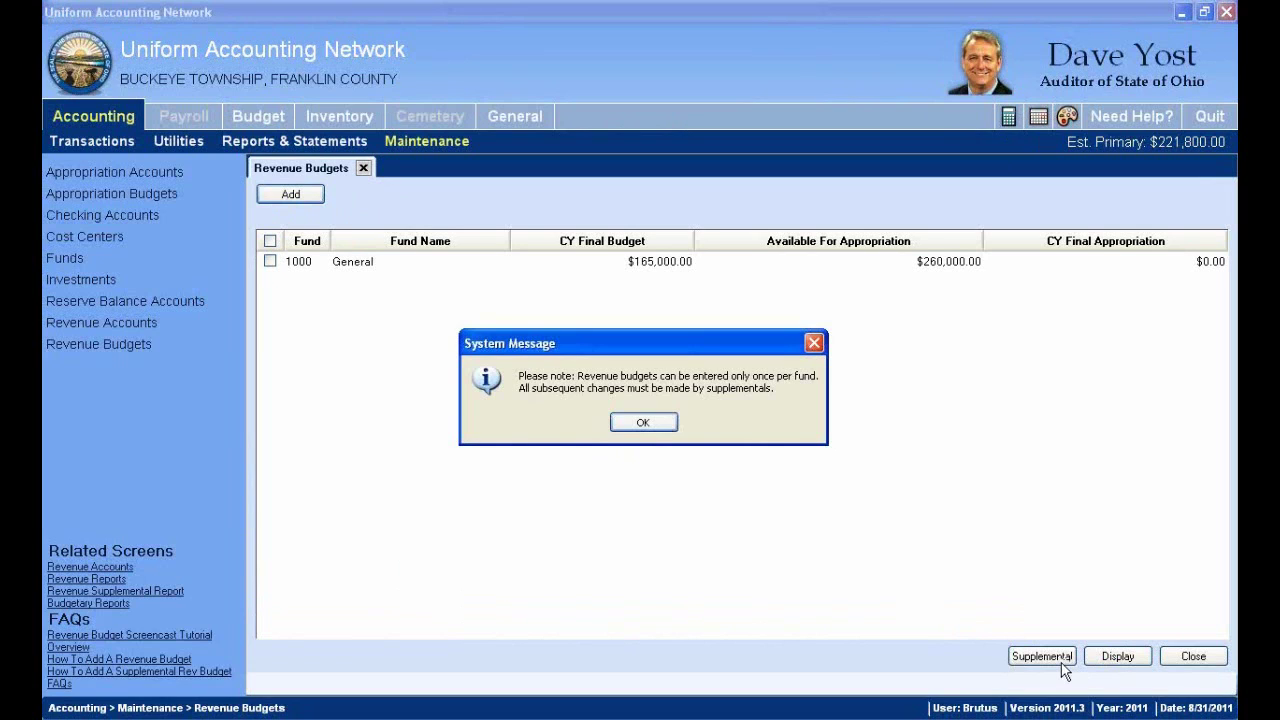
pyautogui.click(662, 428)
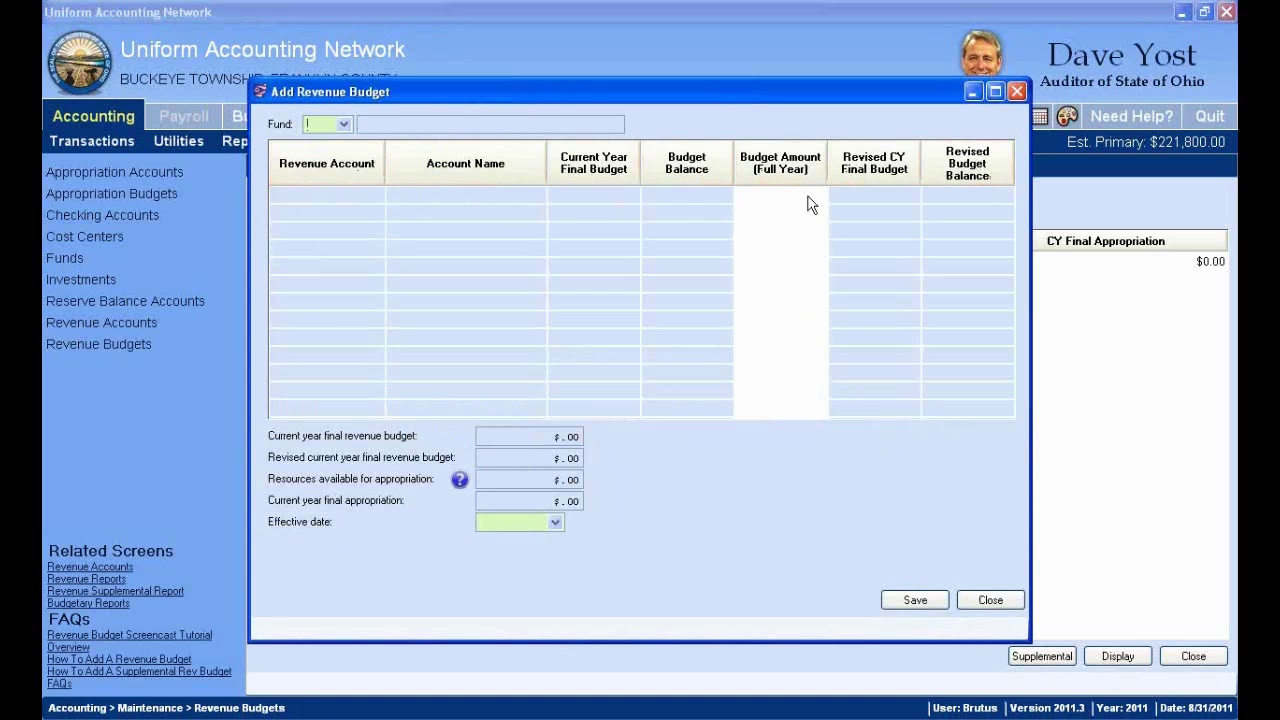
pyautogui.click(344, 125)
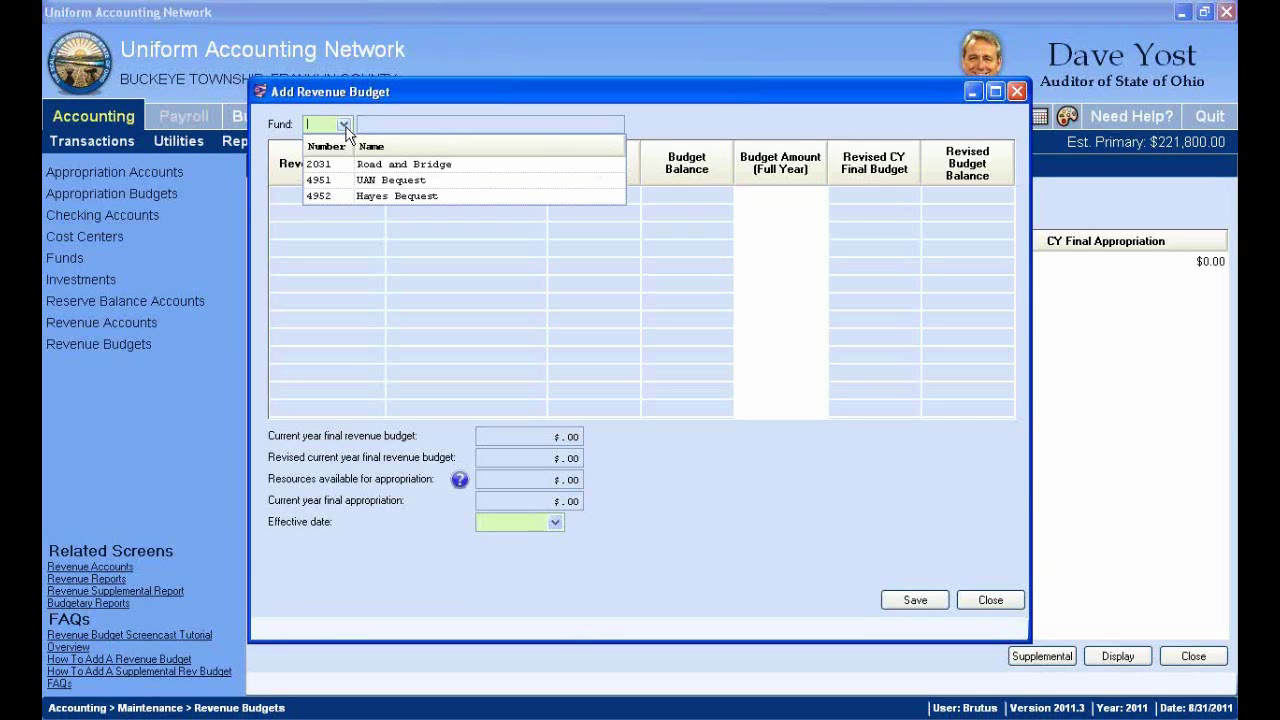
pyautogui.click(390, 166)
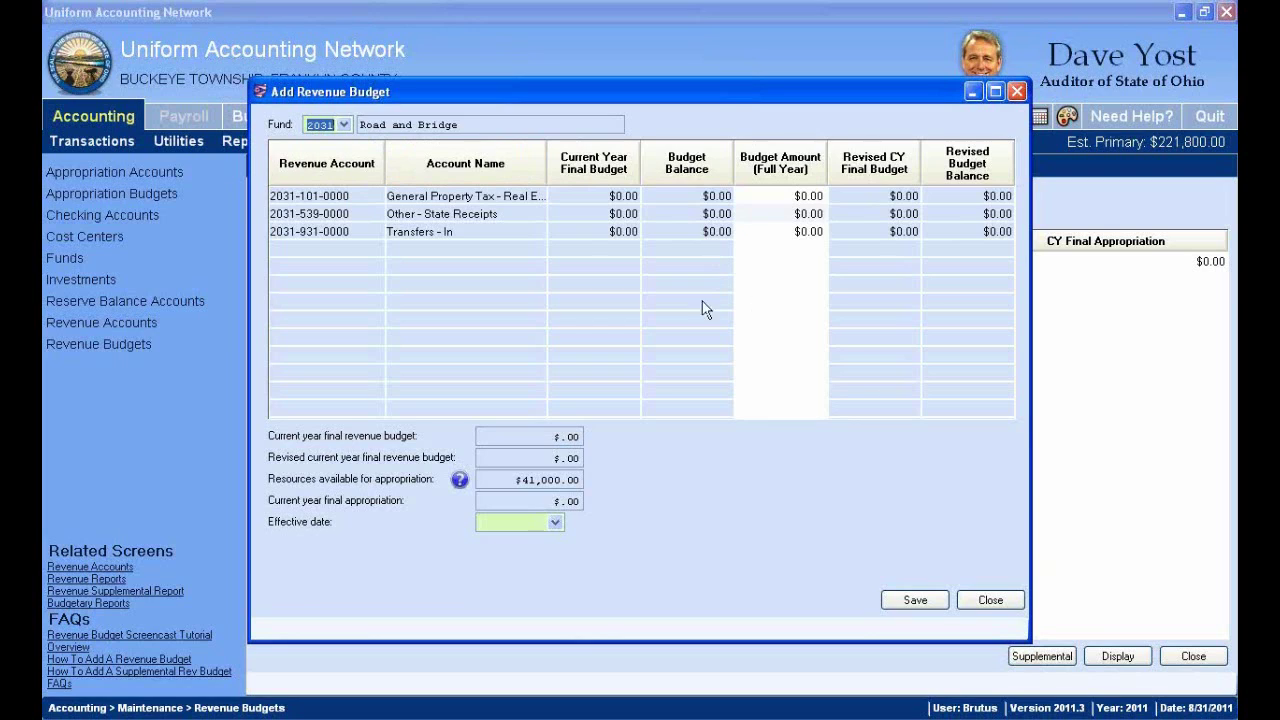
# Step: Review the Road and Bridge fund's revenue accounts, account names, and budget columns
pyautogui.click(434, 231)
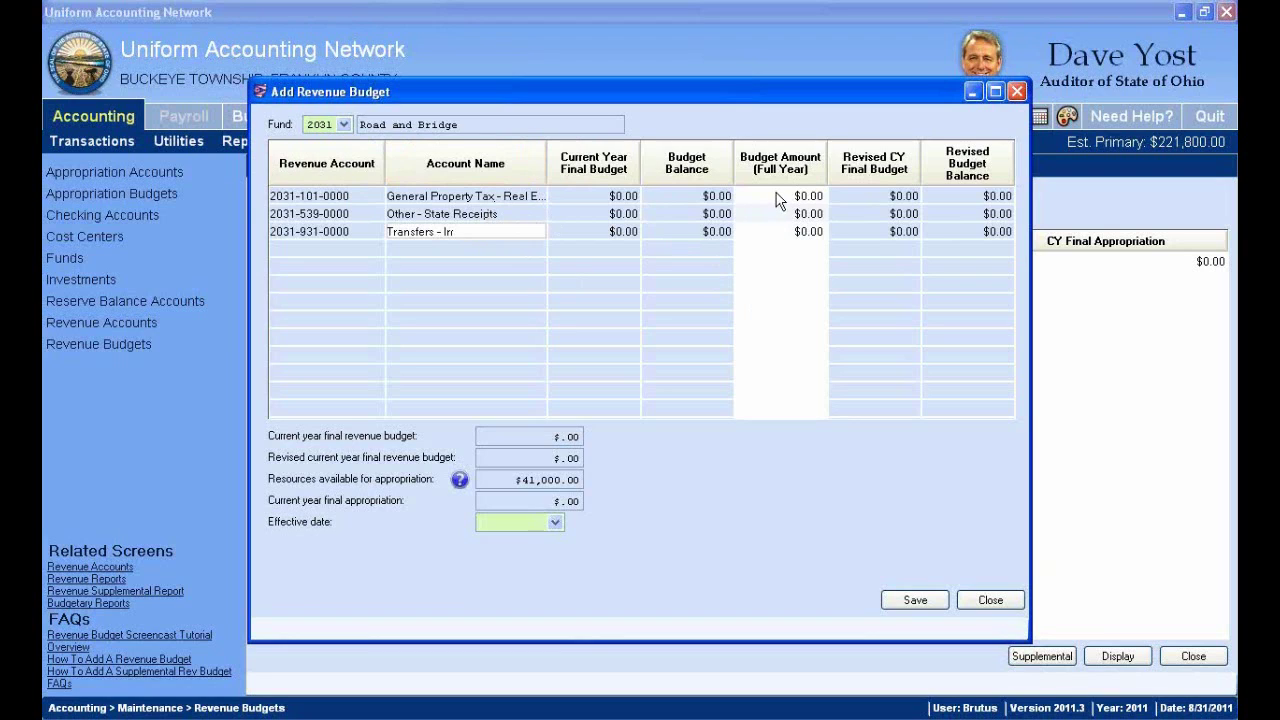
pyautogui.click(411, 197)
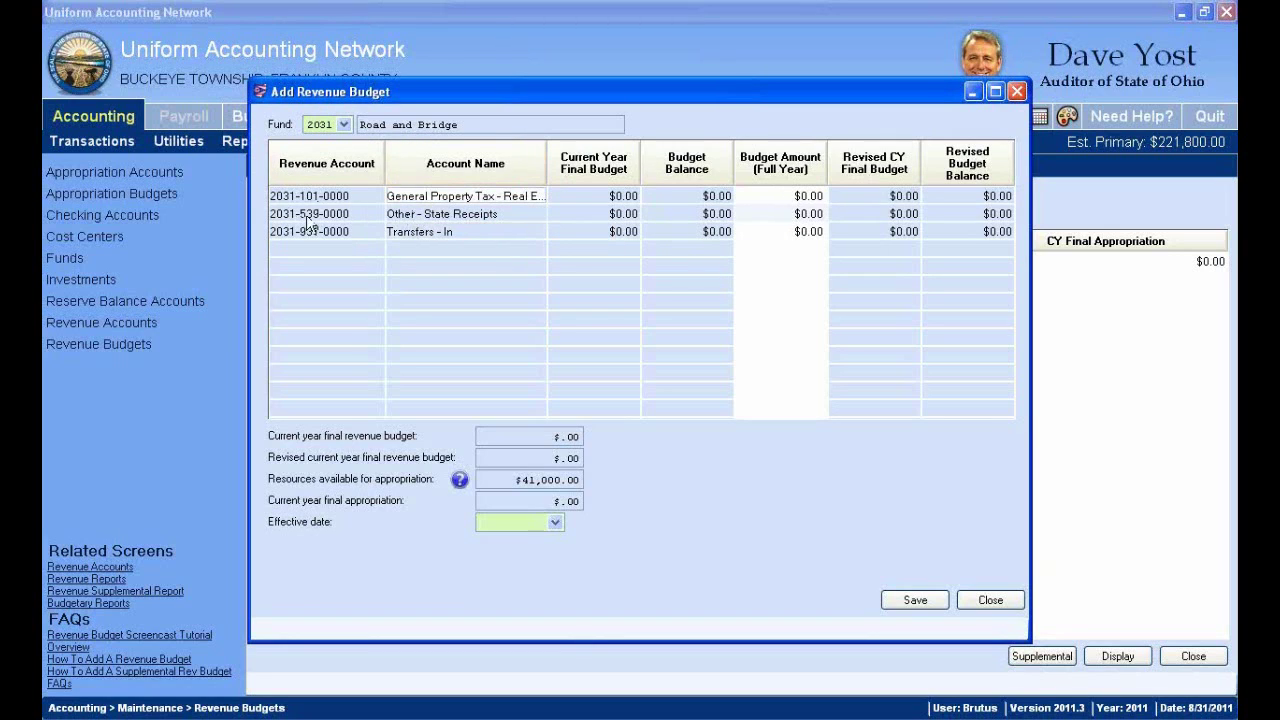
pyautogui.click(785, 196)
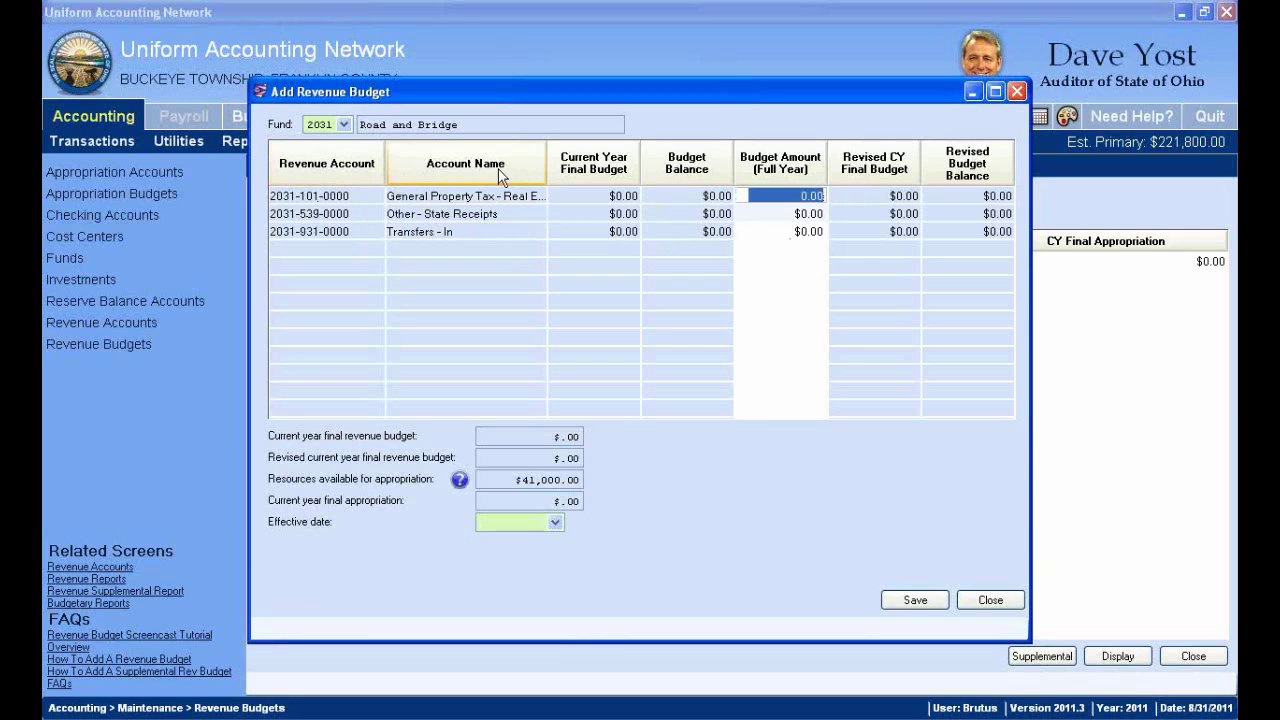
pyautogui.click(498, 199)
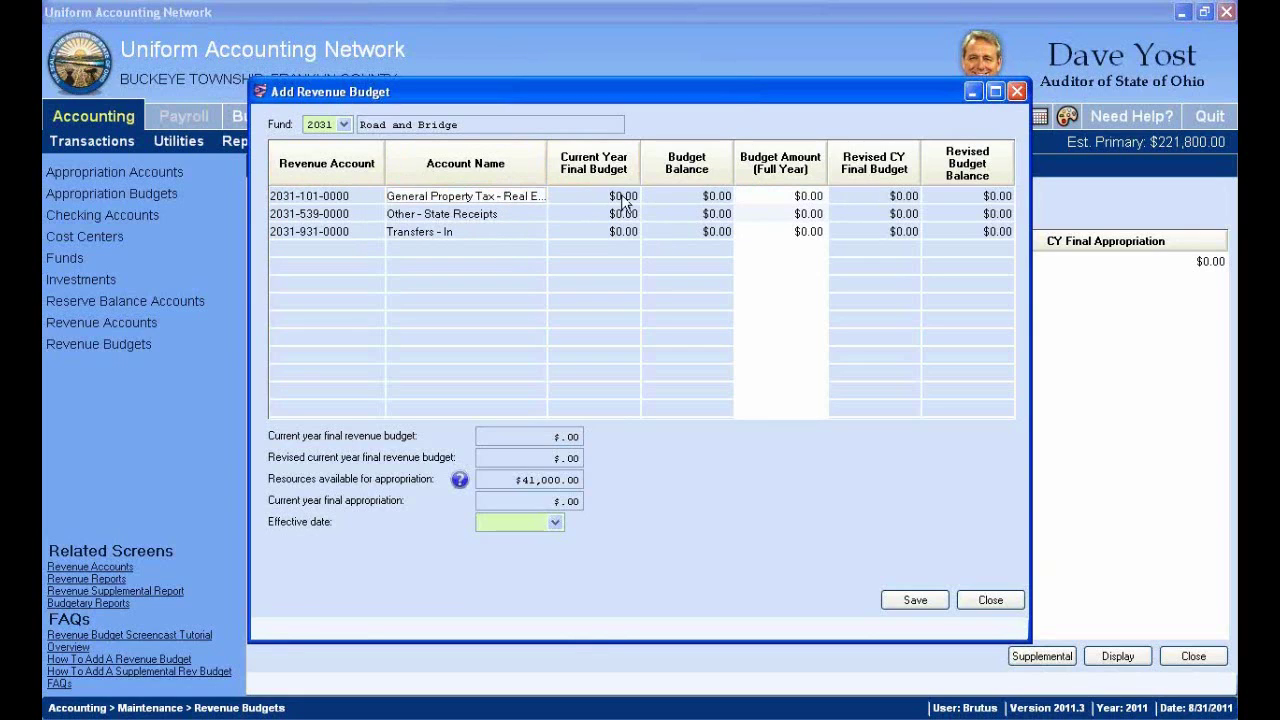
pyautogui.click(300, 199)
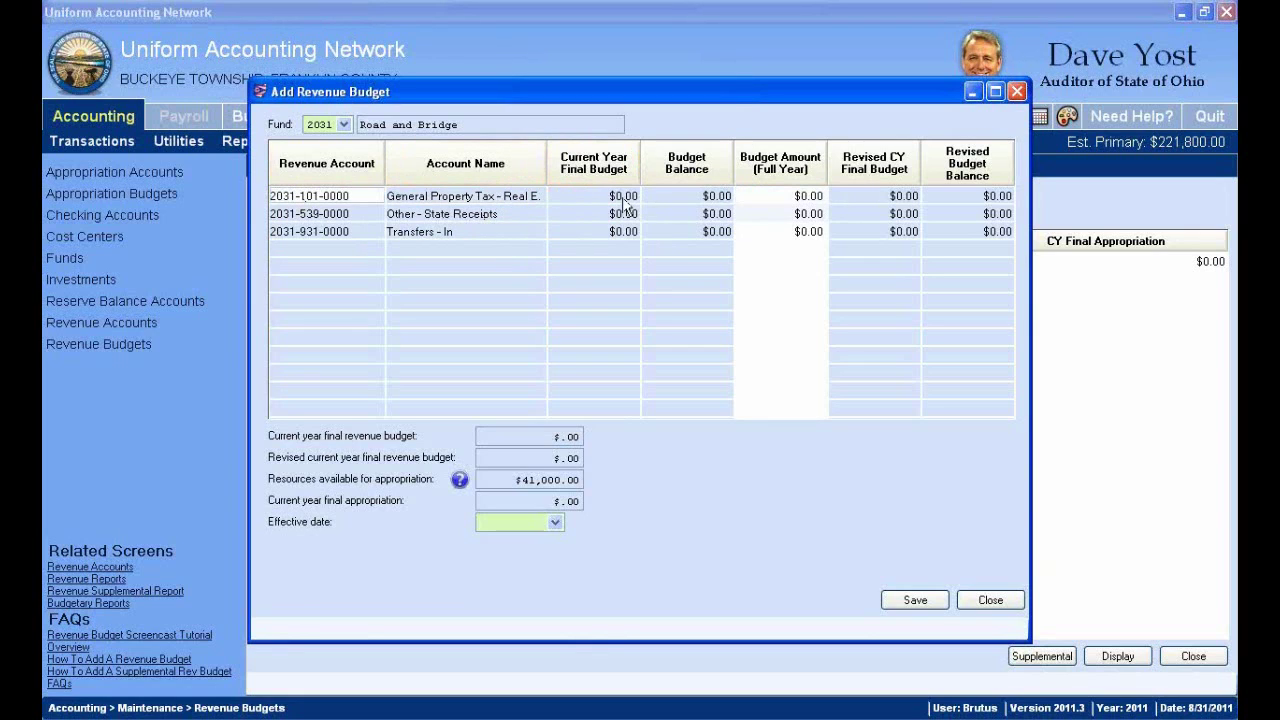
pyautogui.click(711, 200)
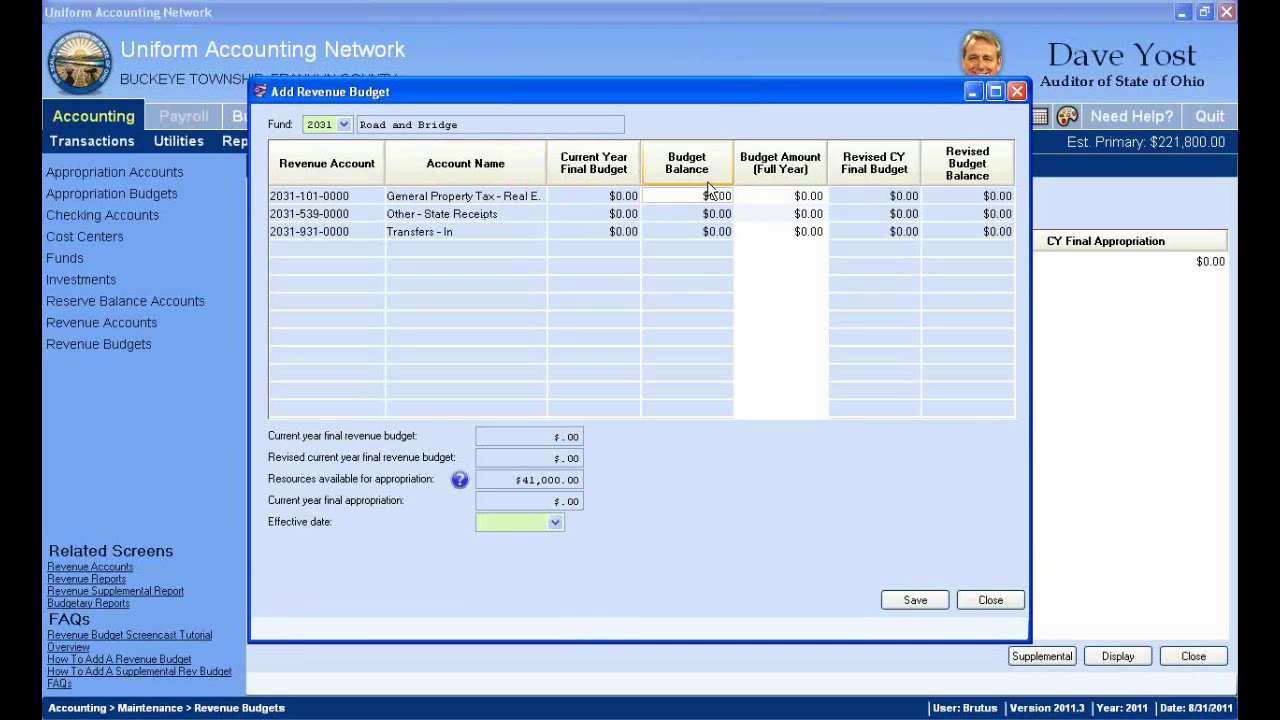
pyautogui.click(795, 197)
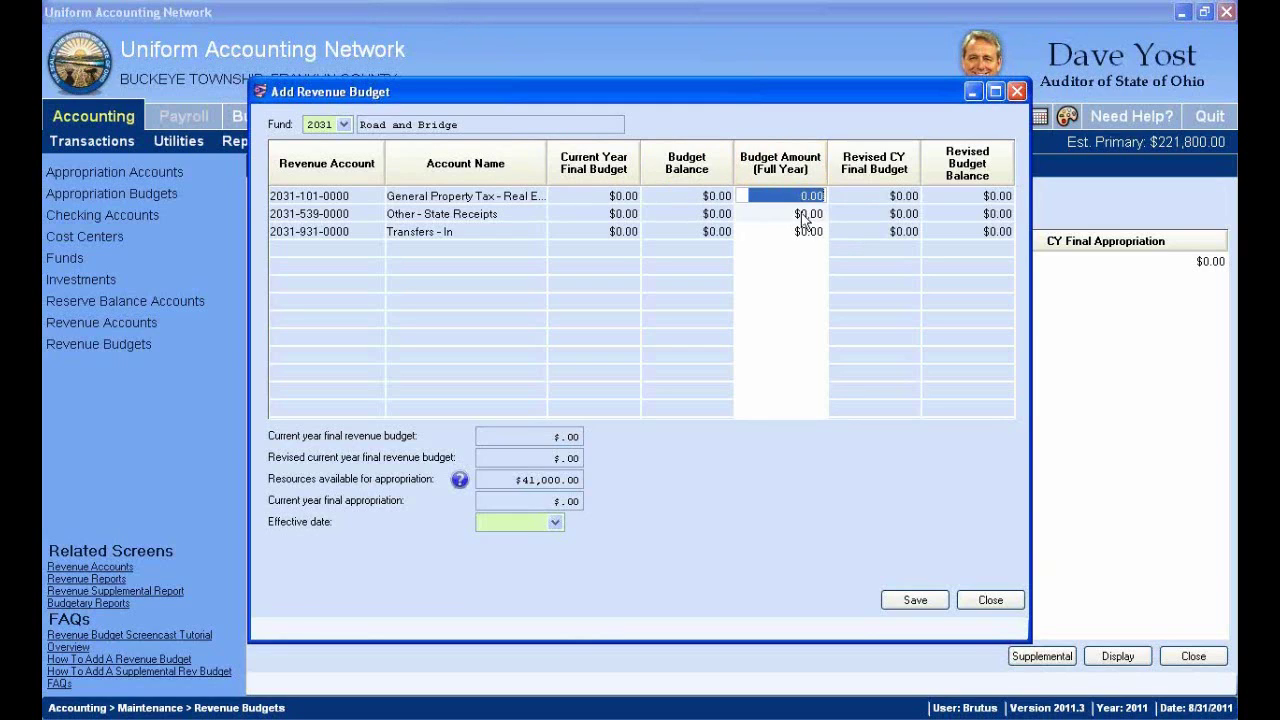
pyautogui.click(797, 200)
pyautogui.doubleClick(797, 201)
pyautogui.write('50,00')
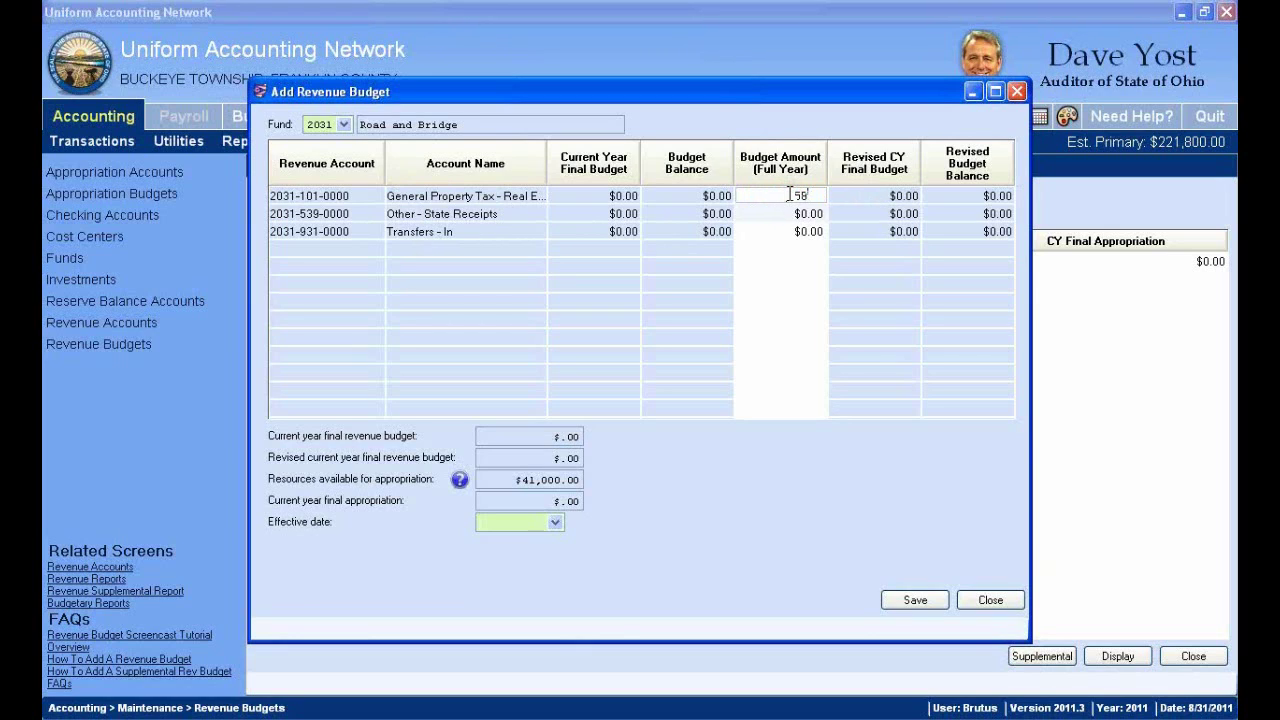
pyautogui.write('000')
pyautogui.press('Return')
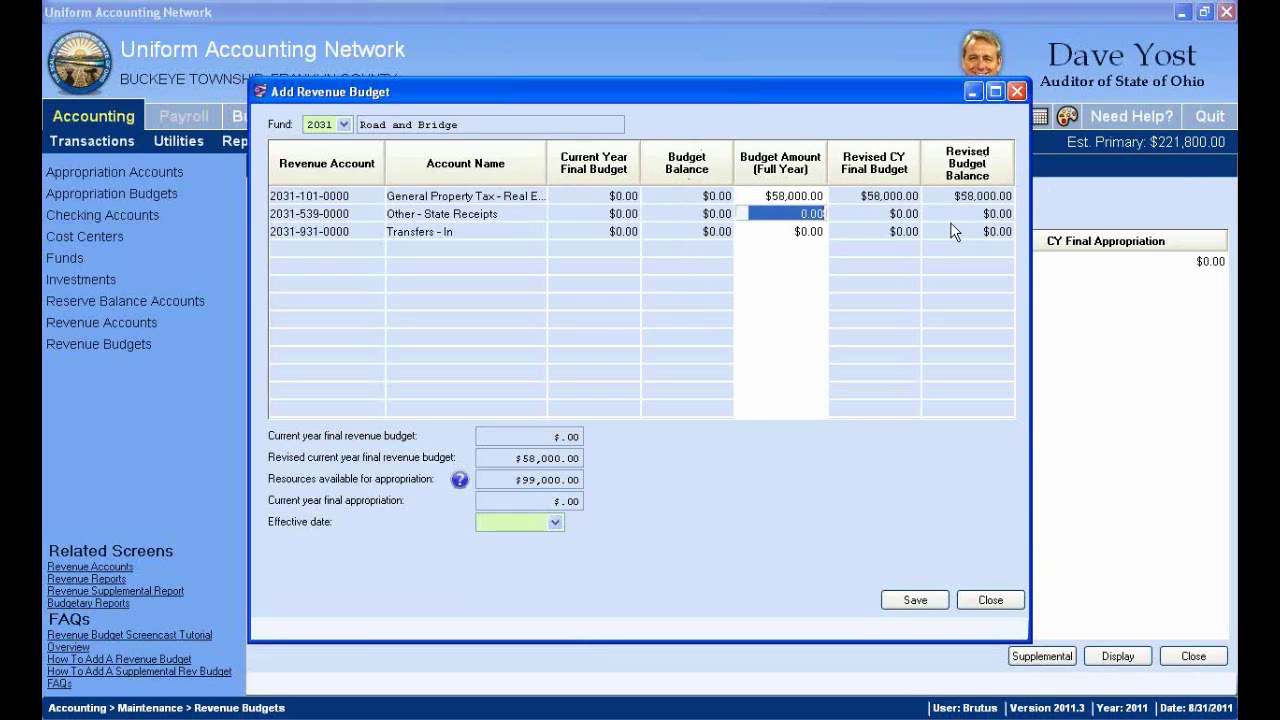
pyautogui.write('1')
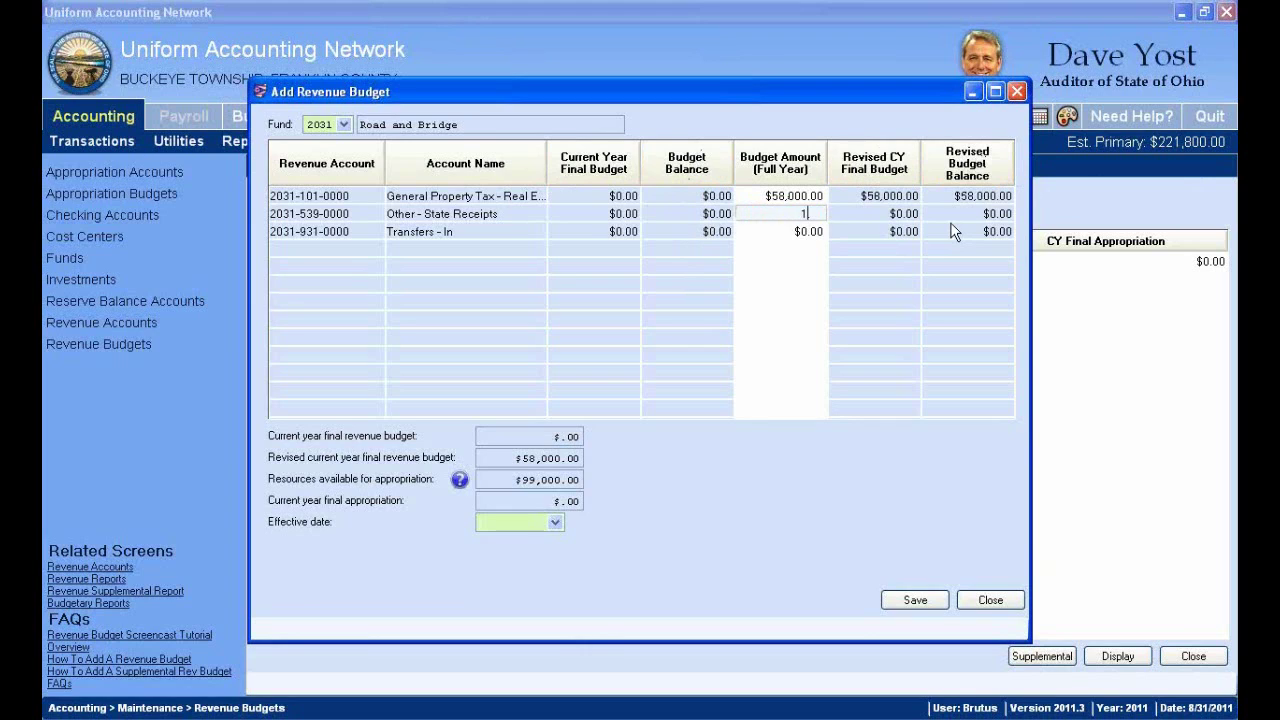
pyautogui.write(',000')
pyautogui.press('Return')
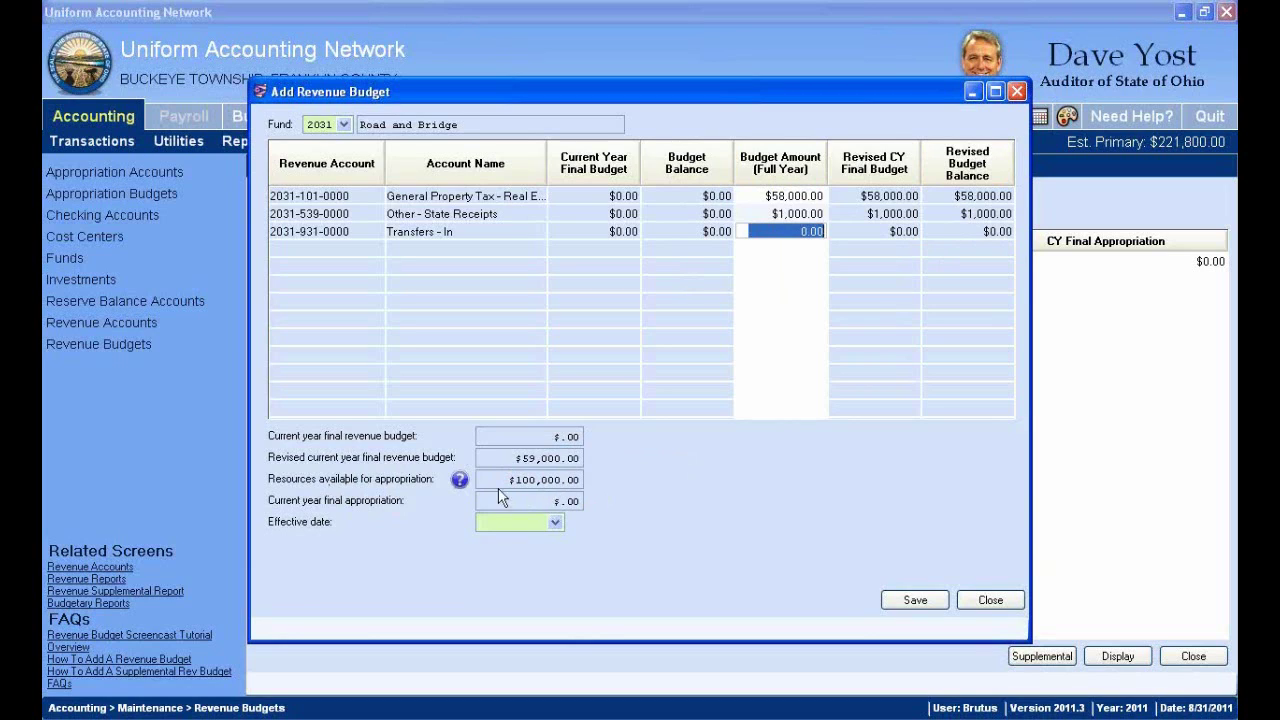
# Step: Set the Road and Bridge budget's effective date to 08/01/2011
pyautogui.click(555, 523)
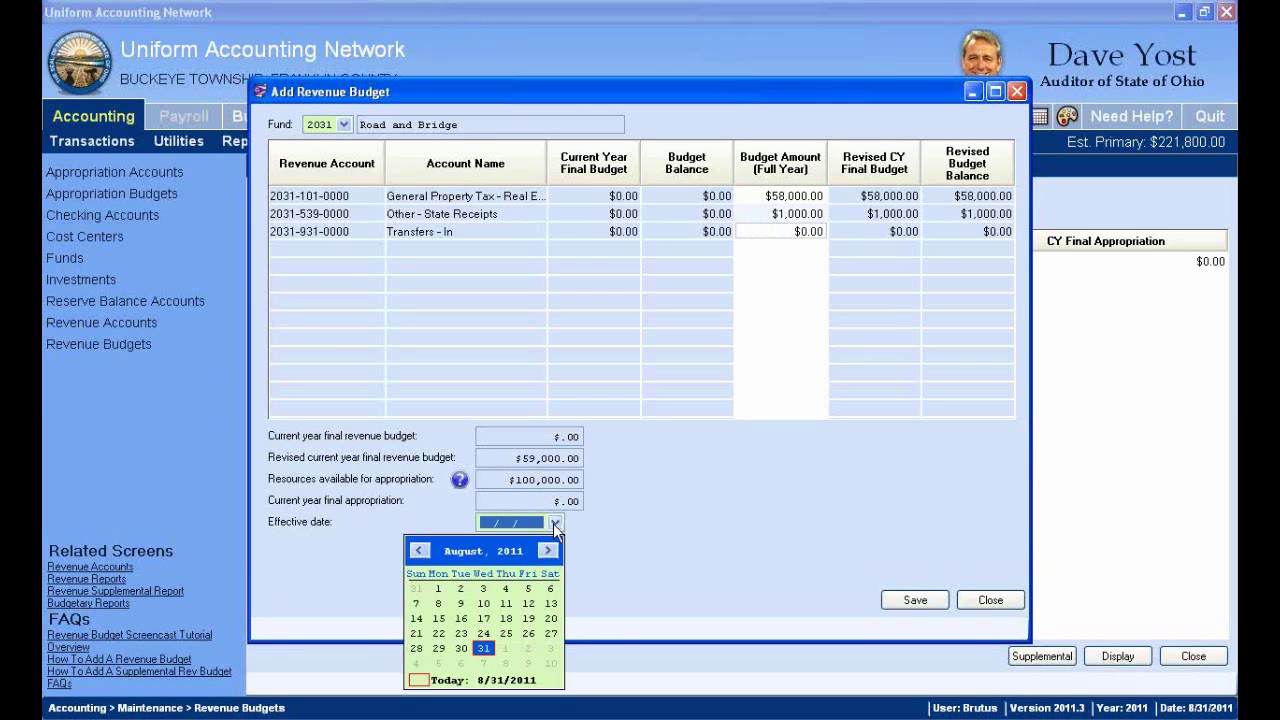
pyautogui.click(440, 590)
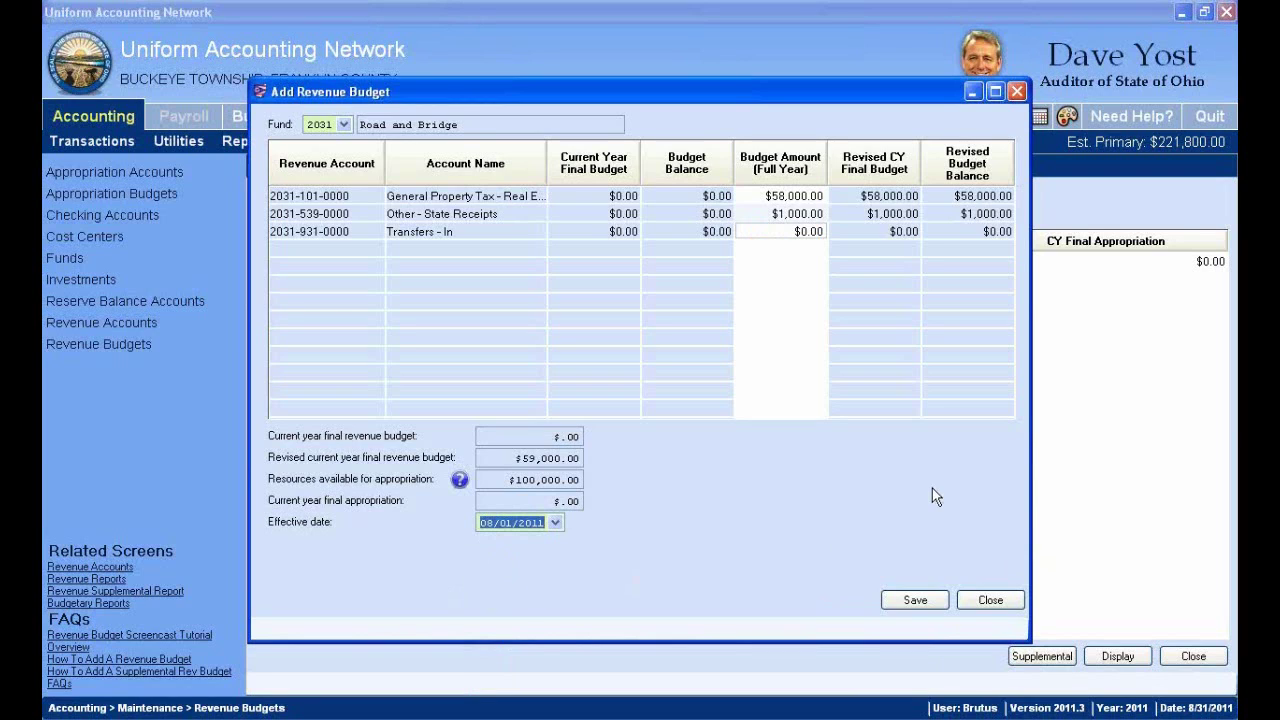
pyautogui.click(555, 522)
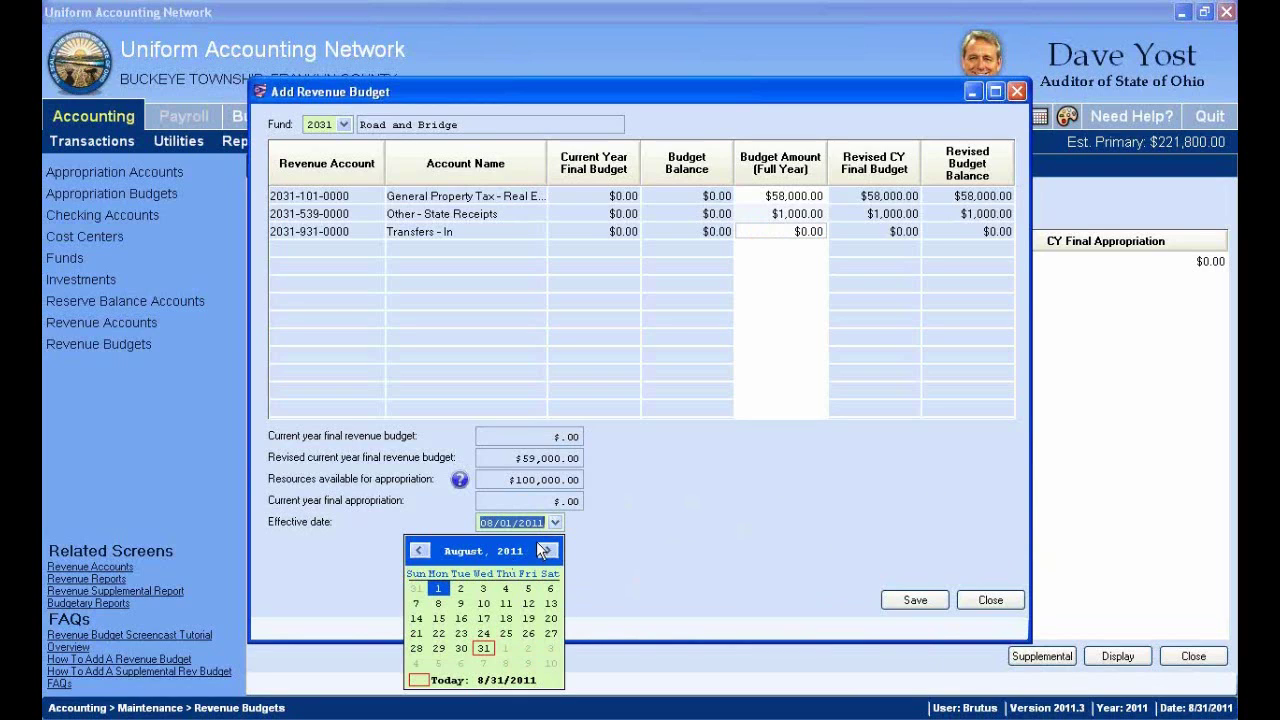
pyautogui.click(1091, 459)
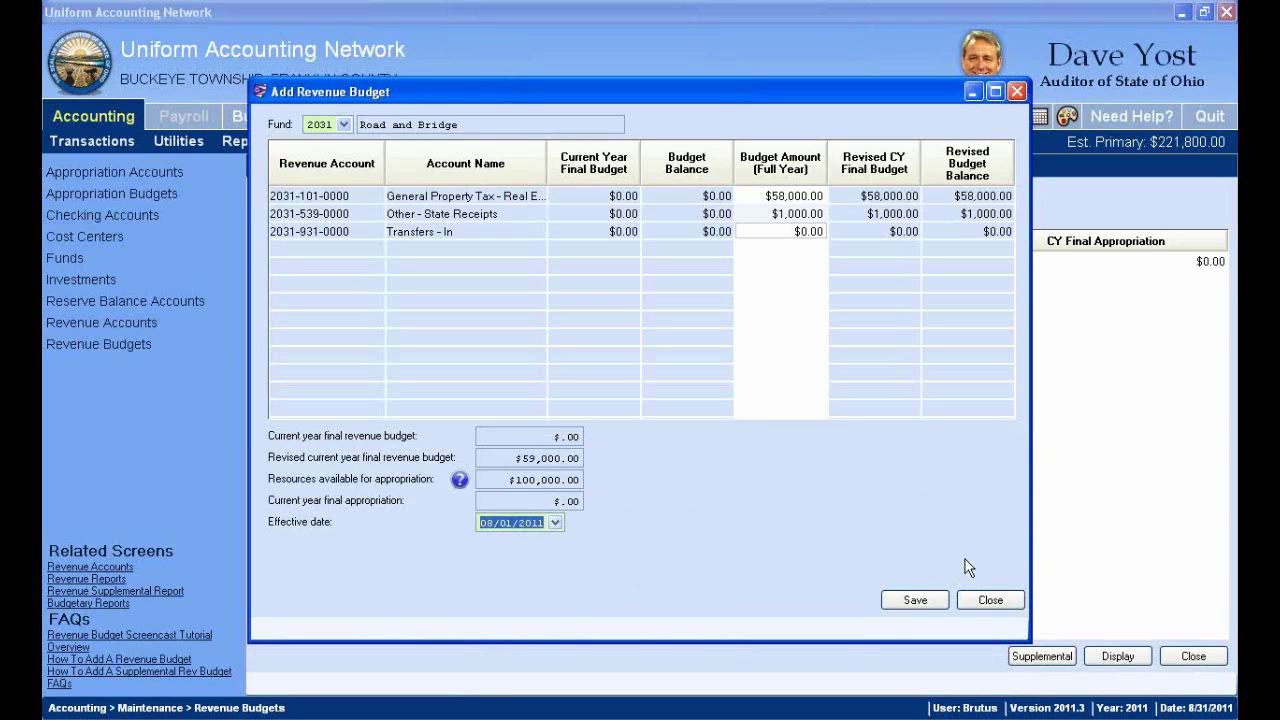
# Step: Set the effective date to 01/01/2011 and save the Road and Bridge revenue budget
pyautogui.click(555, 522)
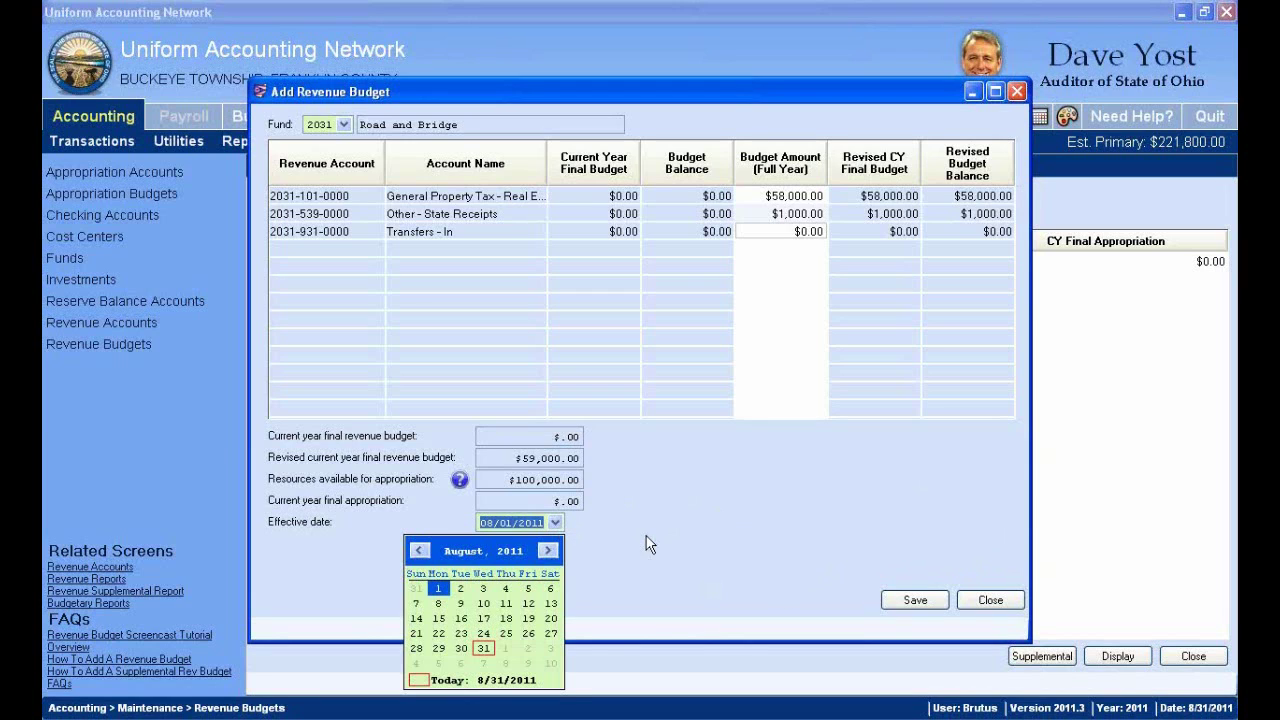
pyautogui.click(421, 552)
pyautogui.click(421, 552)
pyautogui.click(421, 551)
pyautogui.click(420, 550)
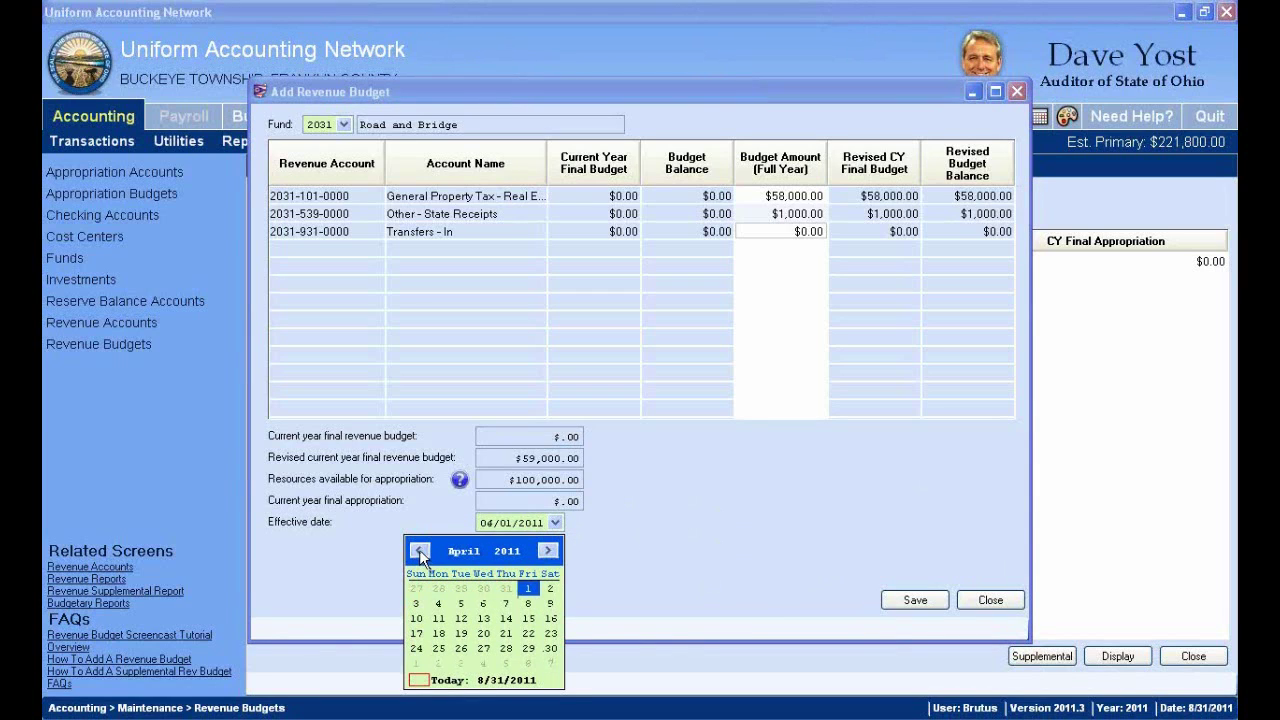
pyautogui.click(420, 550)
pyautogui.click(420, 550)
pyautogui.click(418, 550)
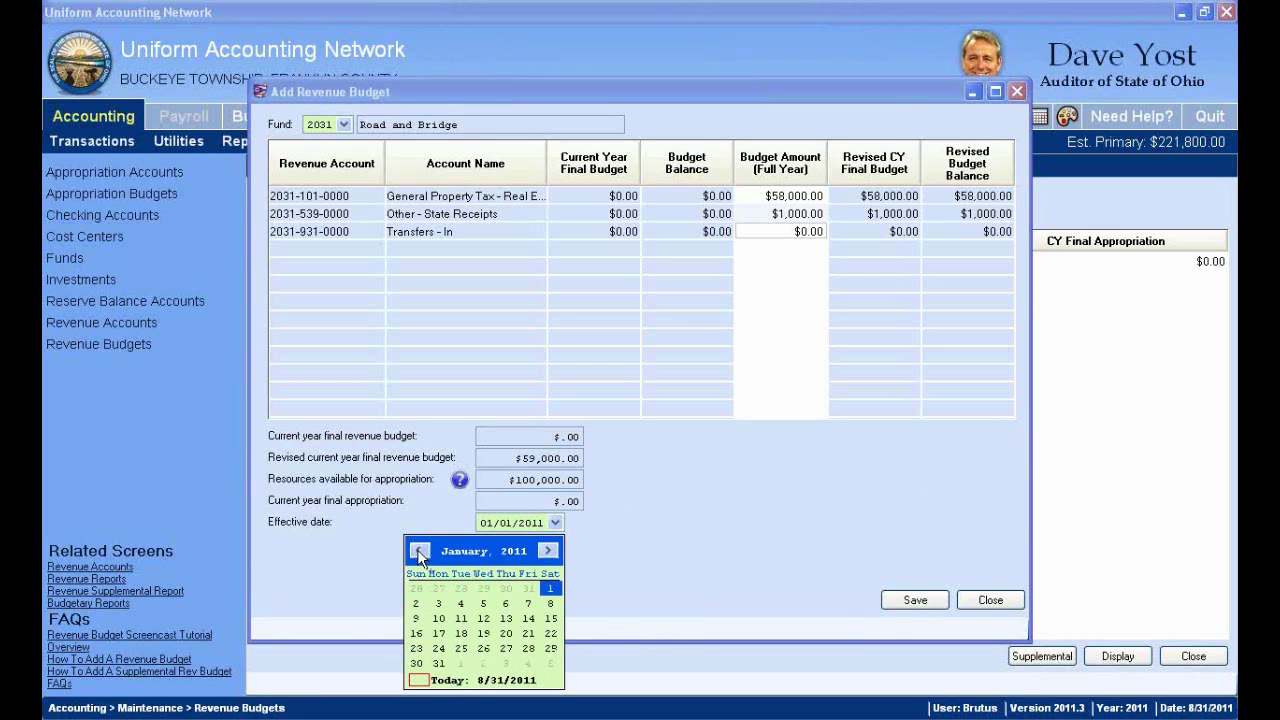
pyautogui.click(418, 550)
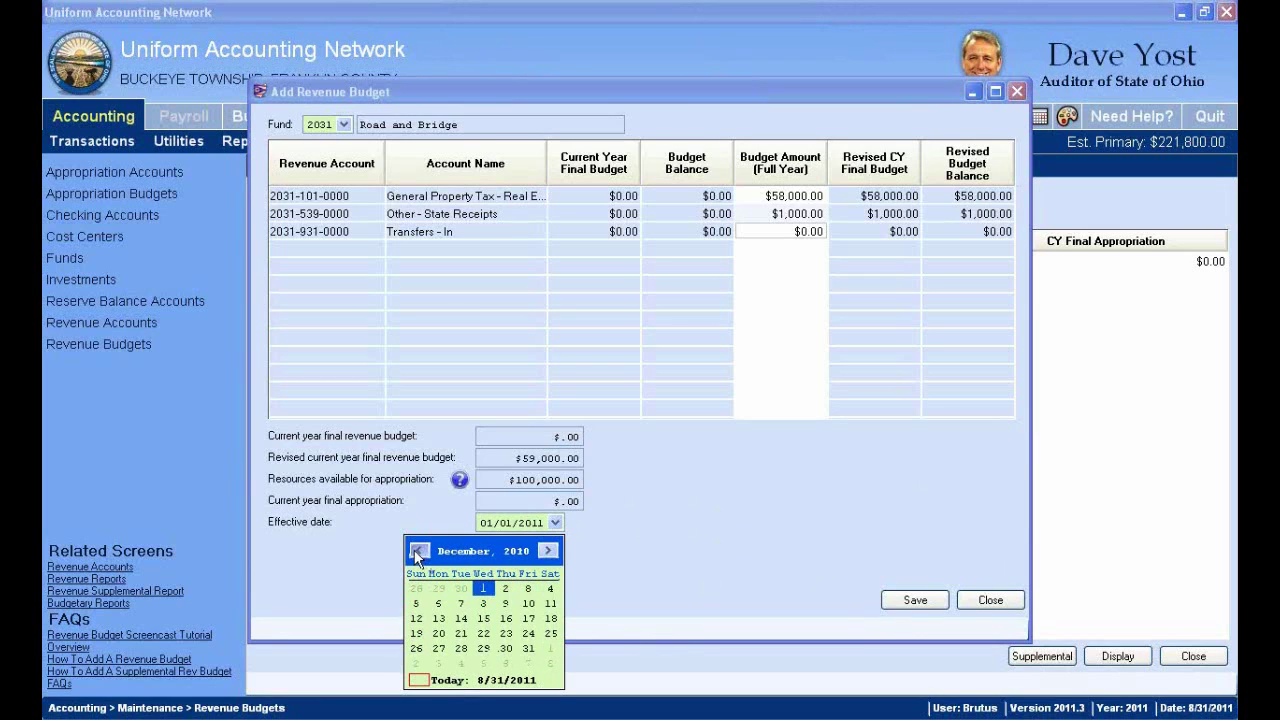
pyautogui.click(551, 552)
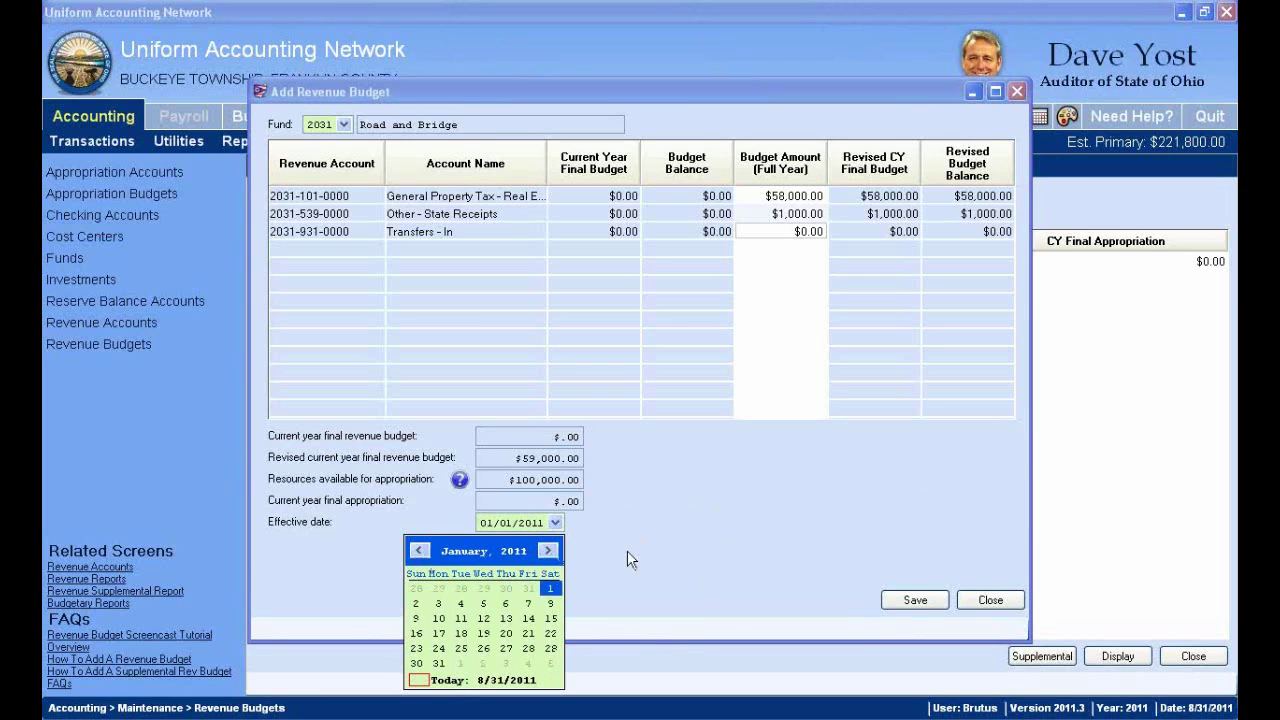
pyautogui.click(551, 589)
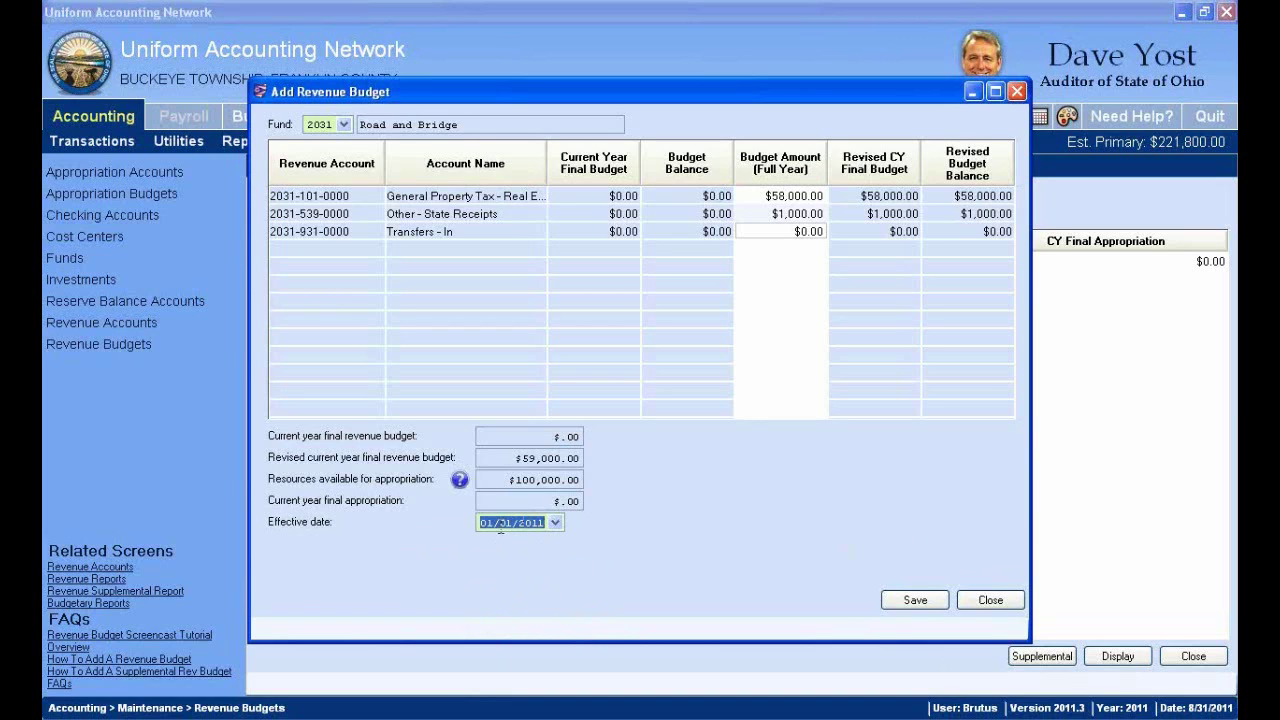
pyautogui.click(909, 605)
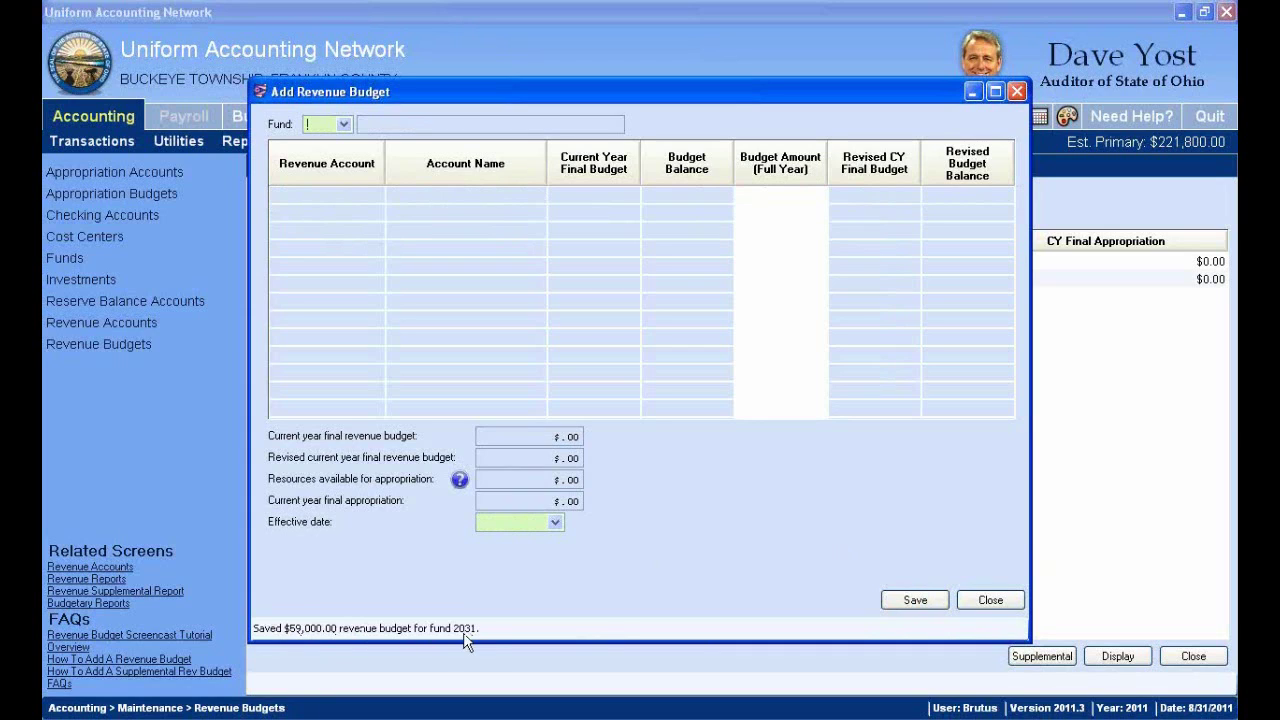
# Step: Check which funds are still available for a new revenue budget, and close the Add Revenue Budget window
pyautogui.click(343, 124)
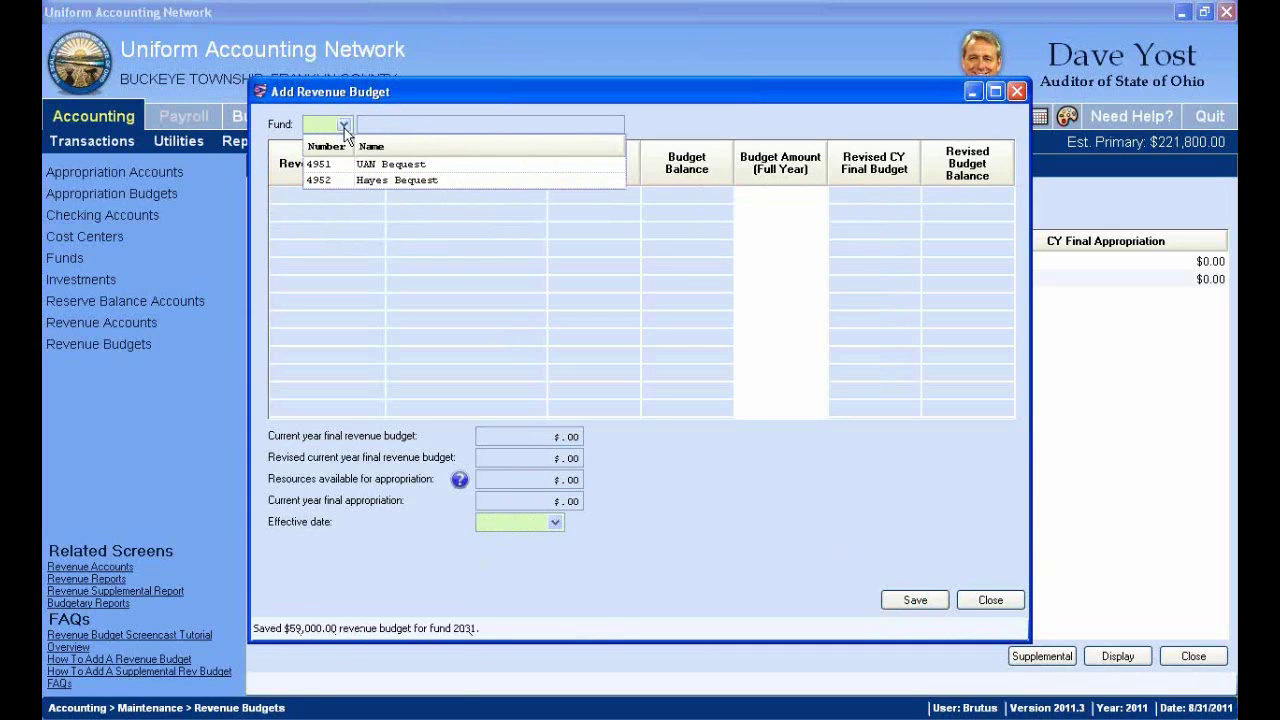
pyautogui.click(737, 118)
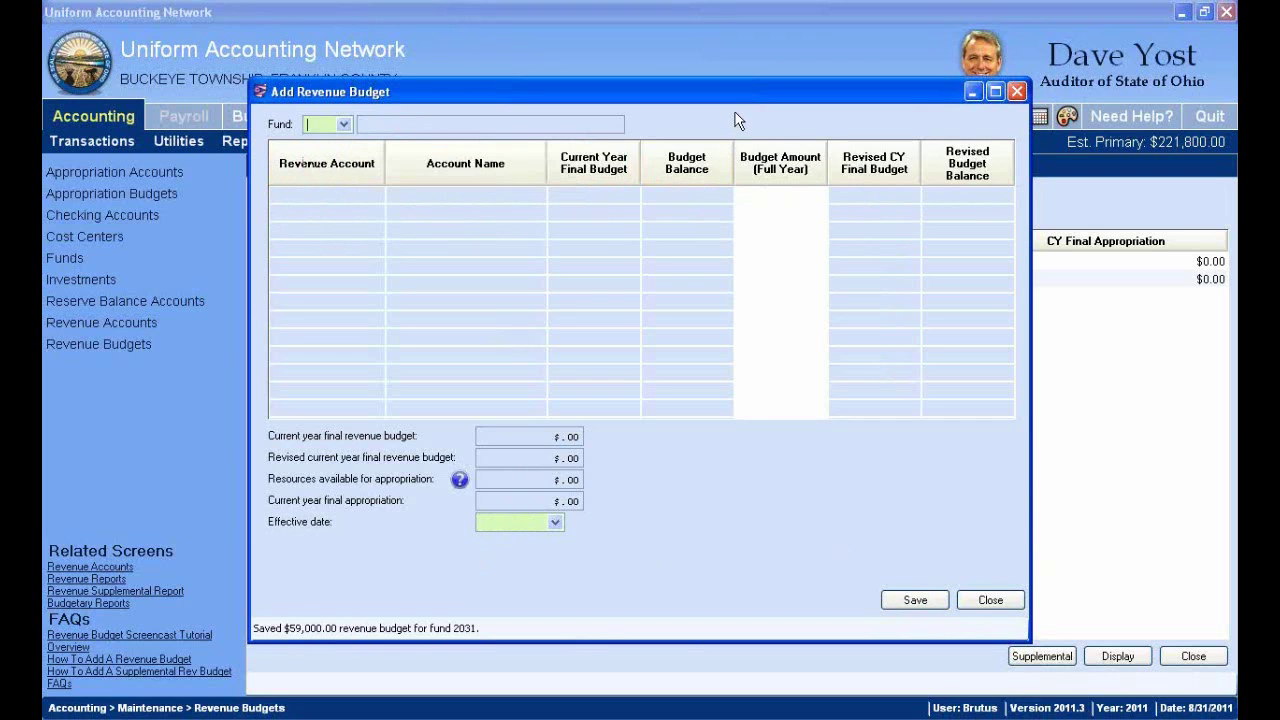
pyautogui.click(1015, 605)
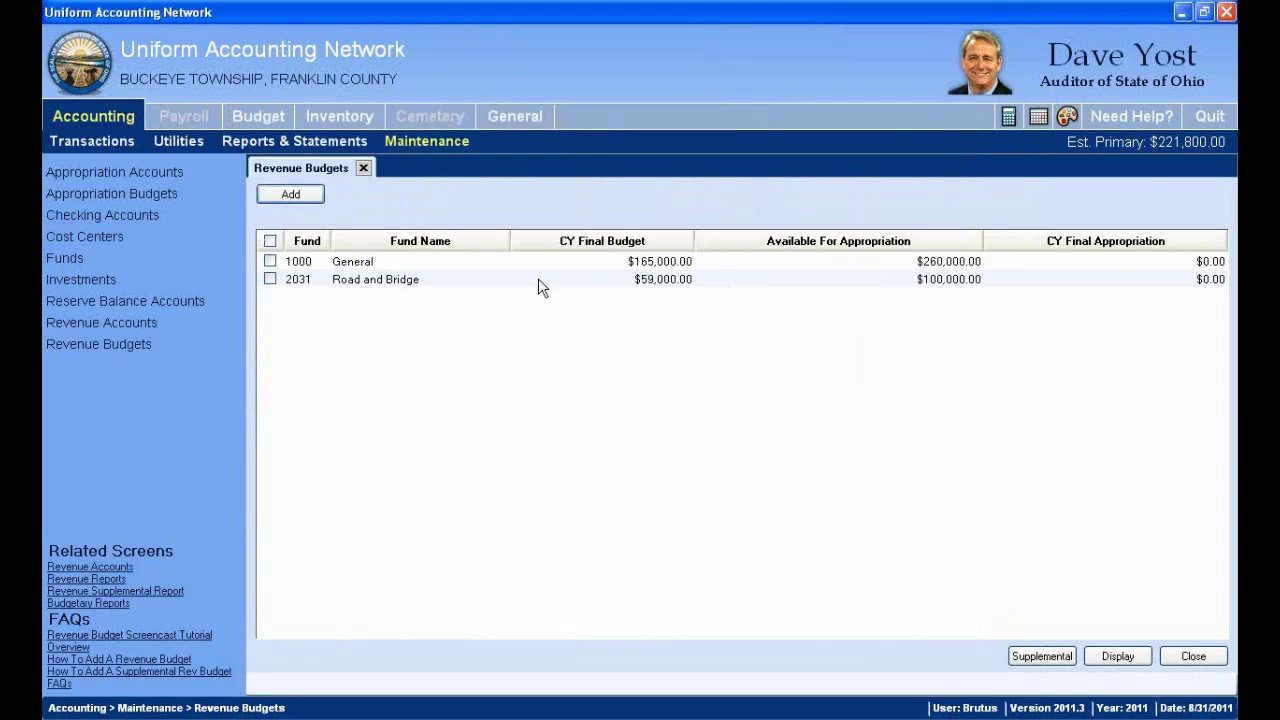
# Step: Switch to the handbook in Word and highlight the Road and Bridge fund's taxes amount in the sample certificate
pyautogui.click(356, 262)
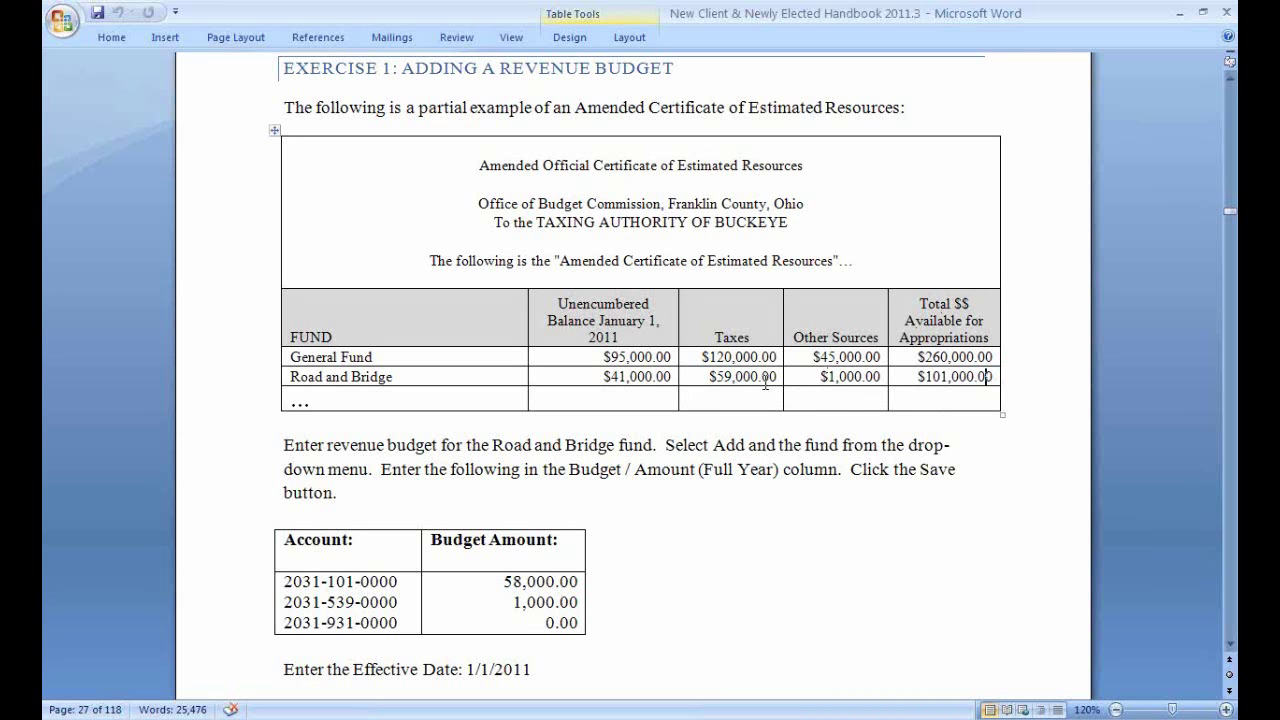
pyautogui.click(763, 377)
pyautogui.moveTo(760, 377); pyautogui.dragTo(709, 377)
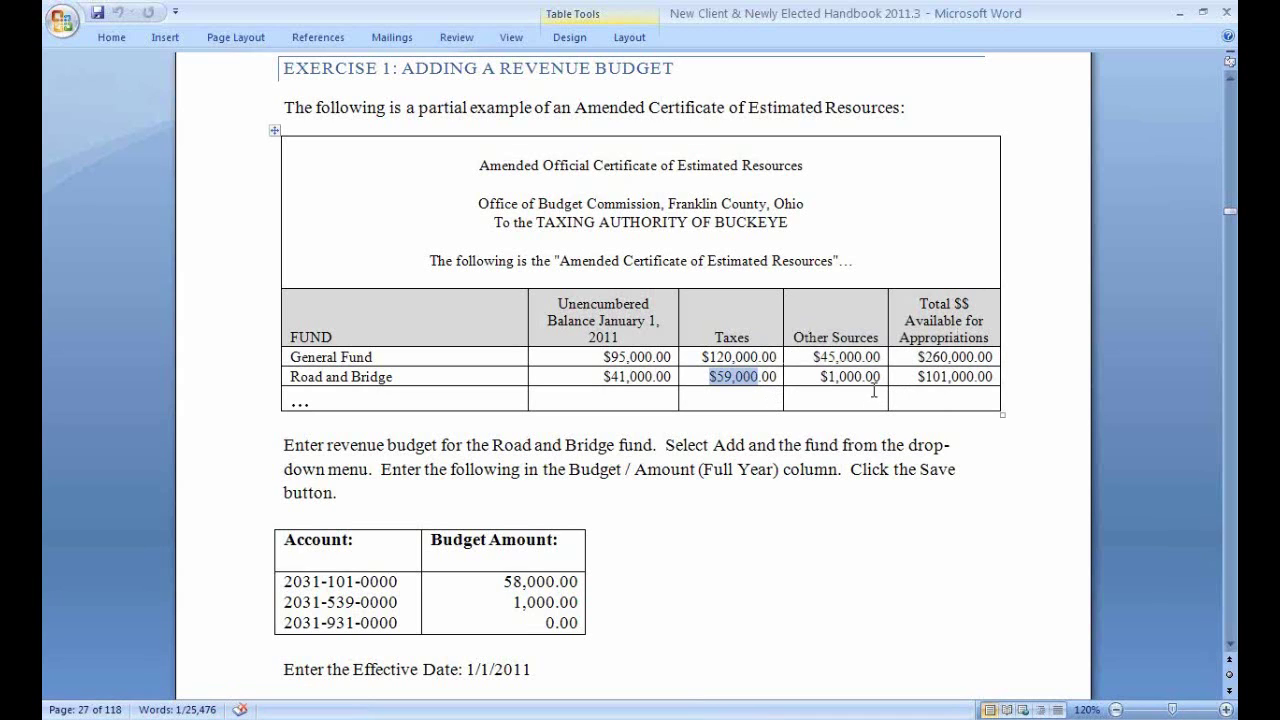
# Step: Highlight Road and Bridge's Taxes and Other Sources in the certificate, and display that fund's revenue budget in Uniform Accounting Network for comparison
pyautogui.moveTo(875, 378); pyautogui.dragTo(720, 389)
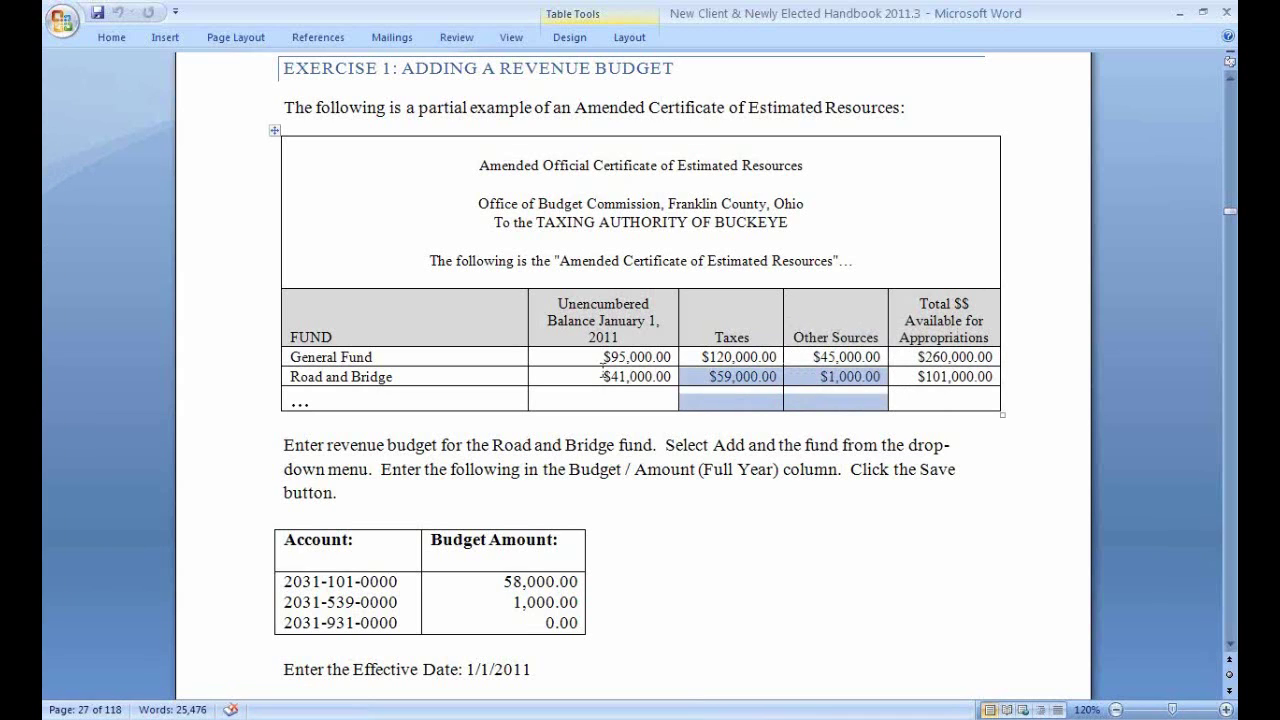
pyautogui.click(603, 372)
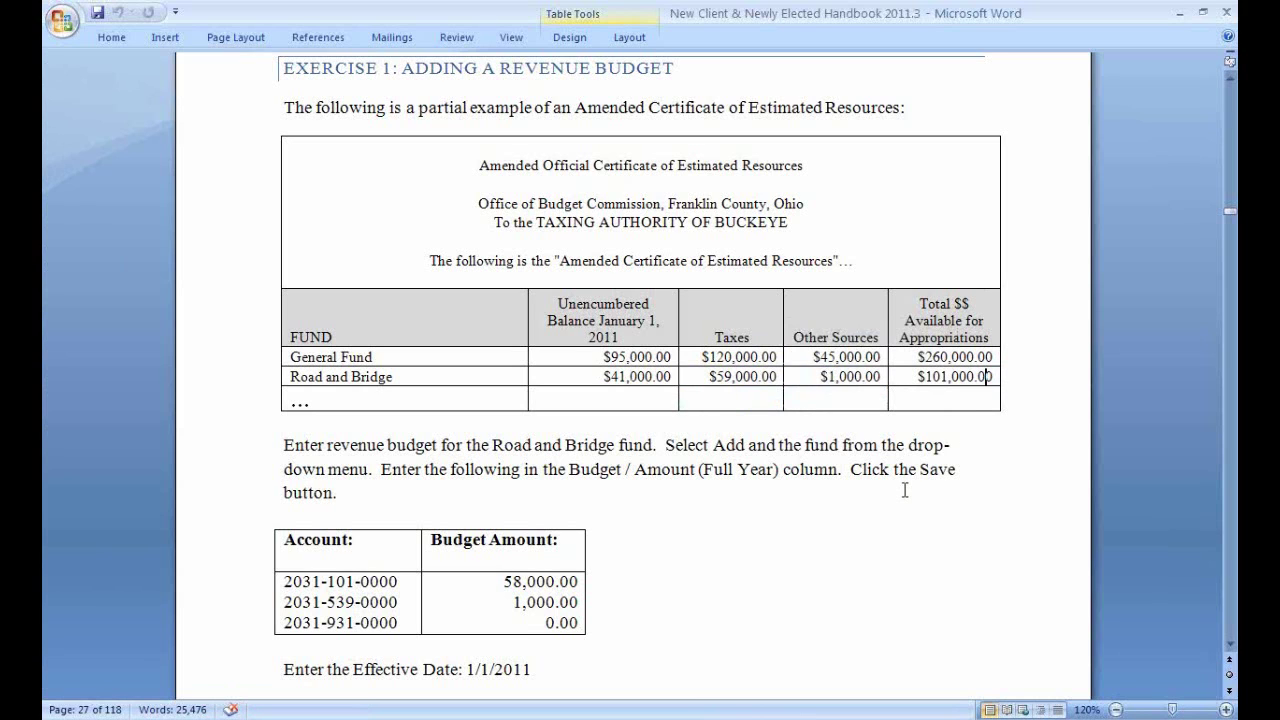
pyautogui.hotkey('alt', 'Tab')
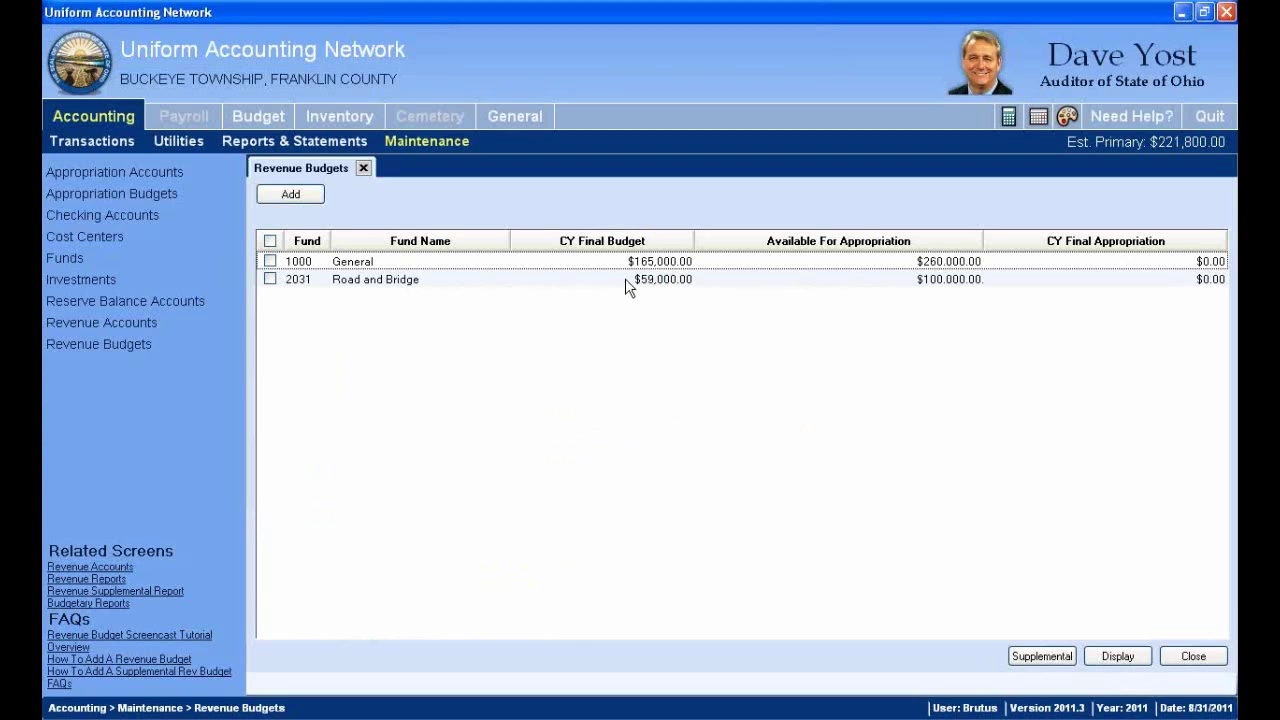
pyautogui.click(270, 279)
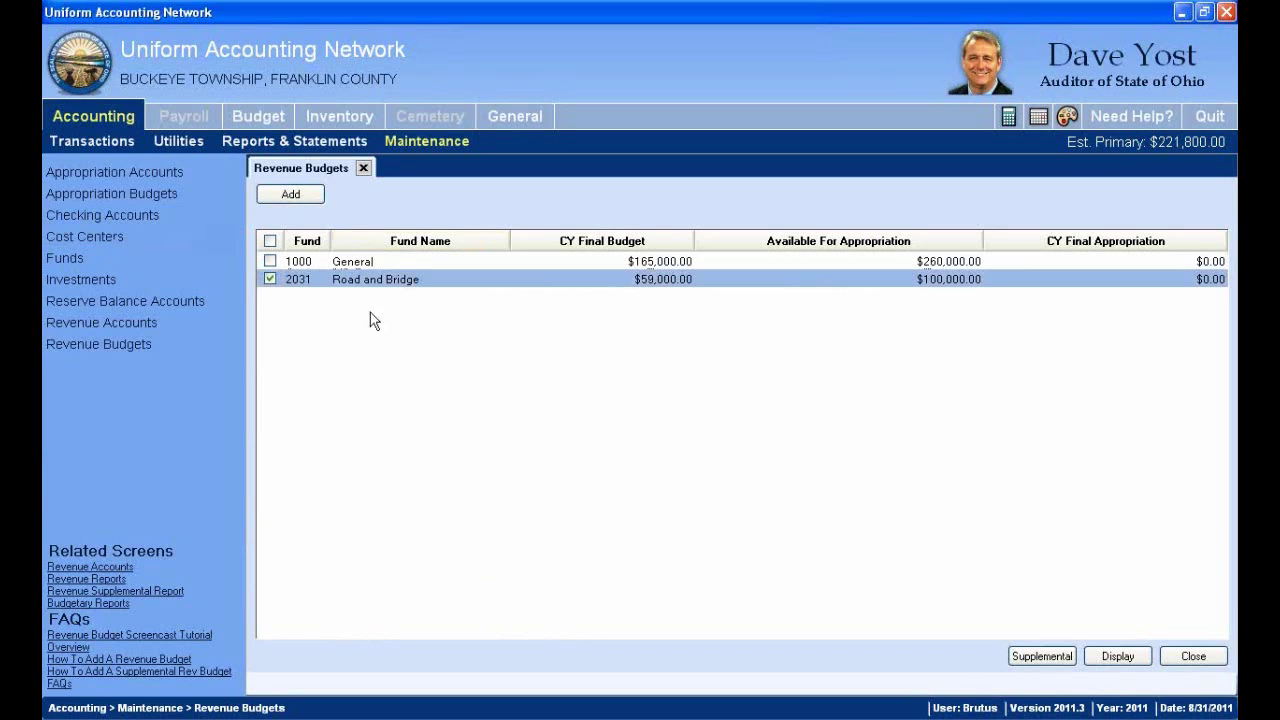
pyautogui.click(1100, 652)
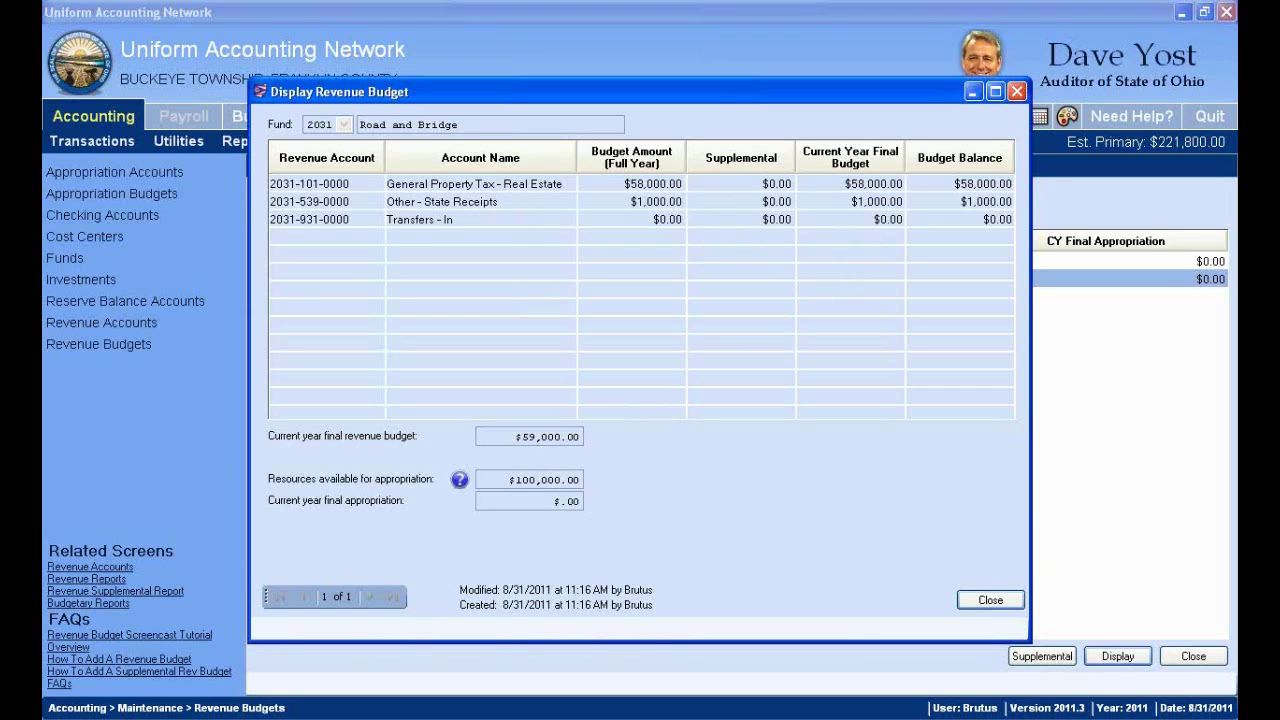
# Step: Switch to the handbook in Word and highlight the first question of the Revenue Budget checklist
pyautogui.hotkey('alt', 'Tab')
pyautogui.scroll(-8, 765, 440)
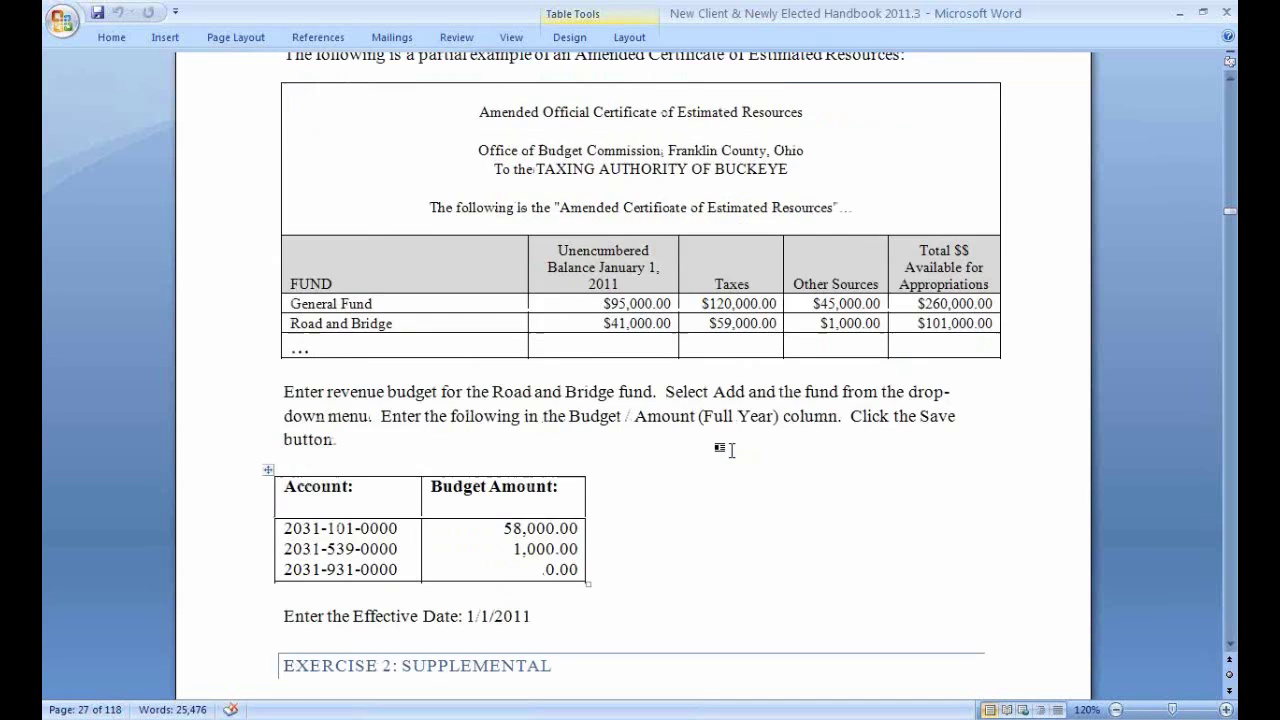
pyautogui.scroll(-15, 731, 445)
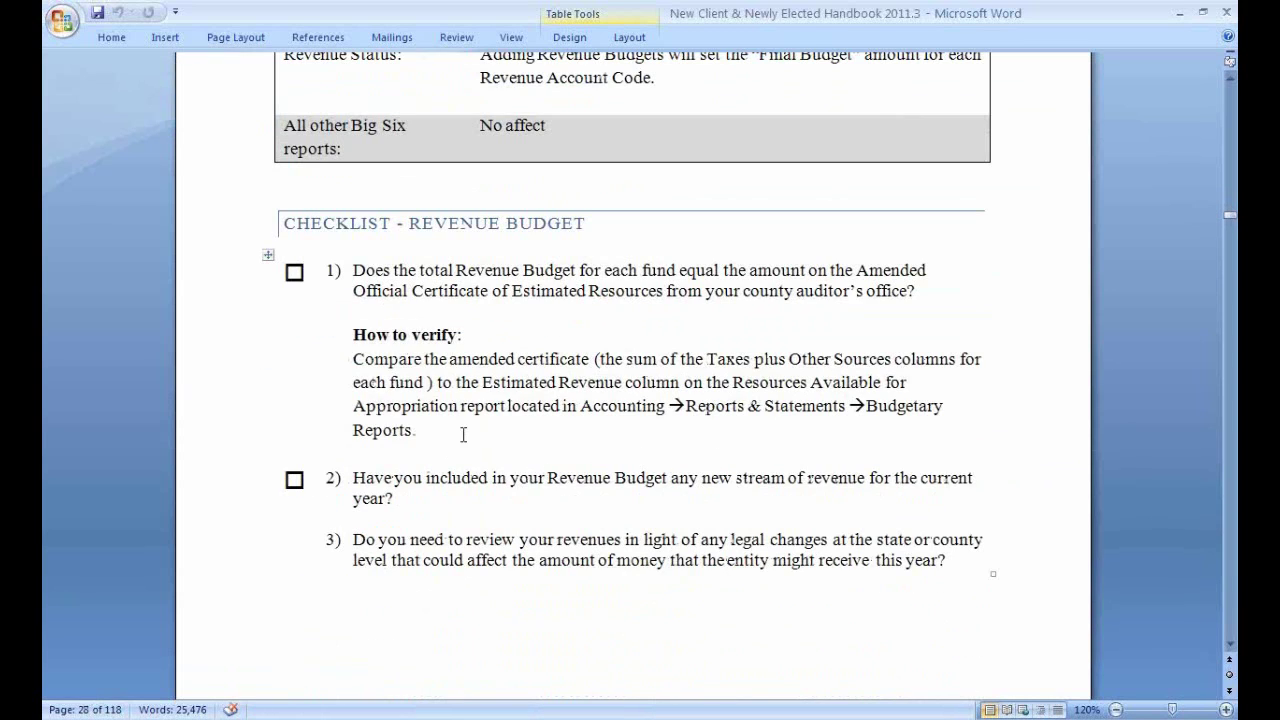
pyautogui.moveTo(352, 270); pyautogui.dragTo(612, 294)
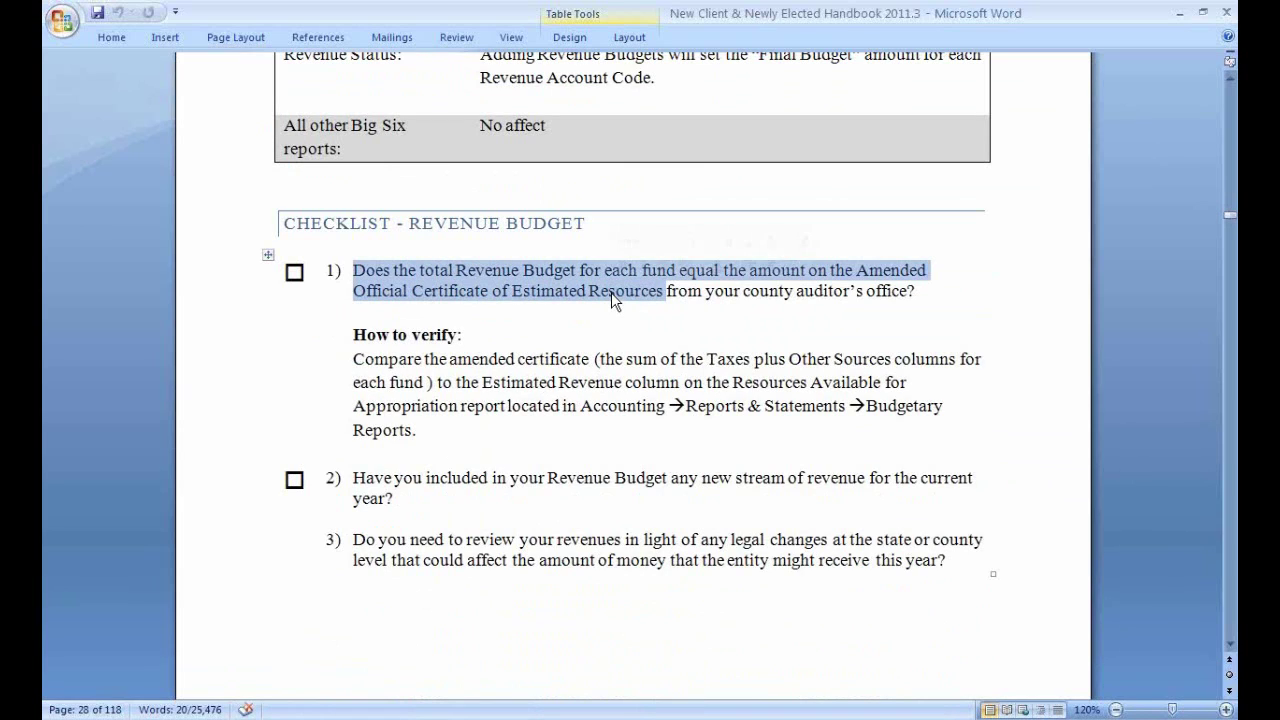
# Step: Highlight the Resources Available for Appropriation report and the Taxes plus Other Sources columns in the checklist's verification instructions
pyautogui.click(818, 358)
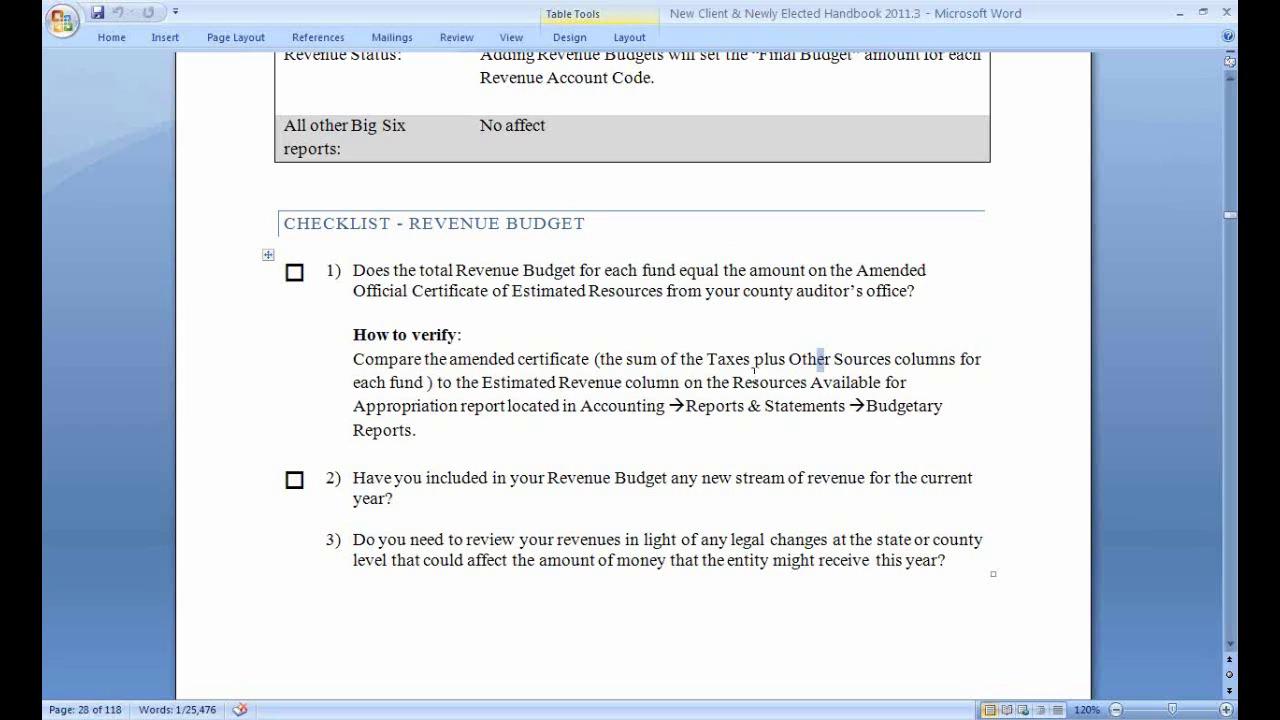
pyautogui.click(729, 383)
pyautogui.moveTo(729, 383); pyautogui.dragTo(460, 410)
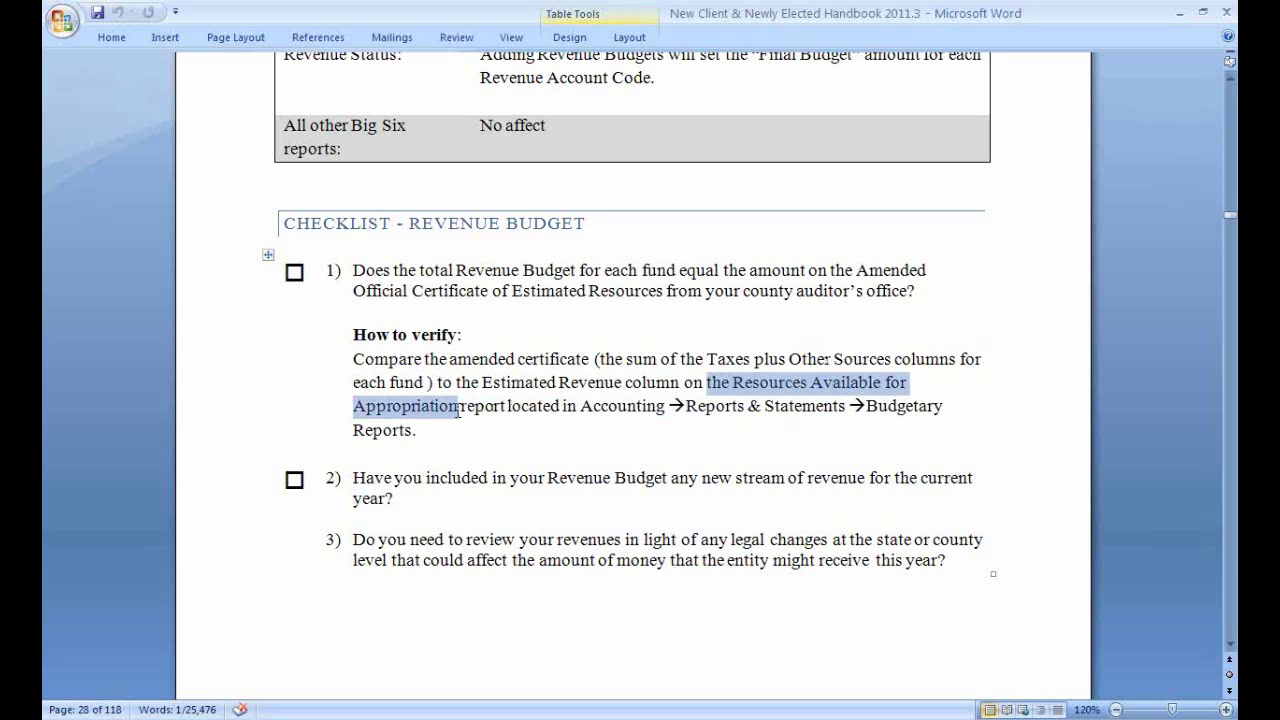
pyautogui.click(400, 358)
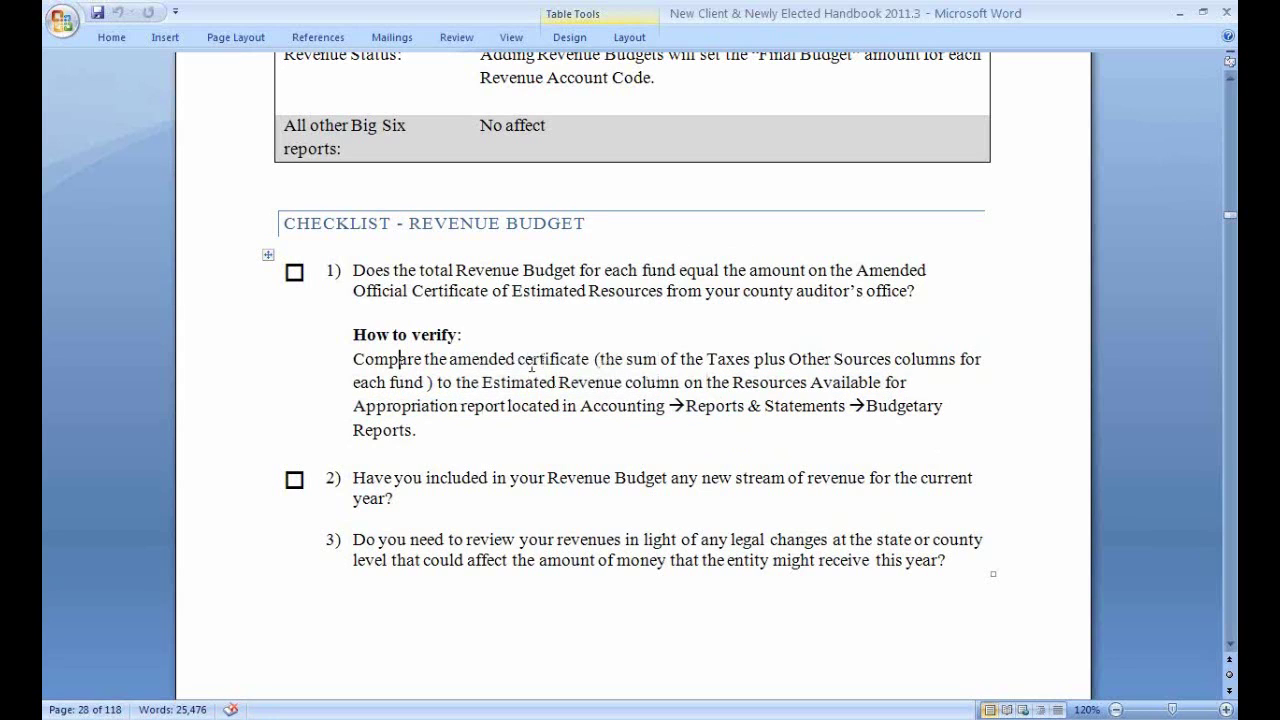
pyautogui.moveTo(707, 358); pyautogui.dragTo(899, 355)
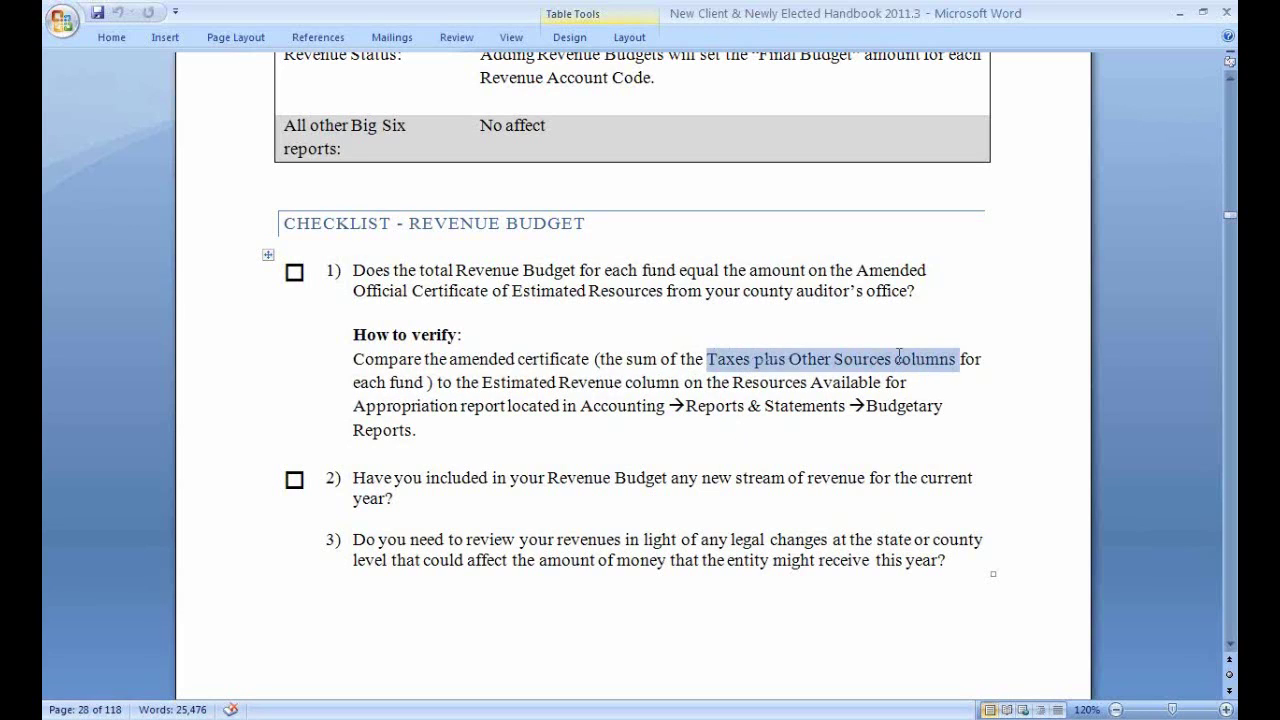
pyautogui.click(514, 385)
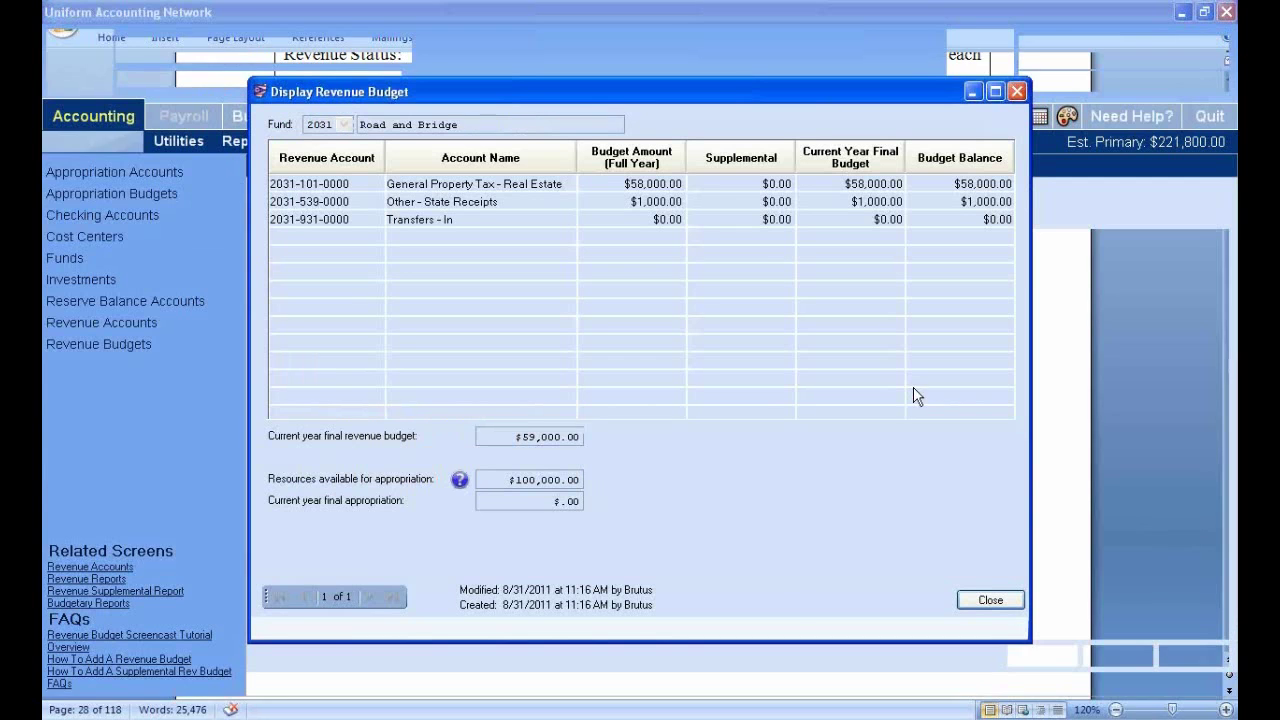
# Step: Return to Uniform Accounting Network, close the displayed revenue budget, and display the Road and Bridge fund's revenue budget again
pyautogui.click(1181, 13)
pyautogui.click(978, 604)
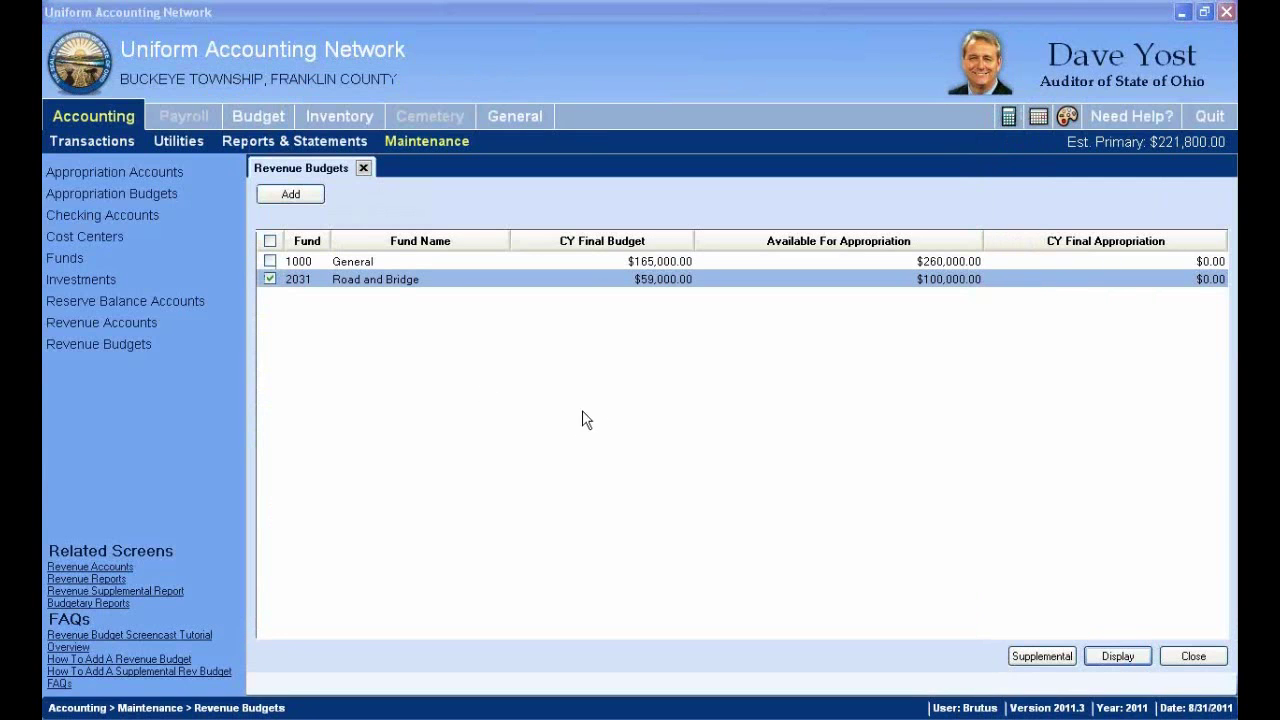
pyautogui.click(1112, 659)
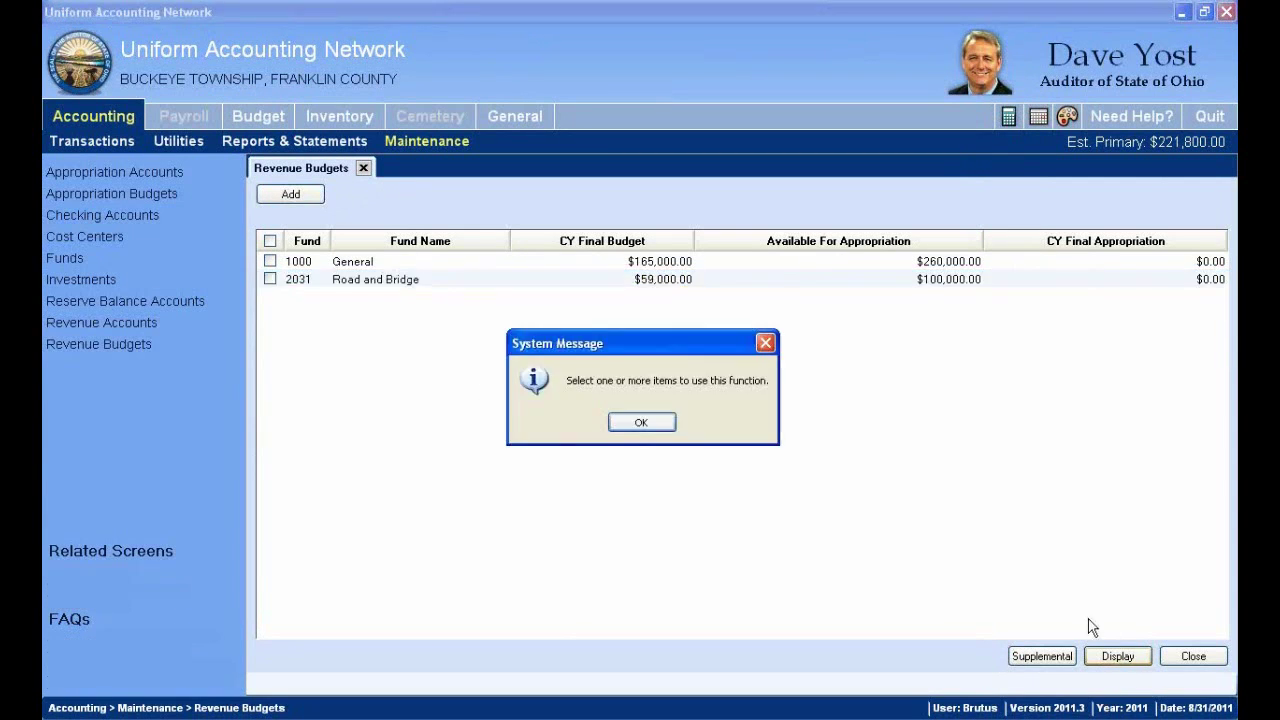
pyautogui.click(640, 421)
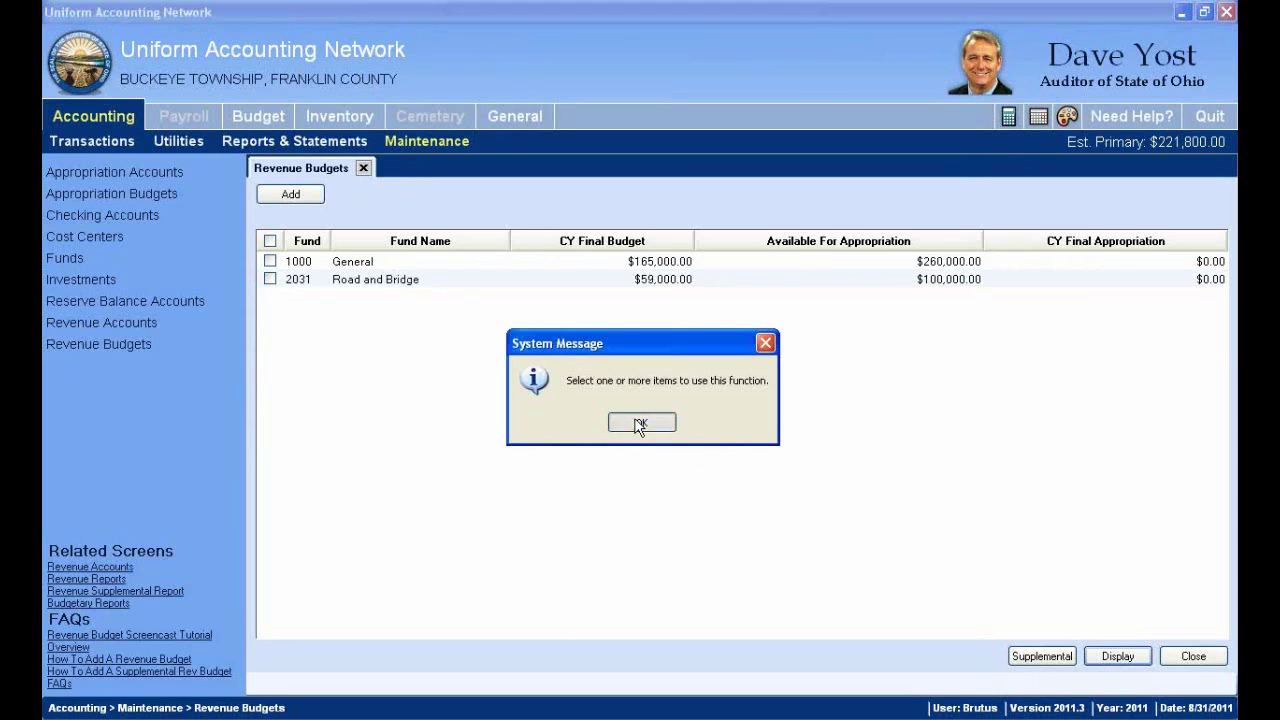
pyautogui.click(270, 279)
pyautogui.click(1115, 658)
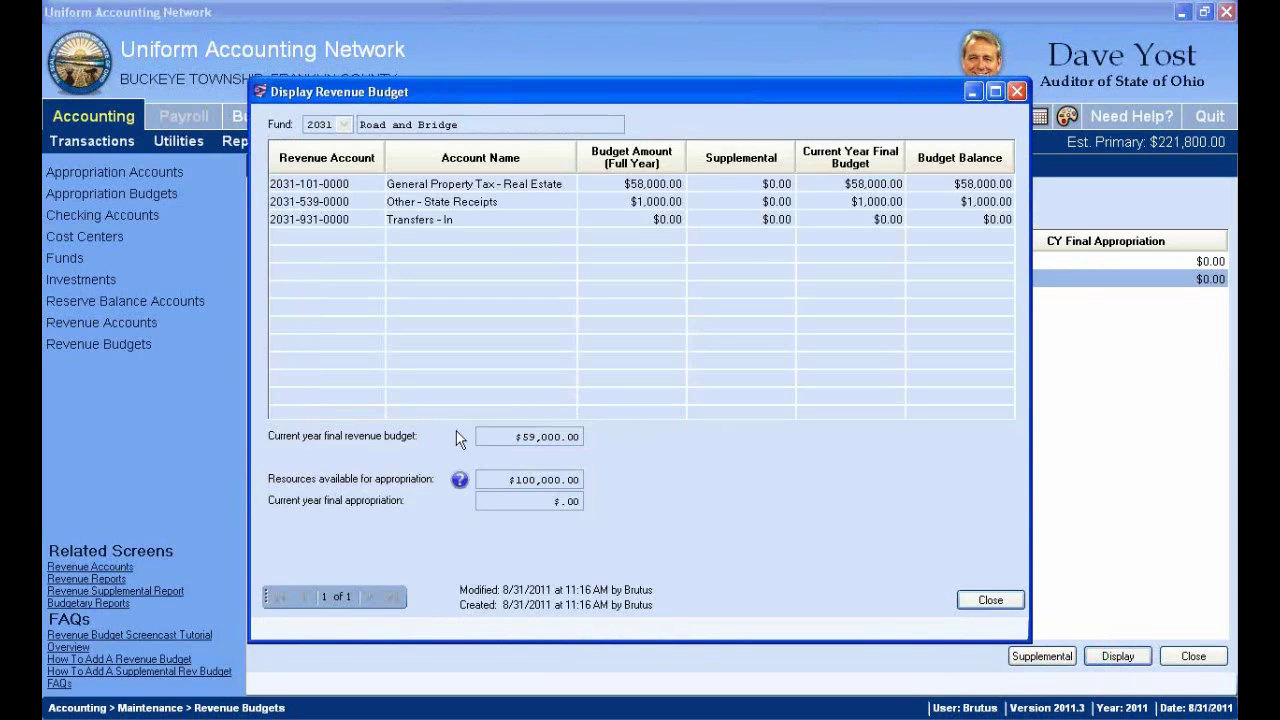
# Step: Read the help message about resources available for appropriation, and close the Display Revenue Budget window
pyautogui.click(459, 480)
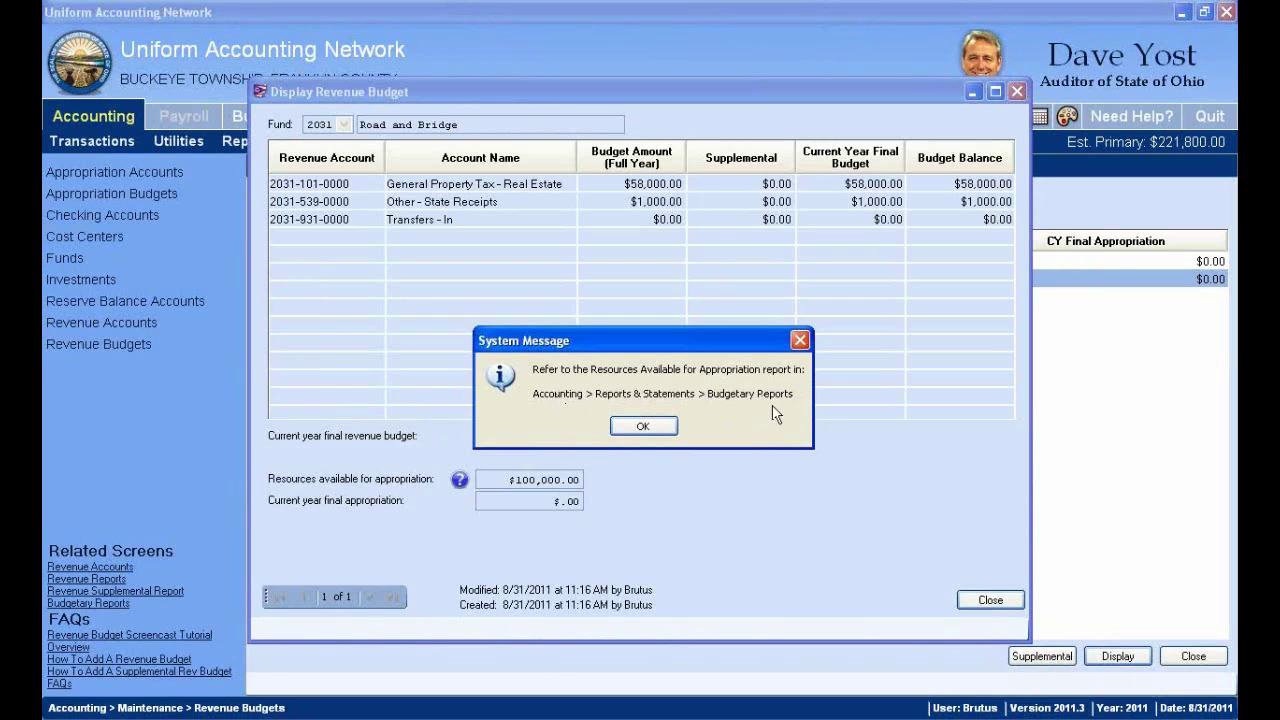
pyautogui.click(643, 426)
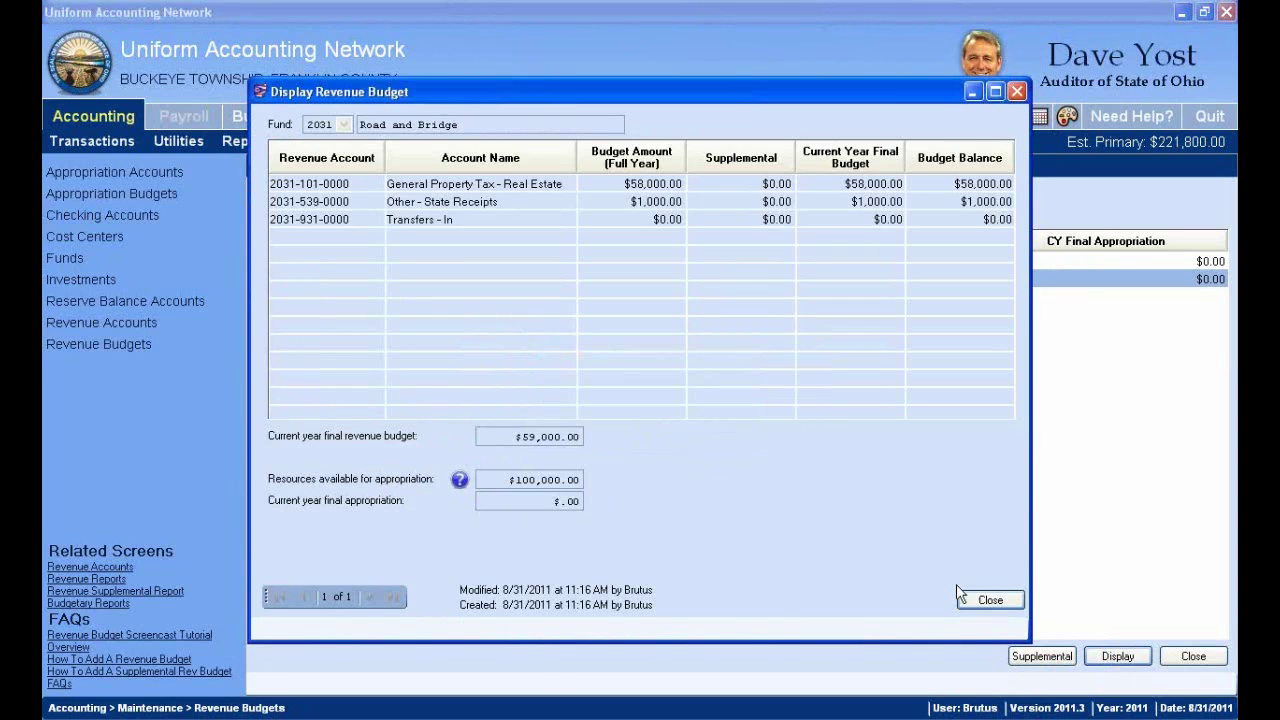
pyautogui.click(988, 600)
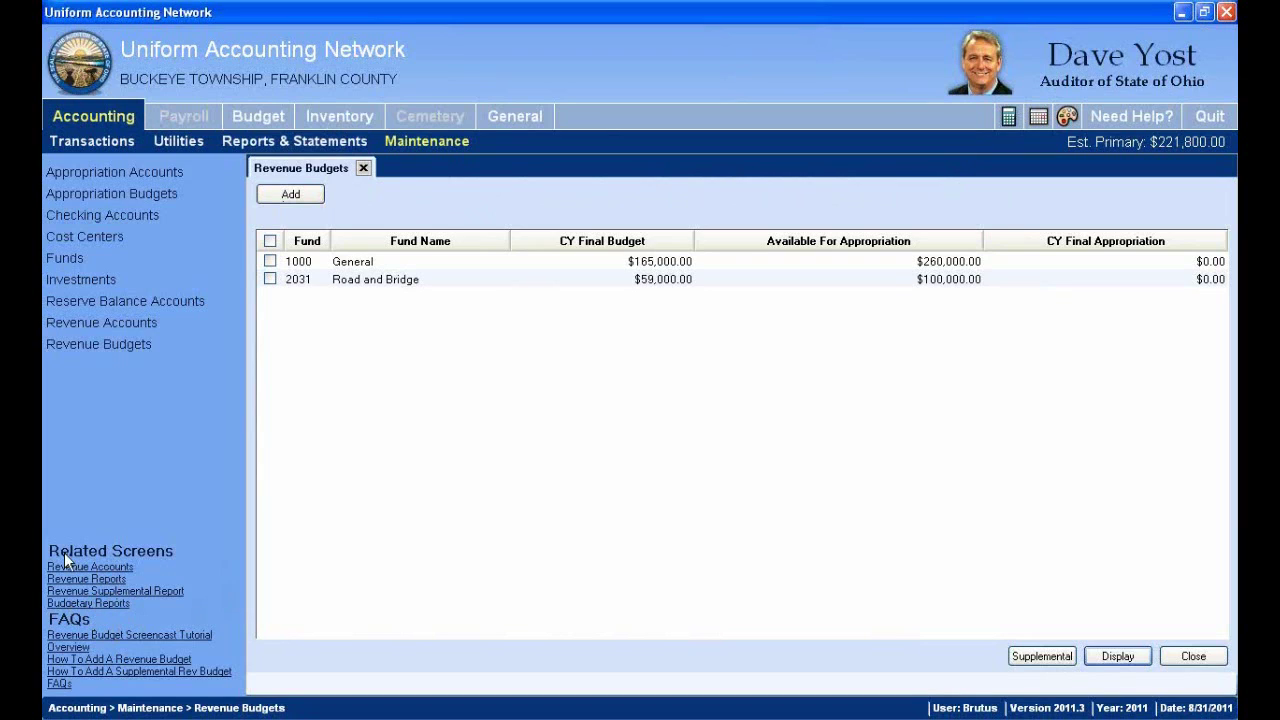
# Step: Display the 2011 Resources Available for Appropriation budgetary report for the General and Road and Bridge funds
pyautogui.click(101, 604)
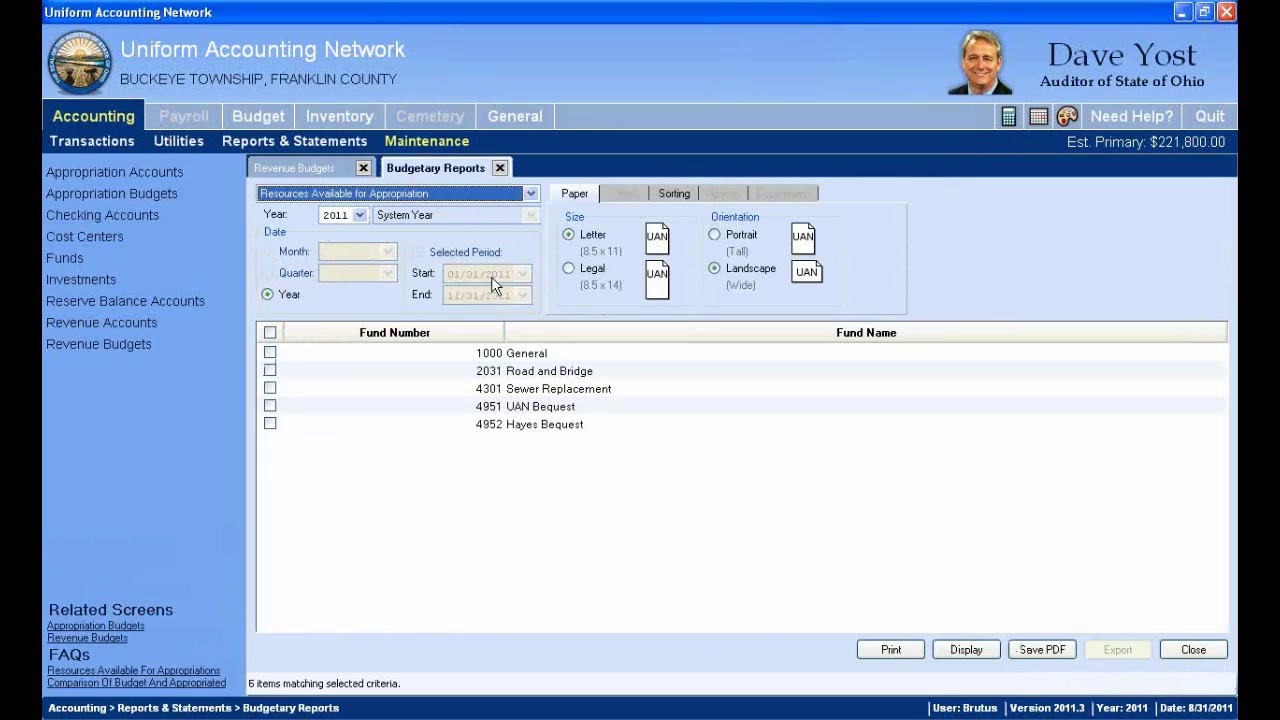
pyautogui.click(528, 195)
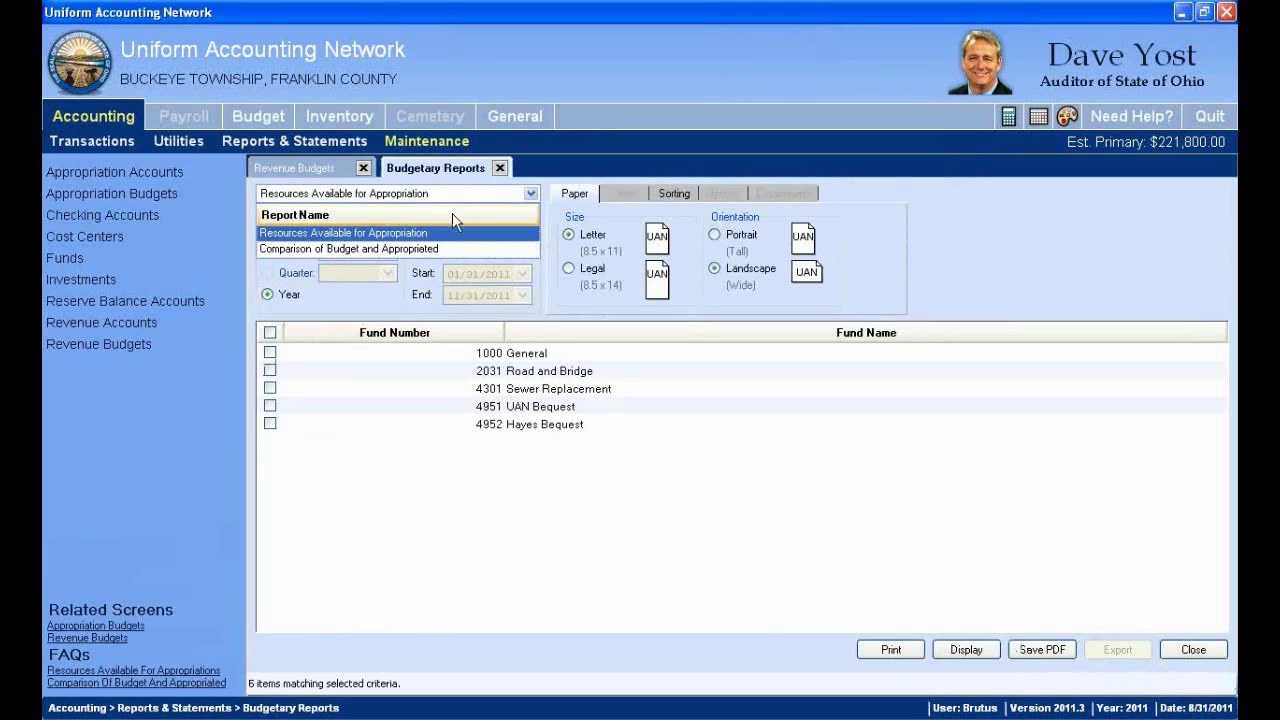
pyautogui.click(358, 234)
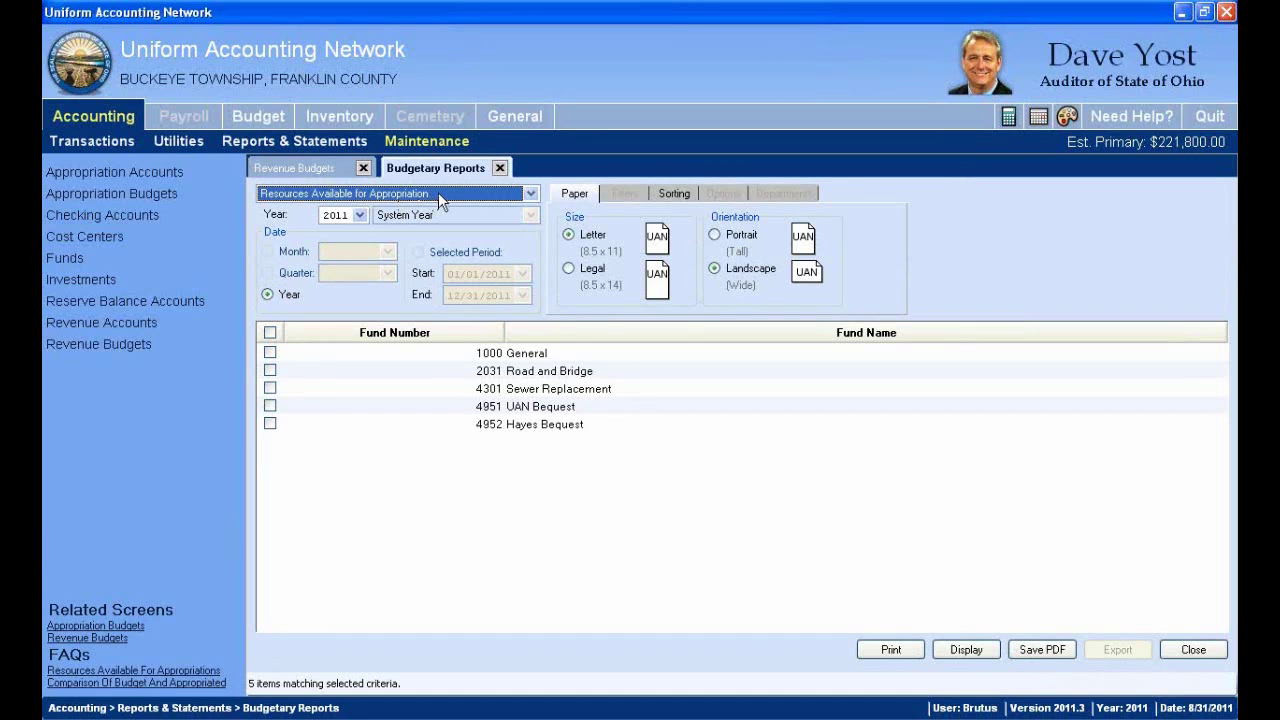
pyautogui.click(270, 353)
pyautogui.click(270, 370)
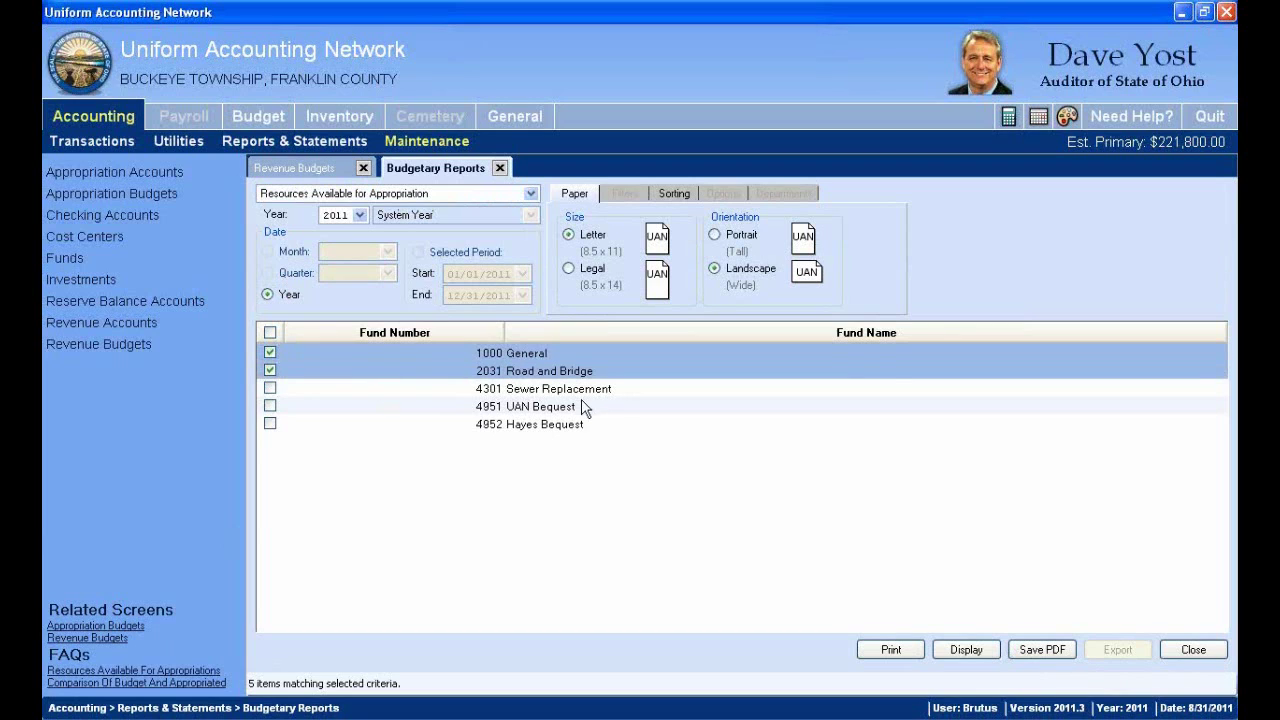
pyautogui.click(966, 649)
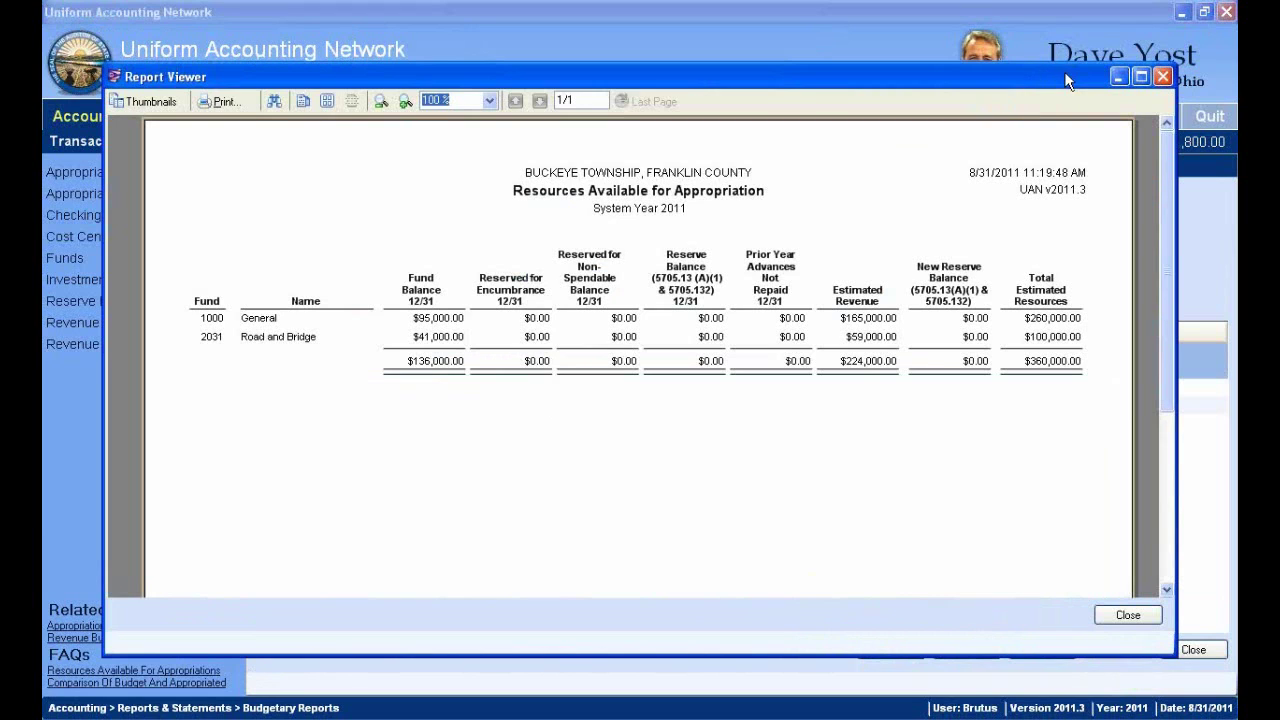
# Step: Maximize the report, enlarge it to 150 %, and examine the fund balance and estimated revenue columns
pyautogui.doubleClick(1064, 71)
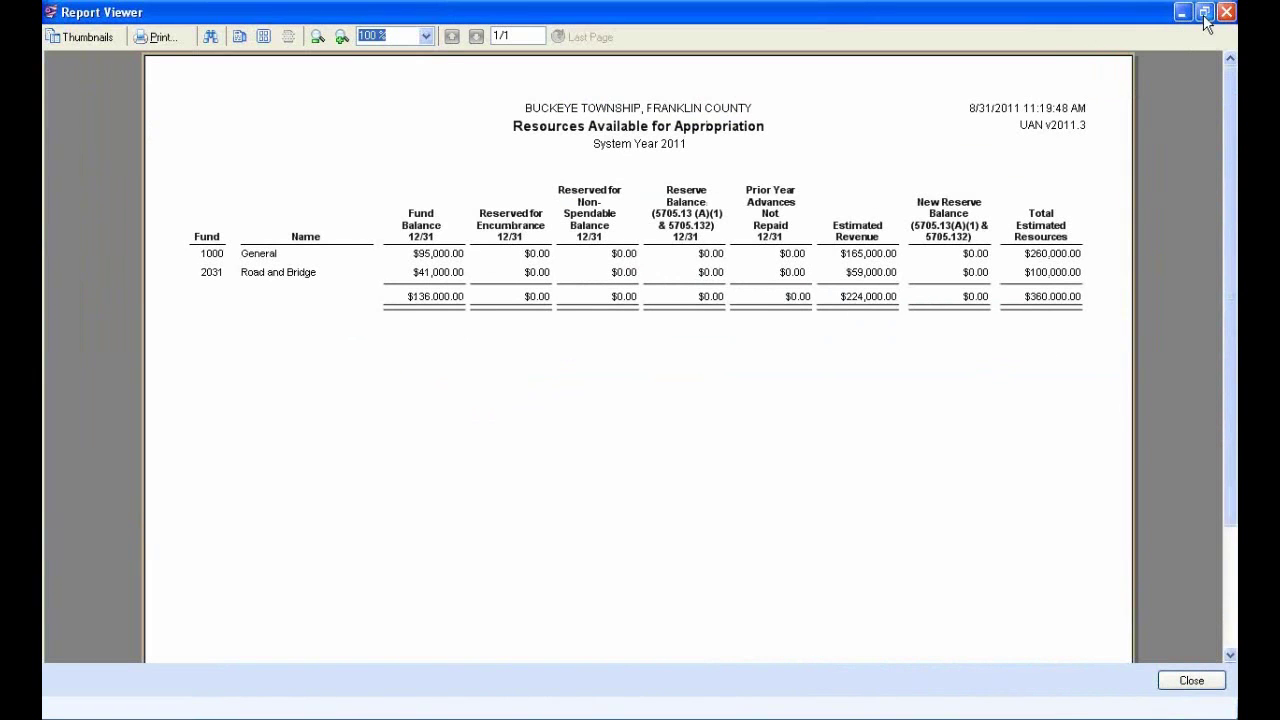
pyautogui.click(339, 40)
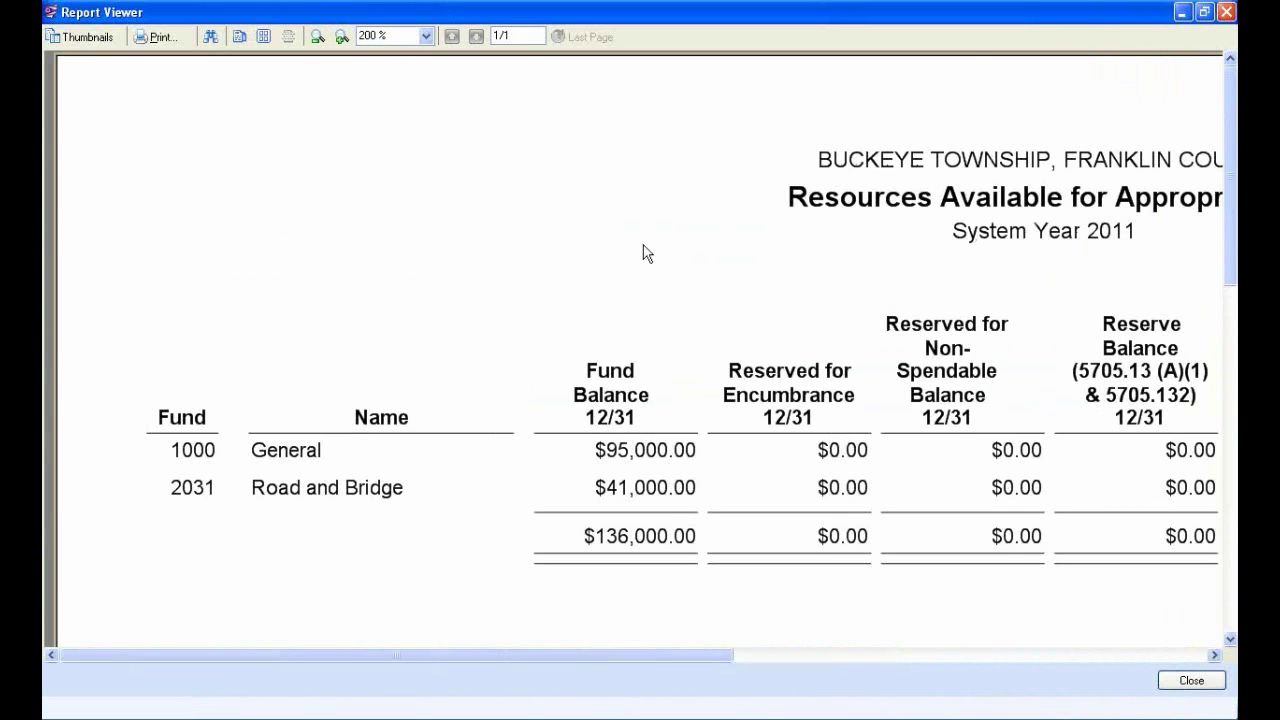
pyautogui.click(316, 40)
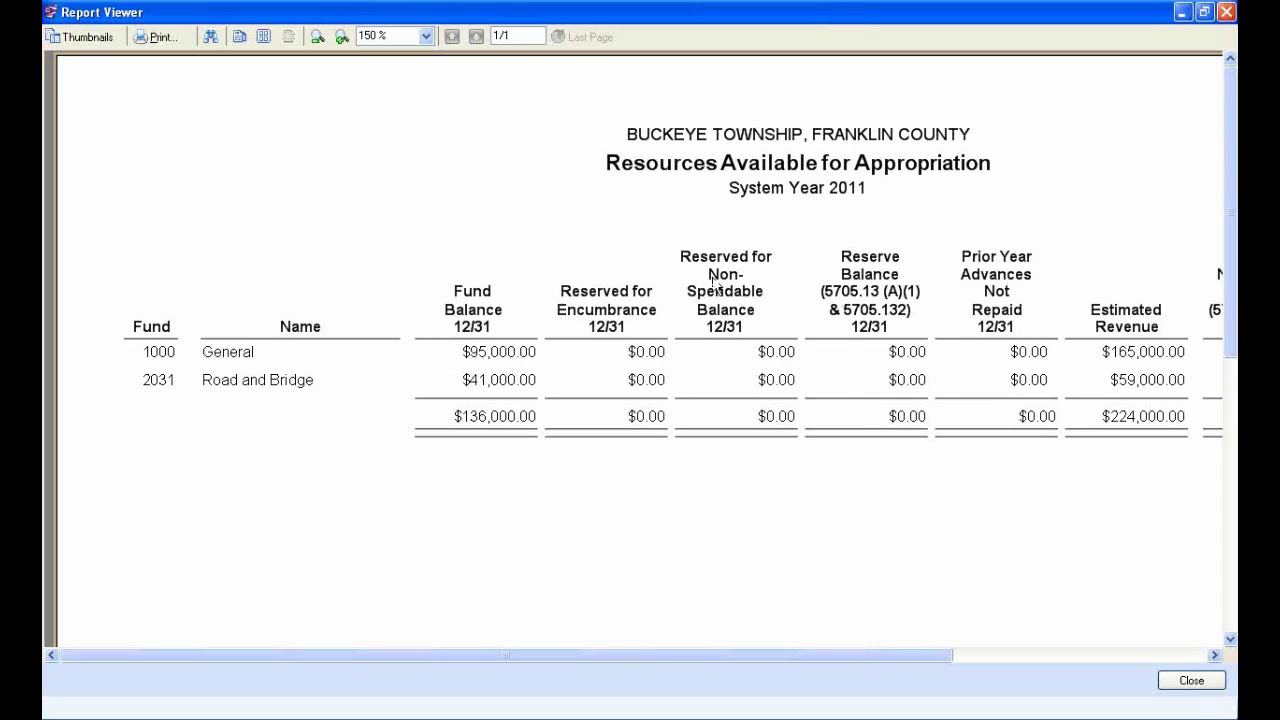
pyautogui.moveTo(1120, 523); pyautogui.dragTo(802, 502)
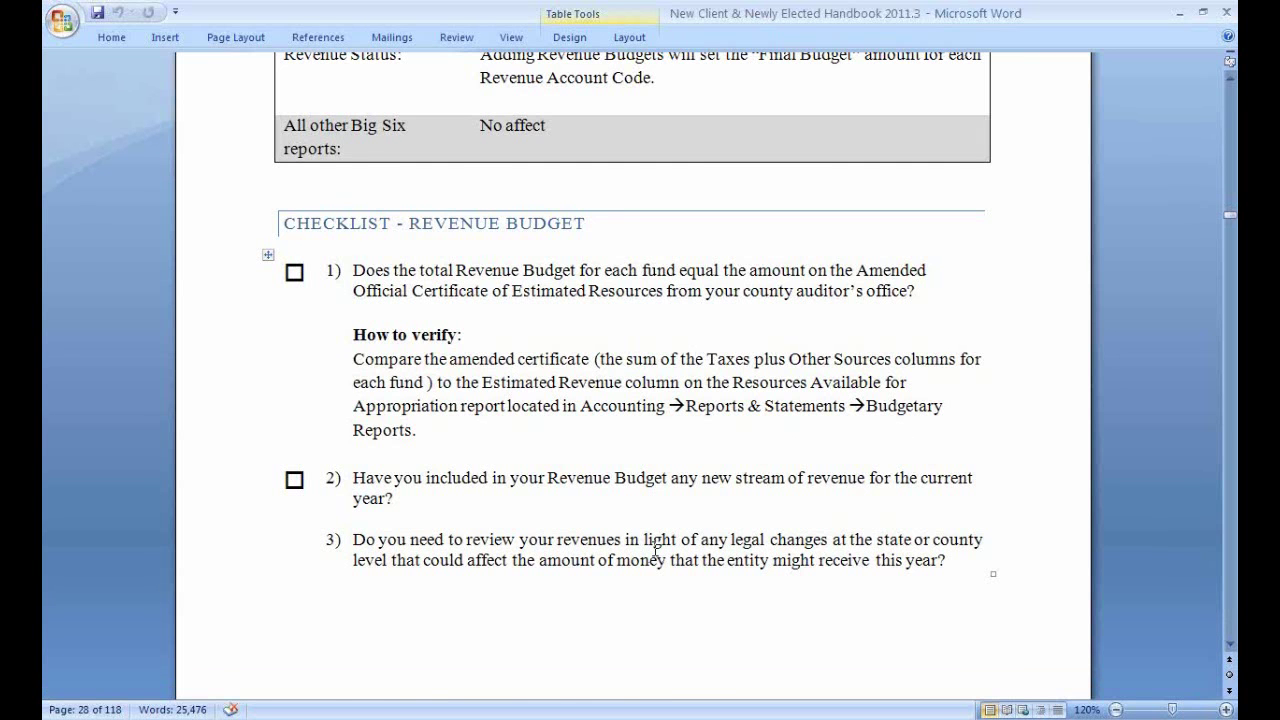
# Step: Switch to the handbook's sample certificate, highlight the General Fund's Taxes and Other Sources amounts, and compare them with the report
pyautogui.scroll(15, 644, 541)
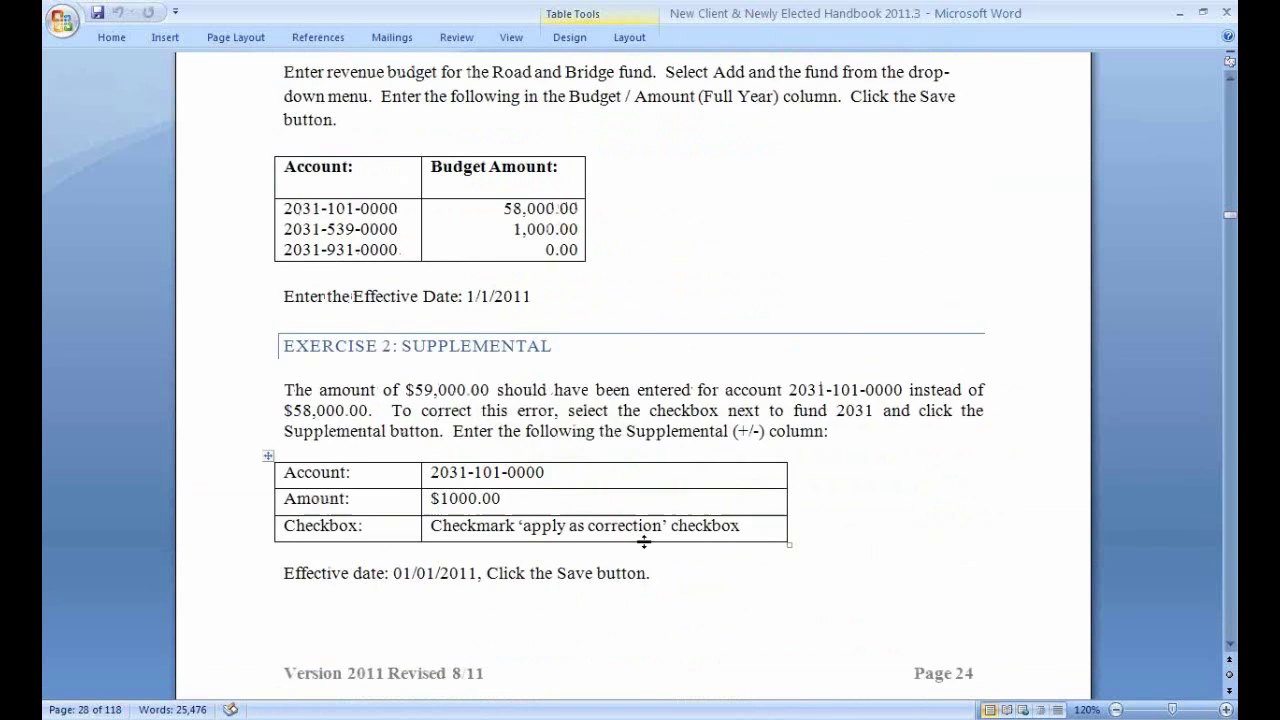
pyautogui.scroll(6, 644, 541)
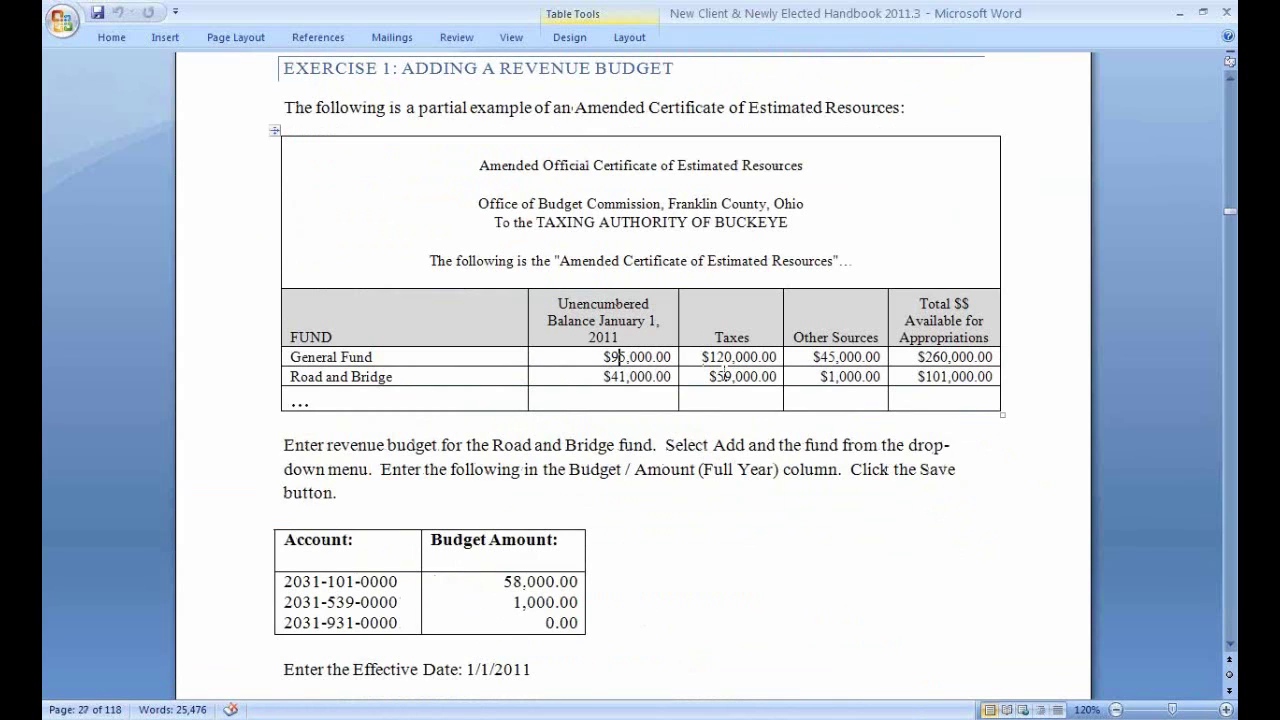
pyautogui.press('alt')
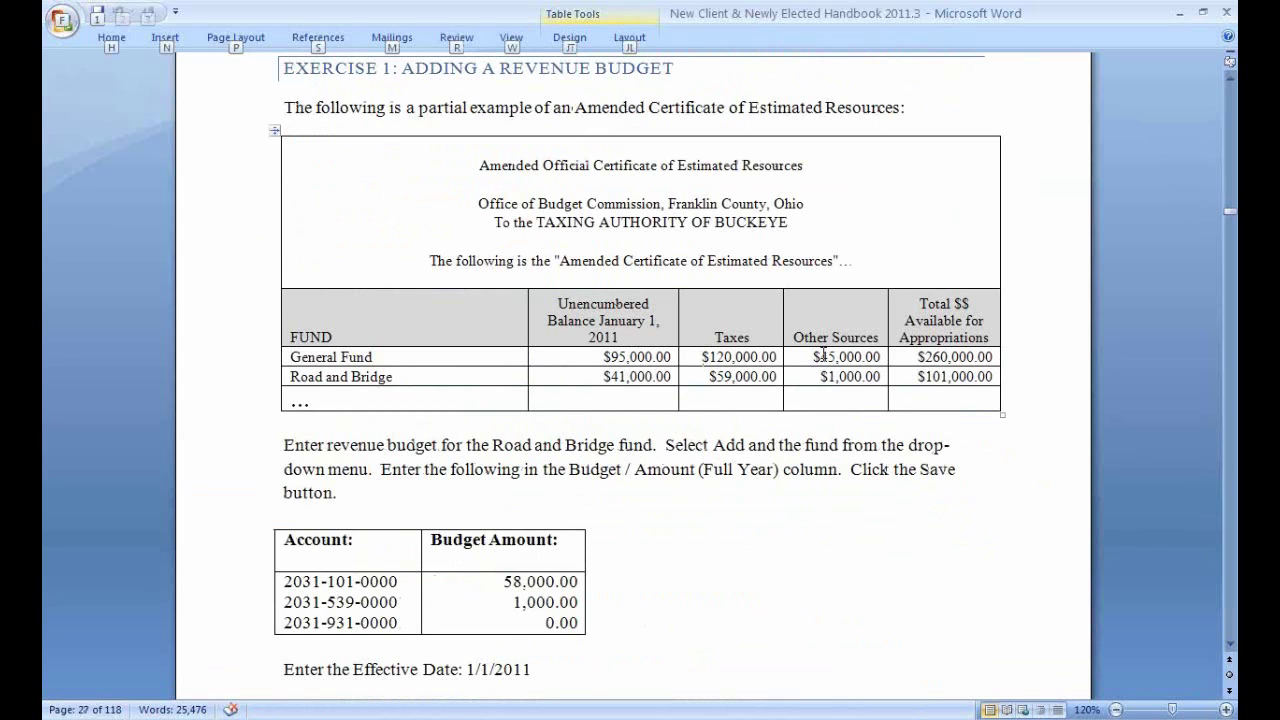
pyautogui.moveTo(716, 358); pyautogui.dragTo(850, 360)
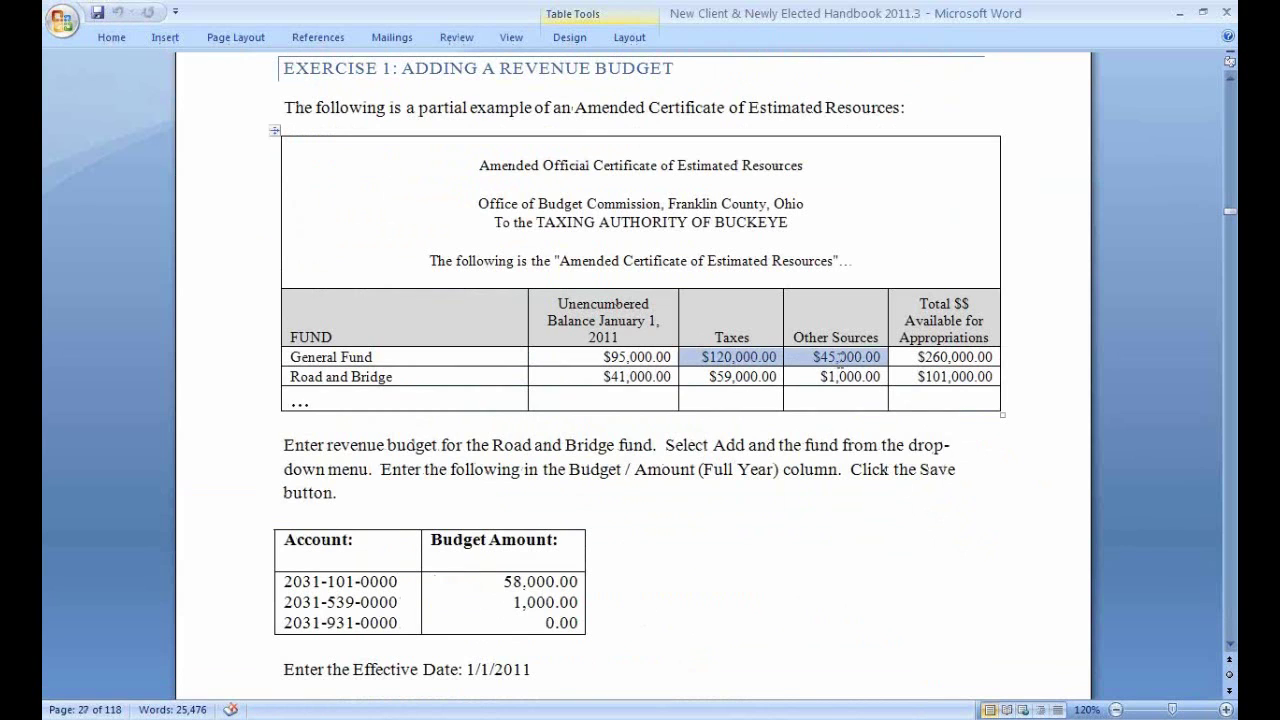
pyautogui.hotkey('alt', 'Tab')
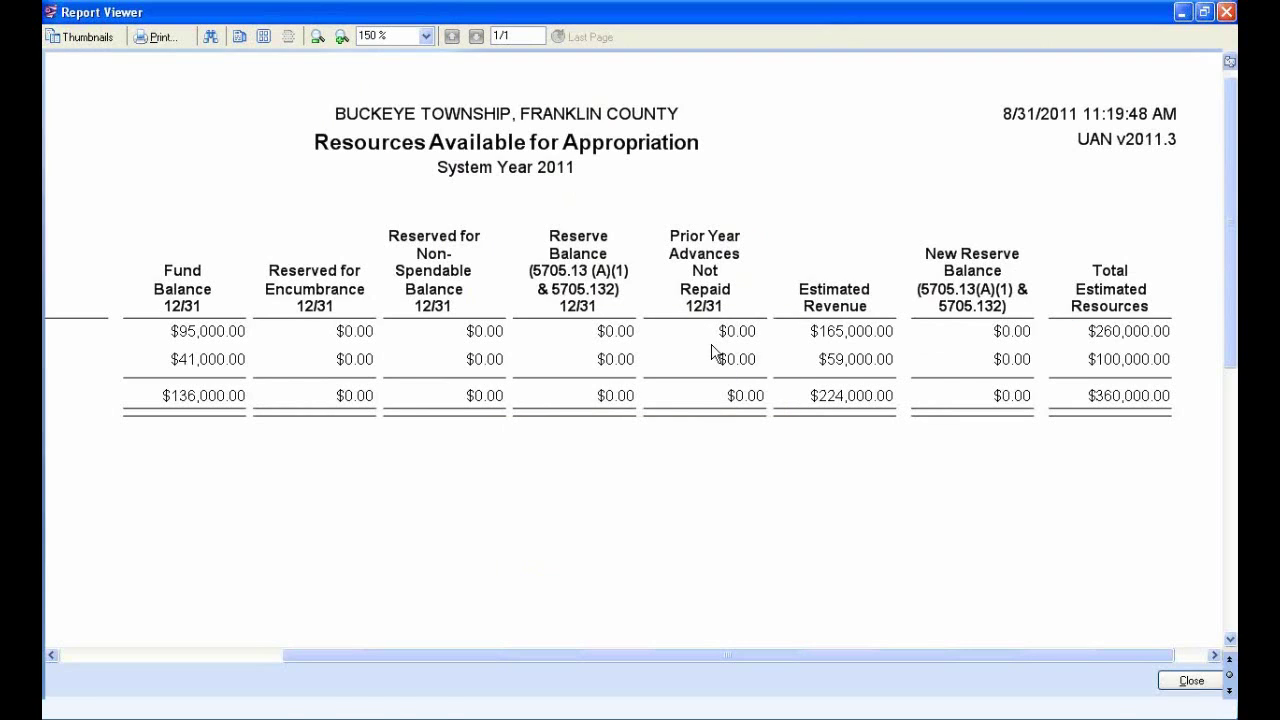
pyautogui.click(1190, 680)
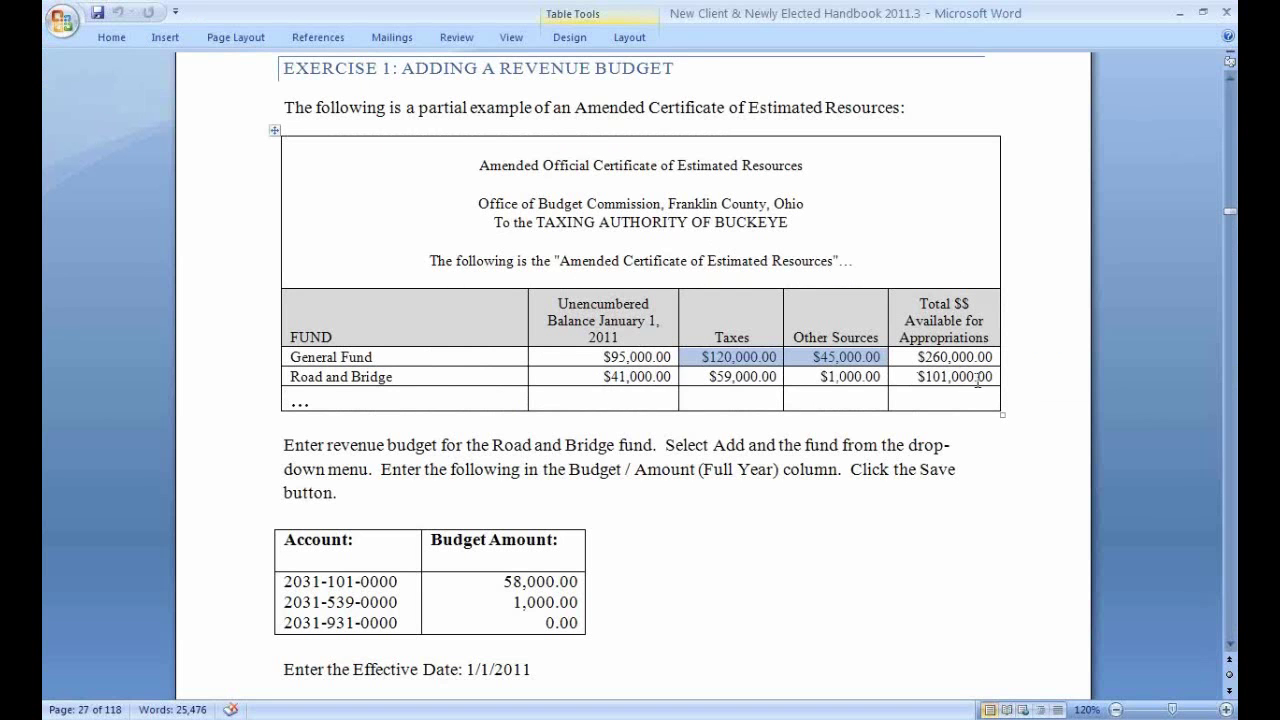
# Step: Compare the Road and Bridge row of the handbook's sample certificate with the Total Estimated Resources in the Resources Available for Appropriation report
pyautogui.click(910, 378)
pyautogui.moveTo(919, 376); pyautogui.dragTo(948, 385)
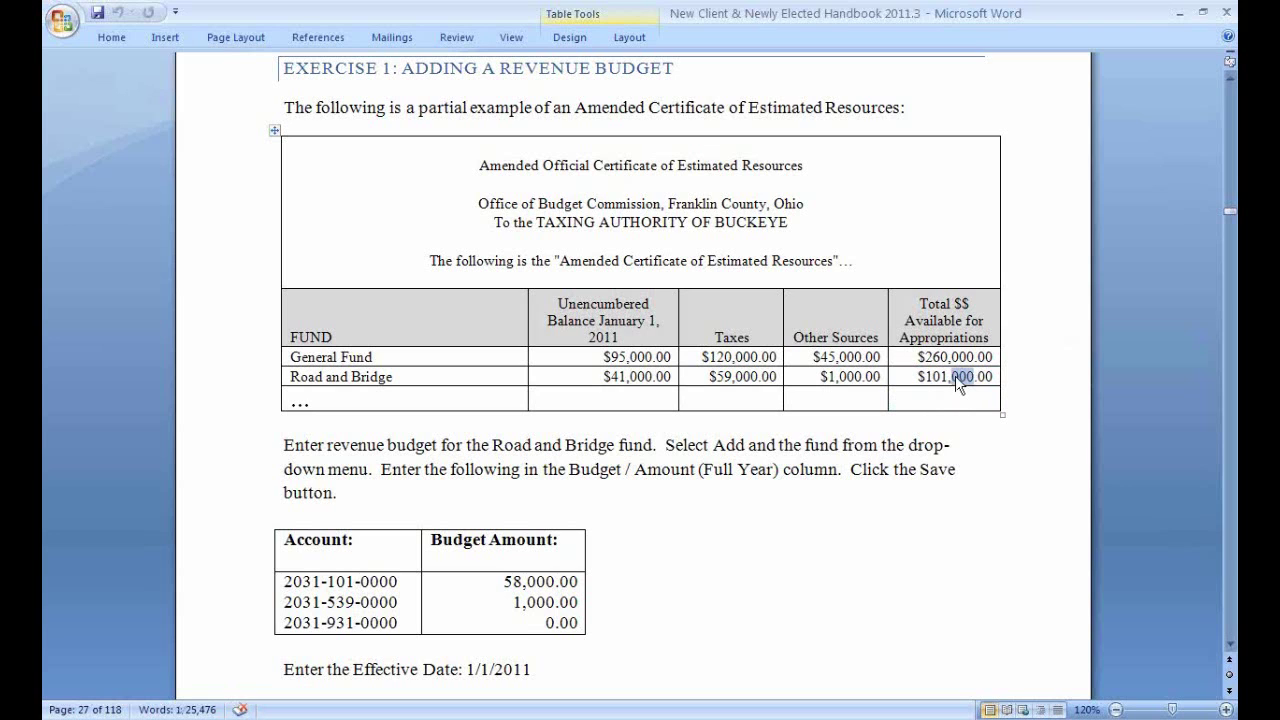
pyautogui.hotkey('alt', 'Tab')
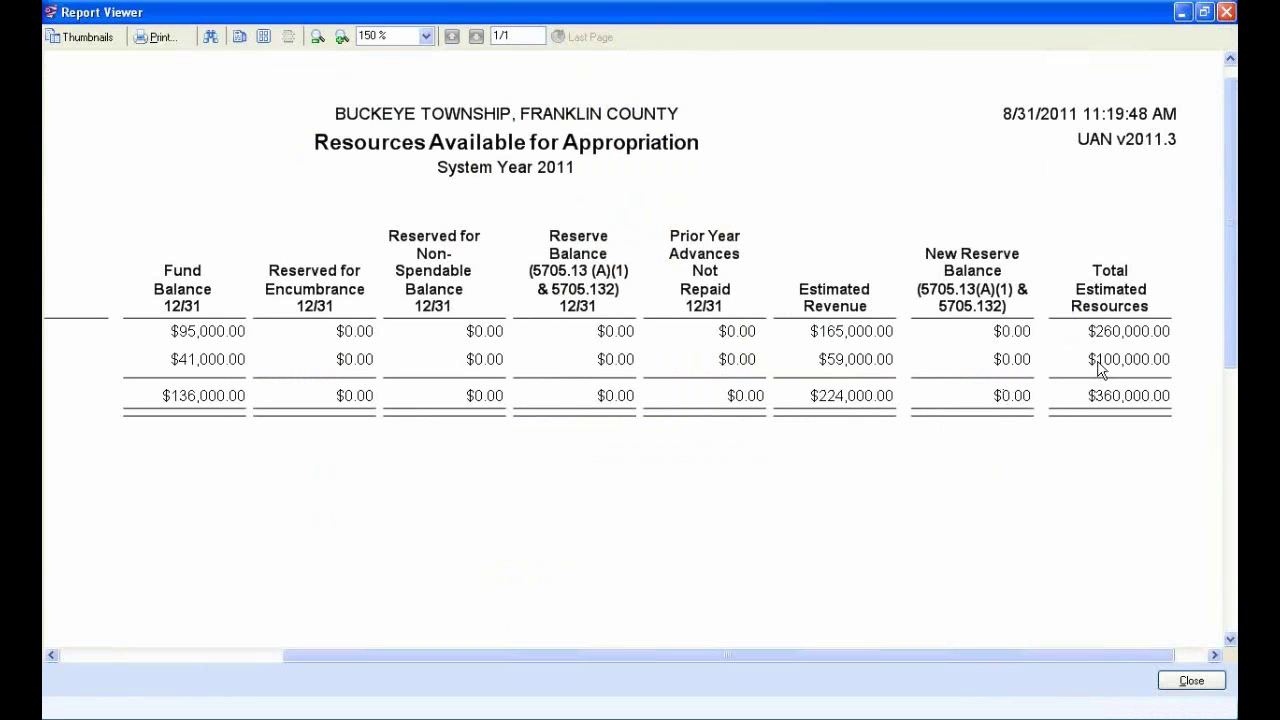
pyautogui.hscroll(3, 1100, 365)
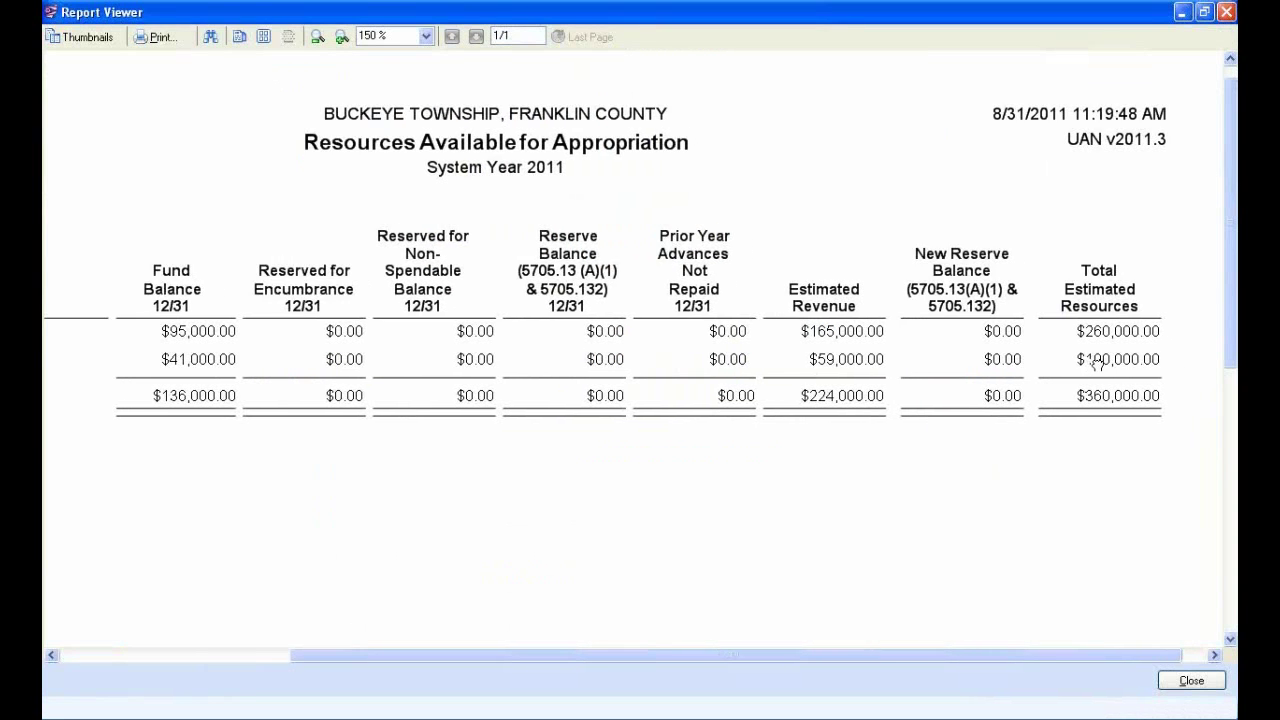
pyautogui.hscroll(1, 1097, 365)
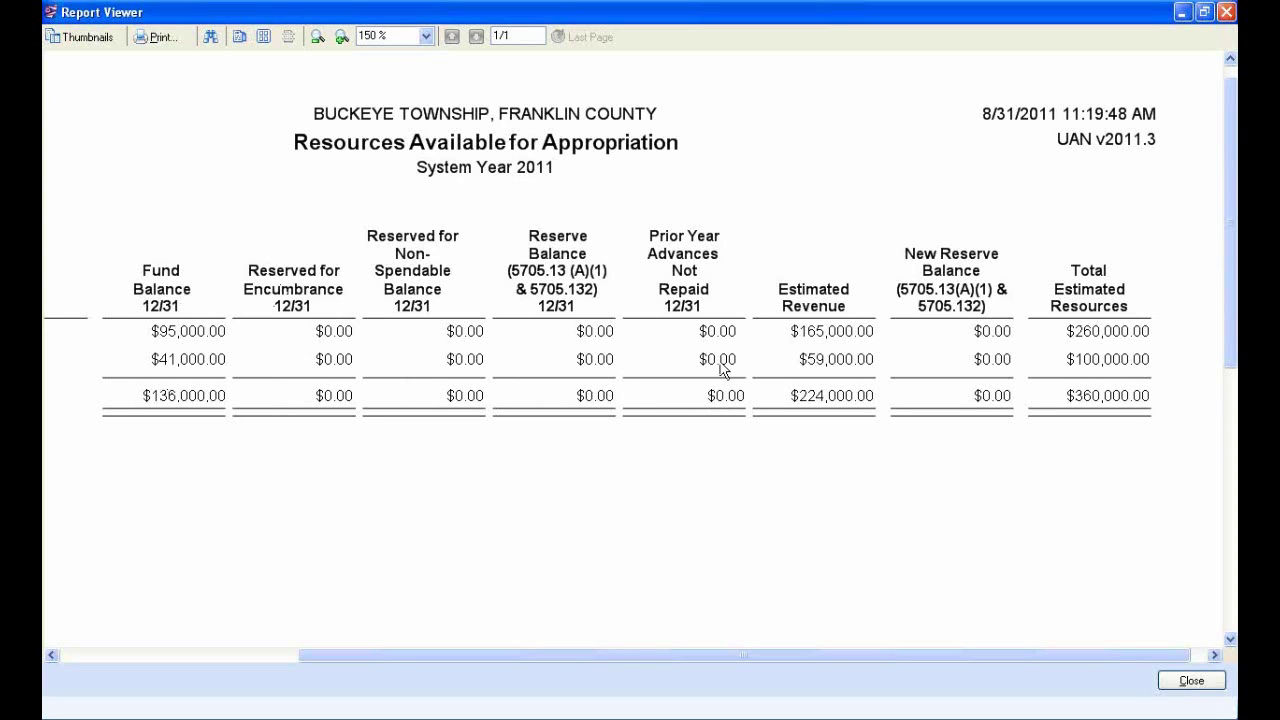
pyautogui.hotkey('alt', 'Tab')
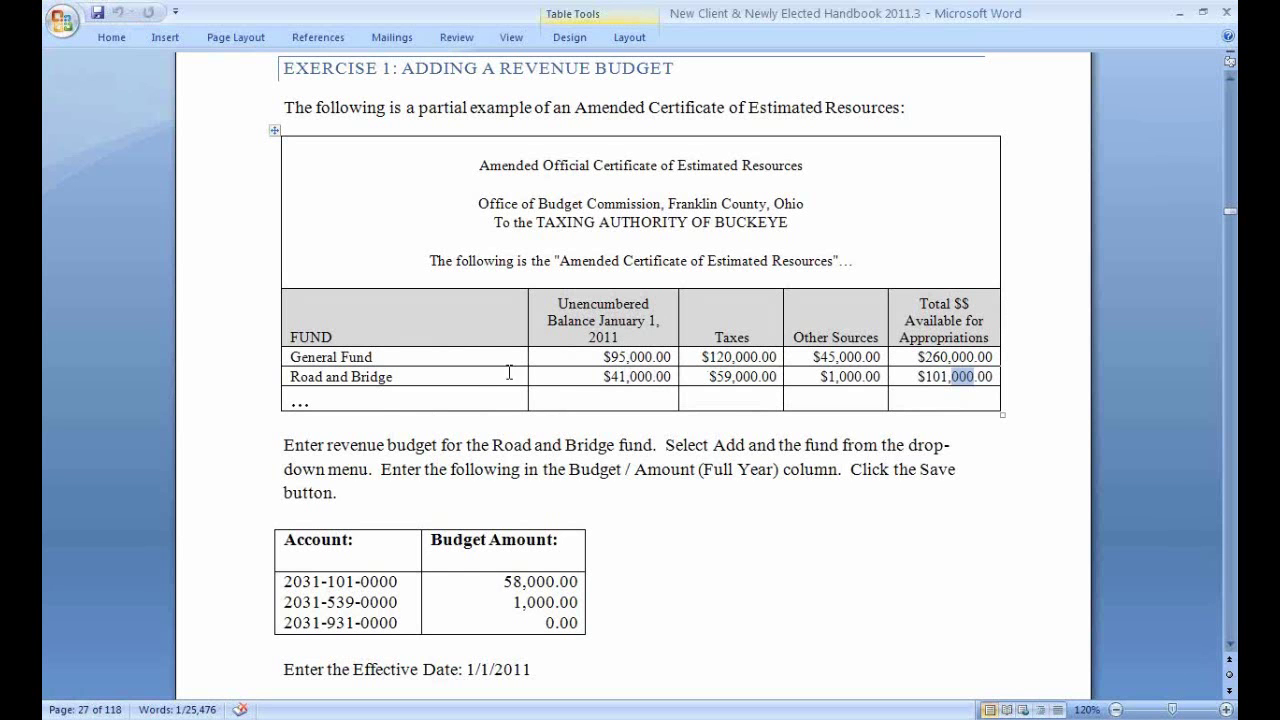
pyautogui.click(618, 376)
pyautogui.hotkey('alt', 'Tab')
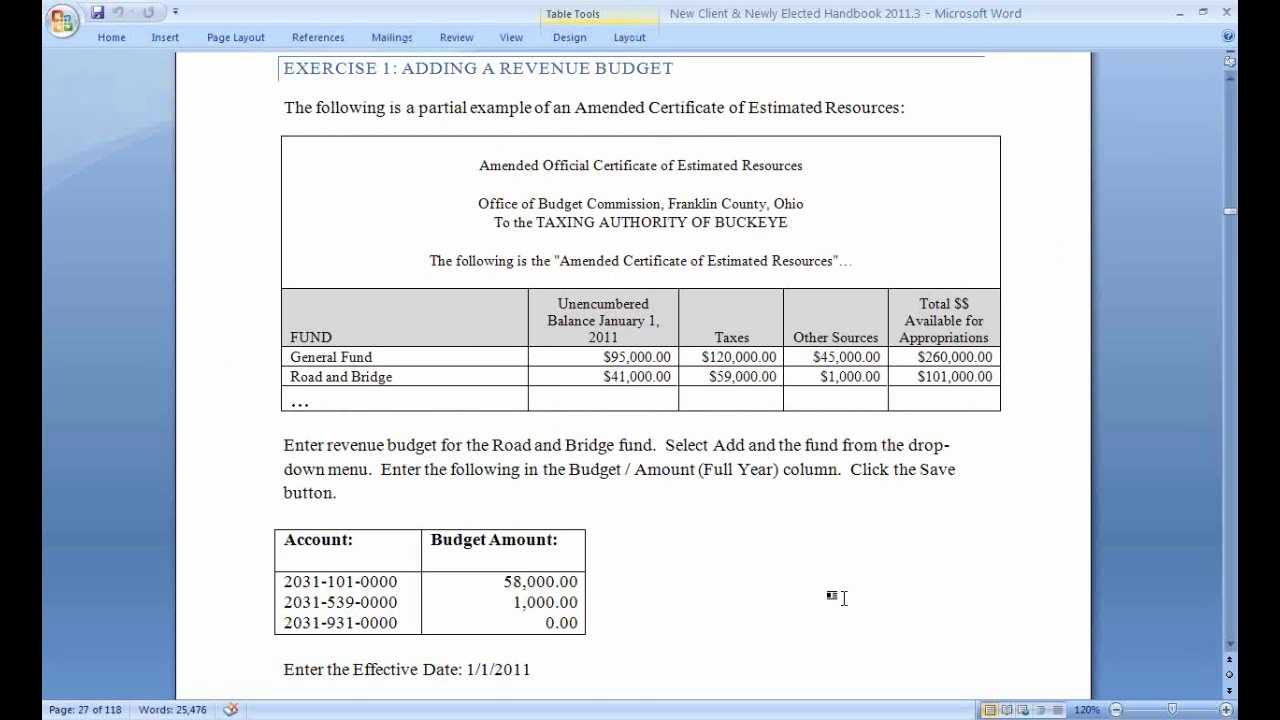
# Step: Read the handbook section on how the revenue budget affects the Big Six reports, highlighting Revenue Status, and return to the exercises
pyautogui.scroll(-15, 843, 598)
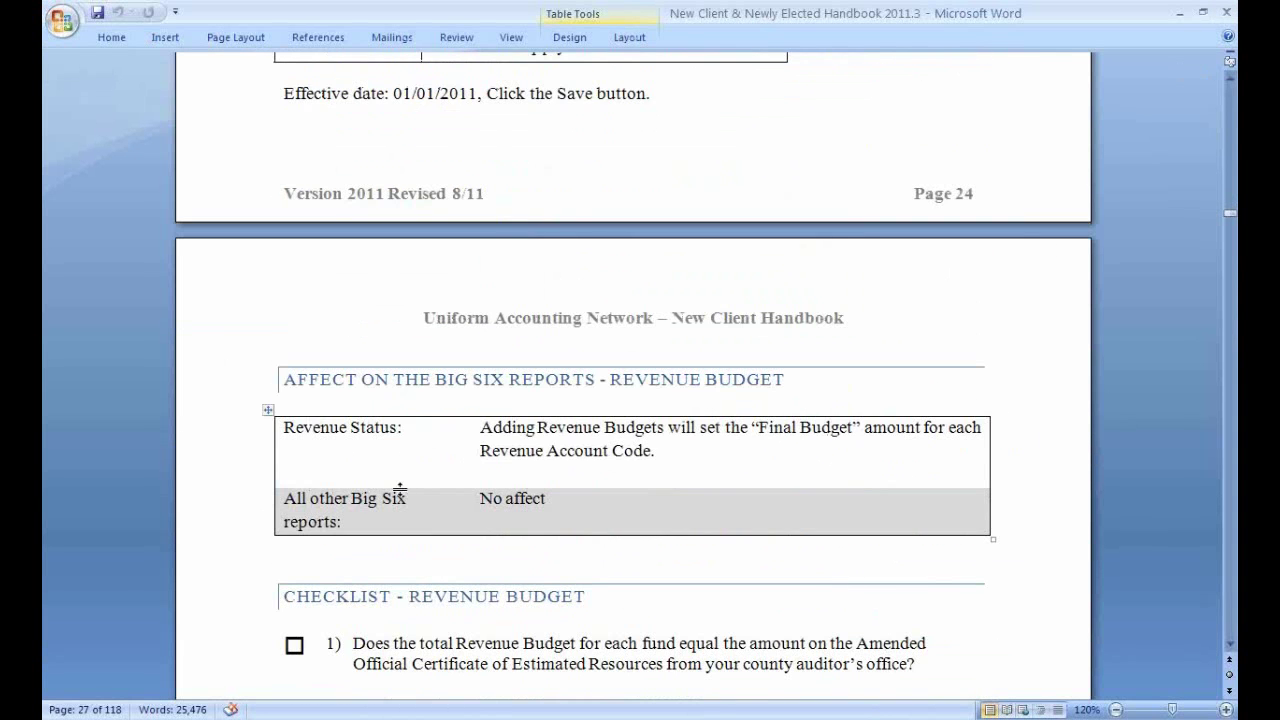
pyautogui.moveTo(285, 428); pyautogui.dragTo(397, 428)
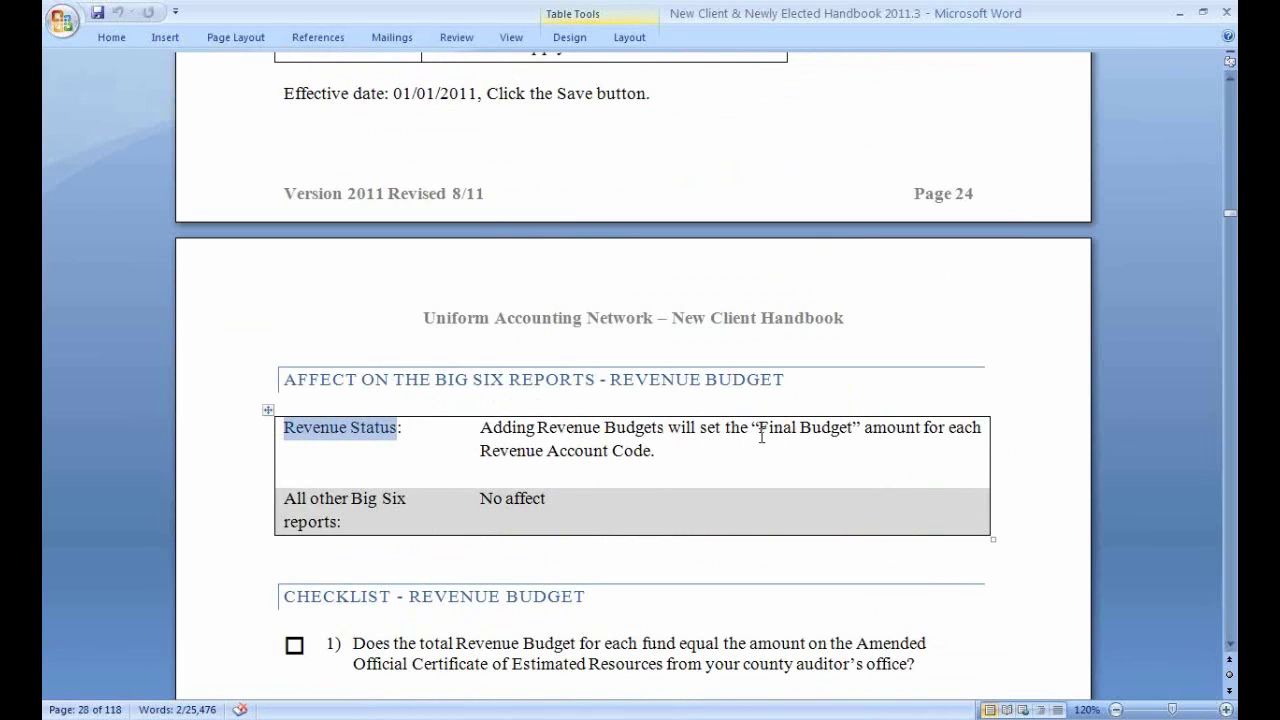
pyautogui.click(815, 428)
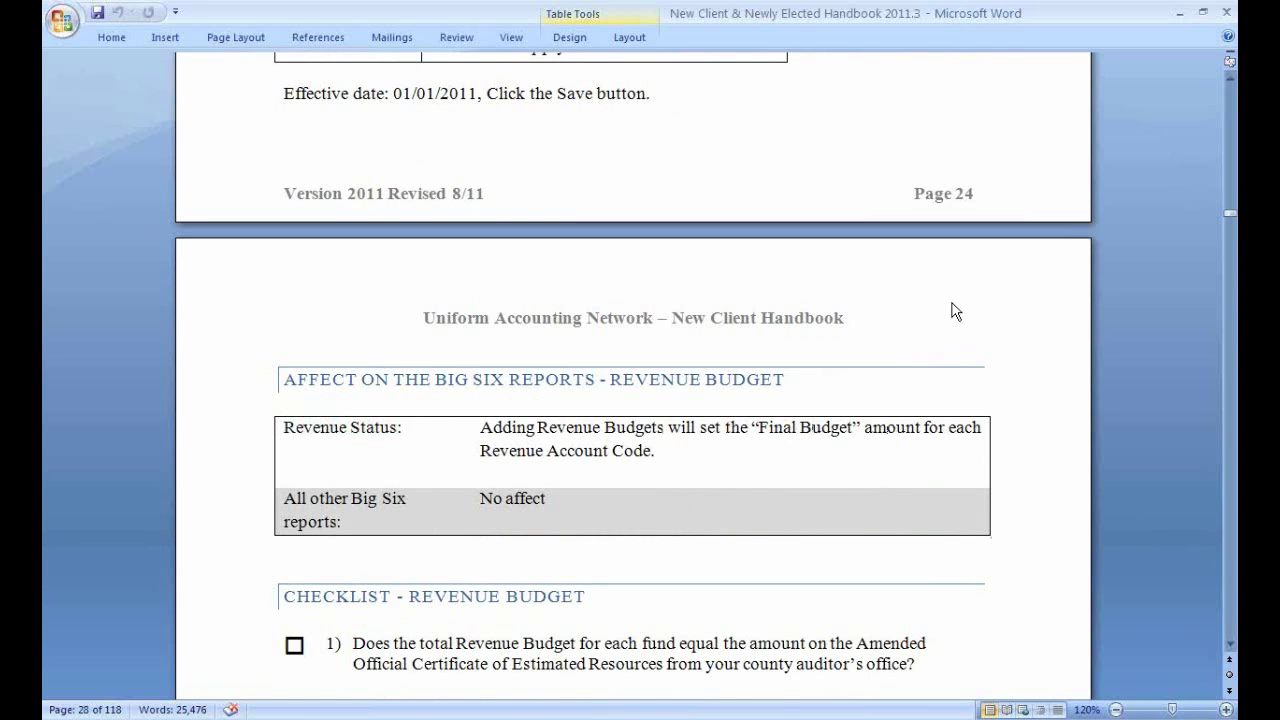
pyautogui.scroll(10, 955, 312)
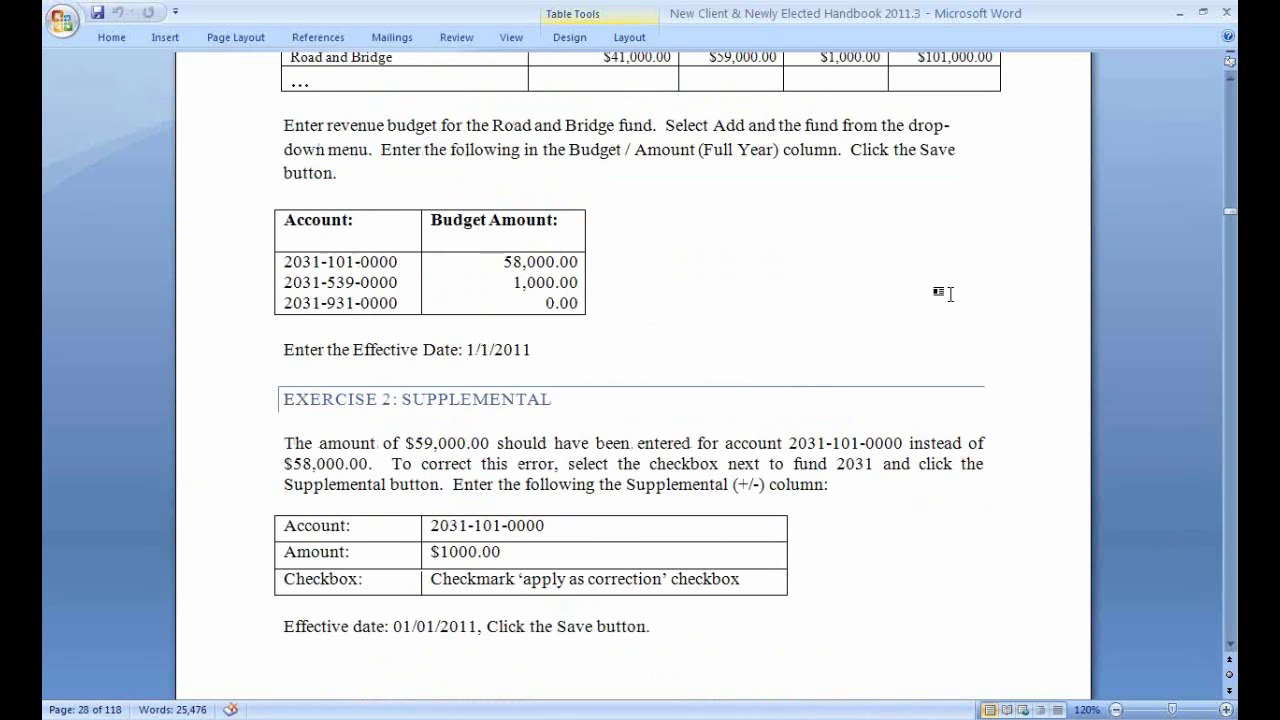
pyautogui.scroll(4, 950, 293)
# Step: Switch to Uniform Accounting Network, close Budgetary Reports, and open Revenue Reports
pyautogui.hotkey('alt', 'Tab')
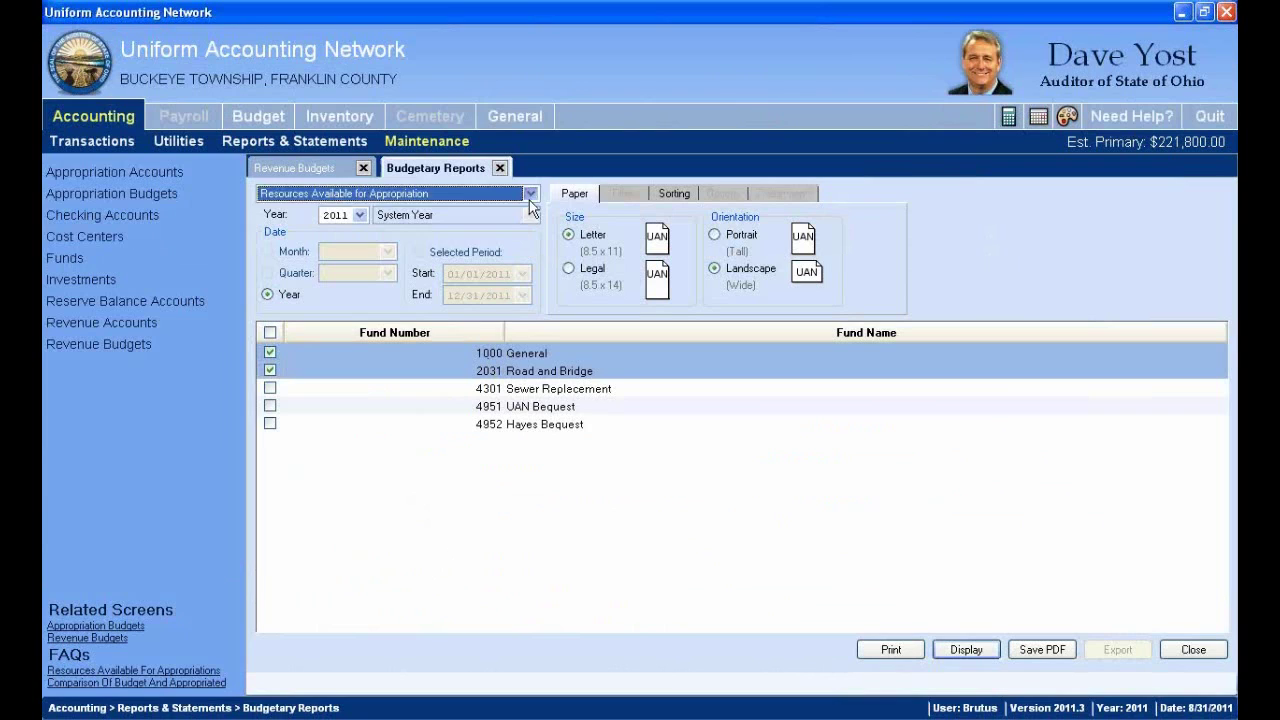
pyautogui.click(530, 193)
pyautogui.click(512, 193)
pyautogui.click(503, 168)
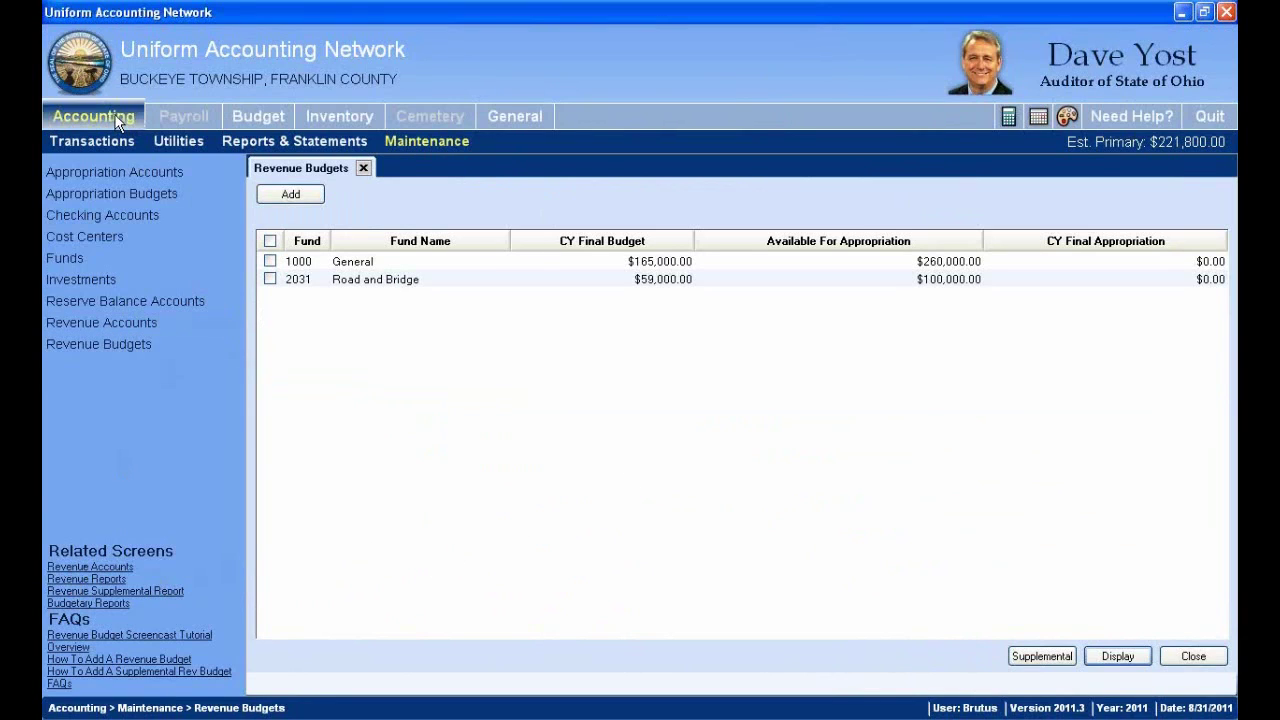
pyautogui.click(270, 148)
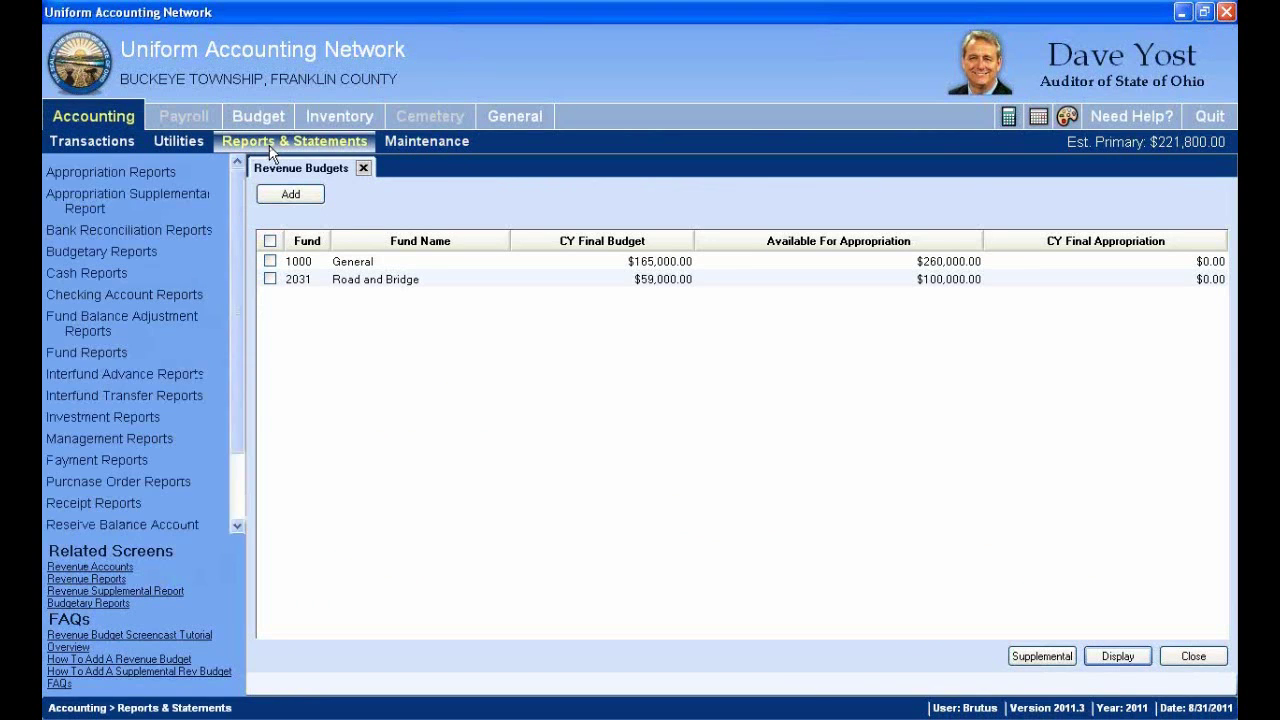
pyautogui.moveTo(238, 323)
pyautogui.mouseDown()
pyautogui.moveTo(245, 372)
pyautogui.moveTo(144, 428)
pyautogui.mouseUp()
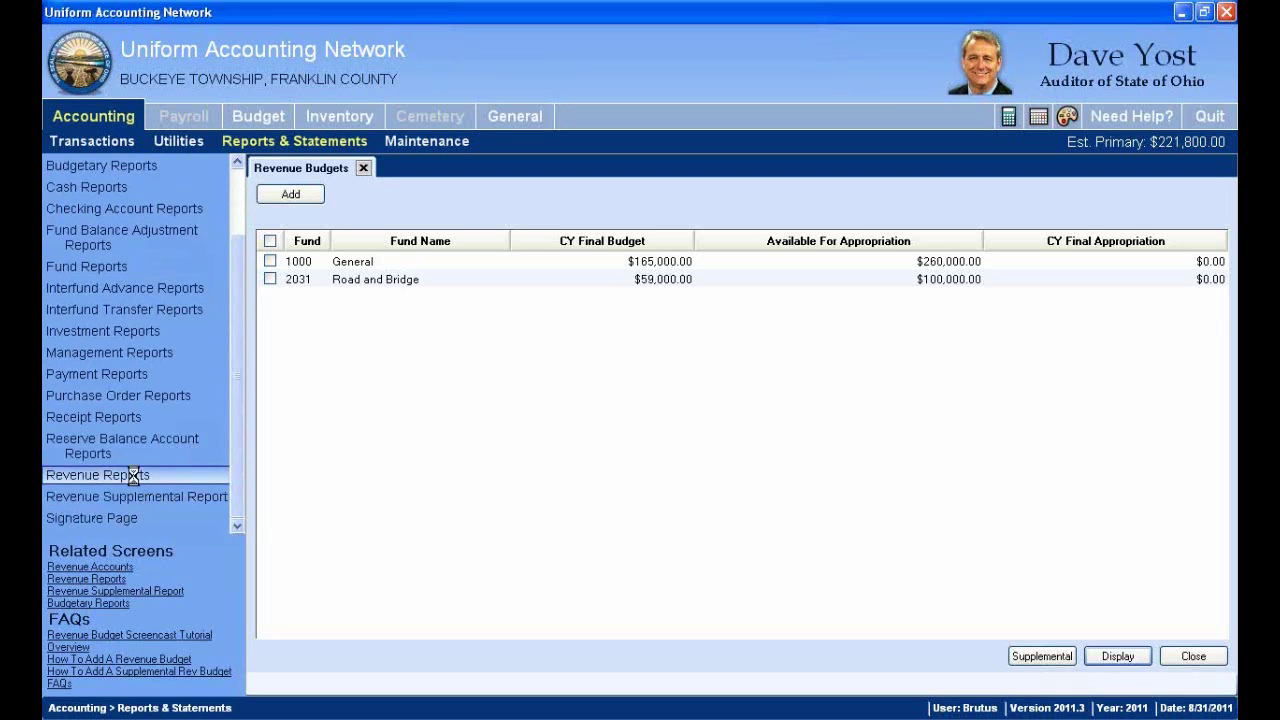
pyautogui.click(134, 475)
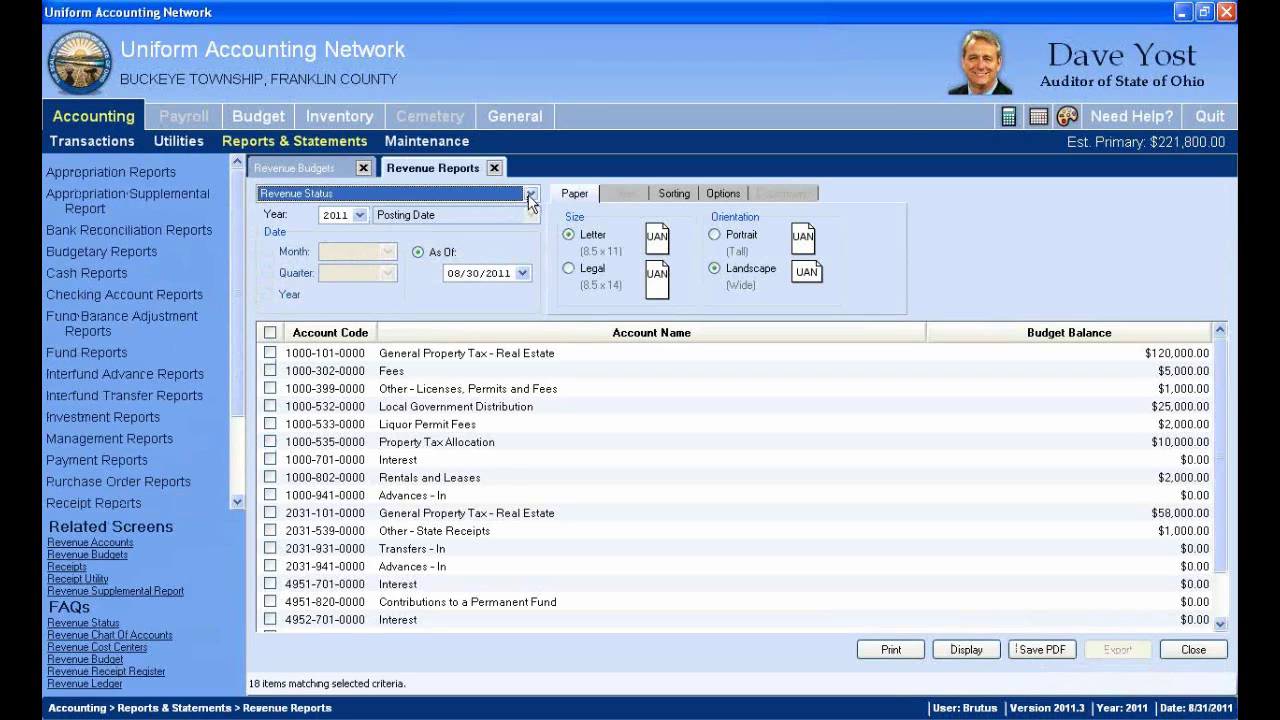
# Step: Display the 2011 Revenue Status report as of 01/31/2011 for all General and Road and Bridge fund accounts
pyautogui.click(530, 194)
pyautogui.click(530, 194)
pyautogui.click(270, 566)
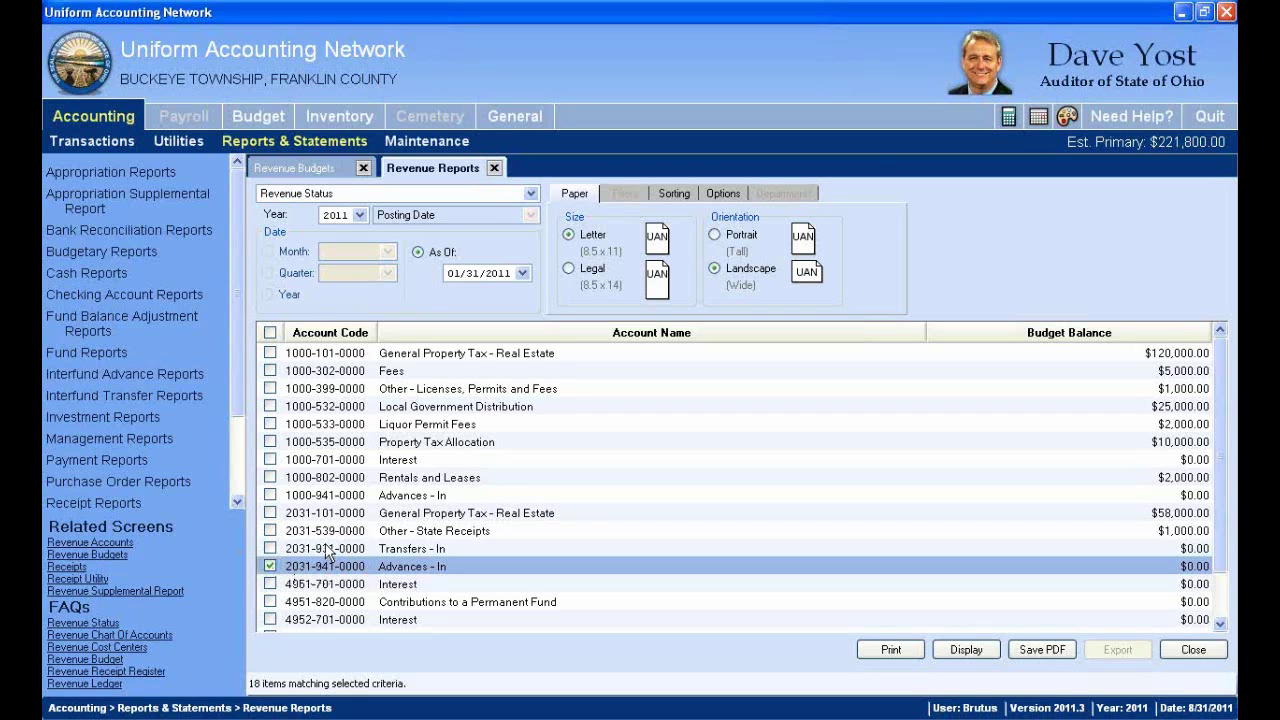
pyautogui.hotkey('shift', 'Home')
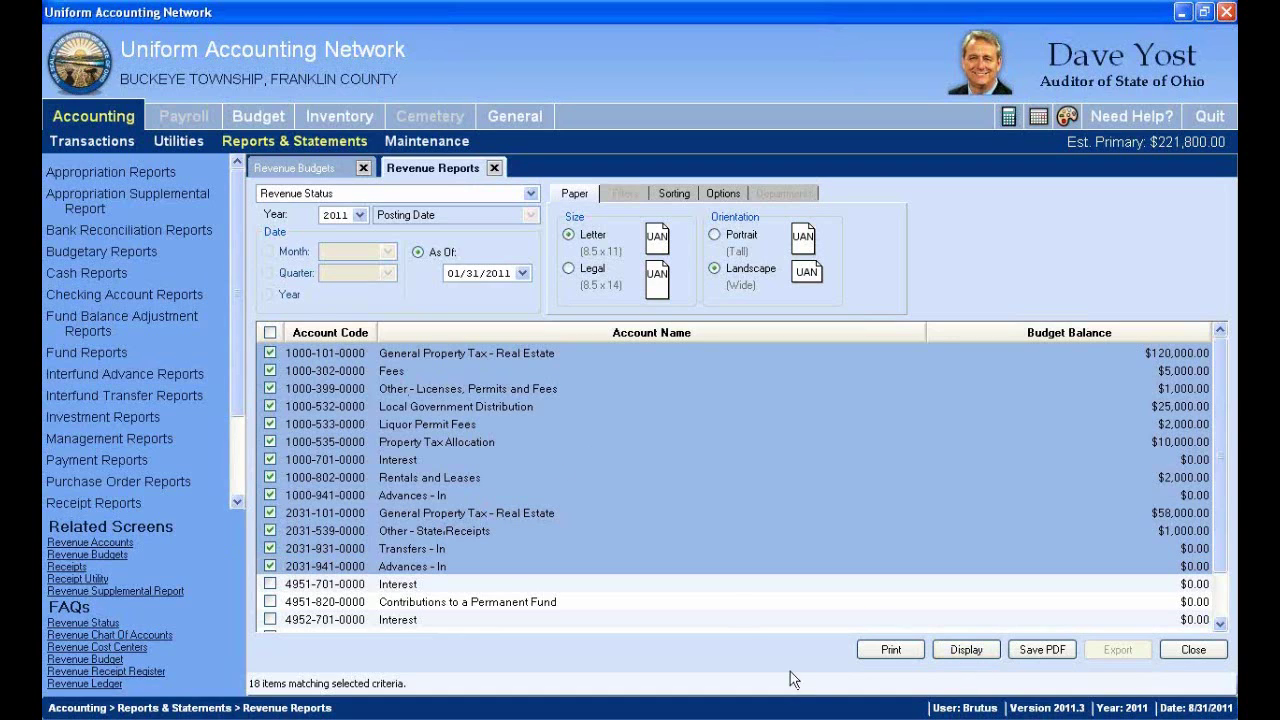
pyautogui.click(968, 650)
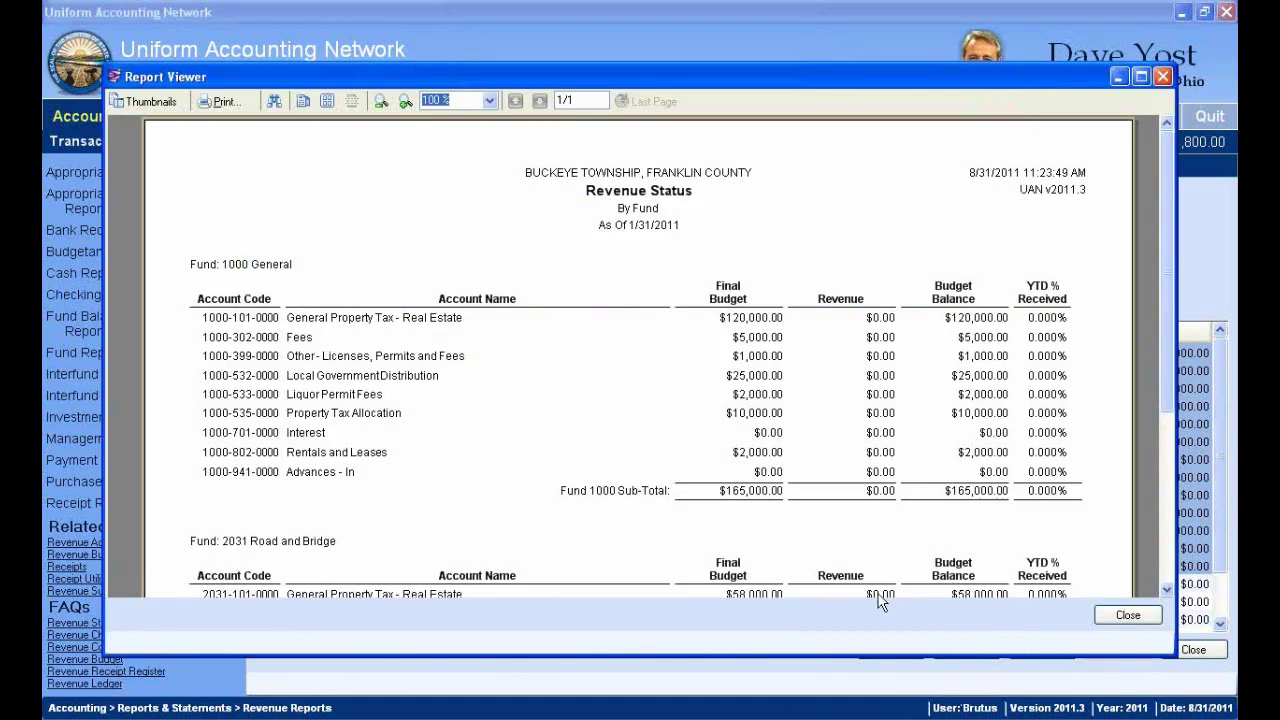
# Step: Maximize the Revenue Status report, enlarge it to 150 %, and examine the final budget and subtotals of both funds
pyautogui.doubleClick(1039, 75)
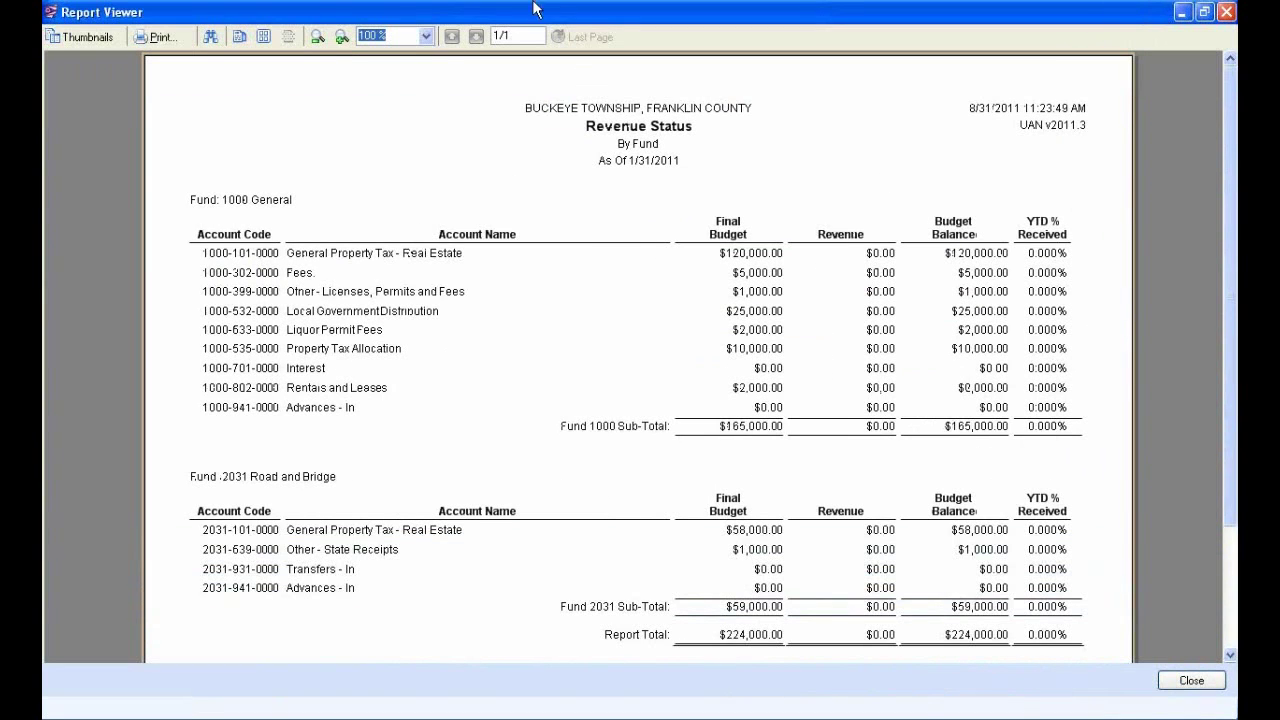
pyautogui.click(342, 38)
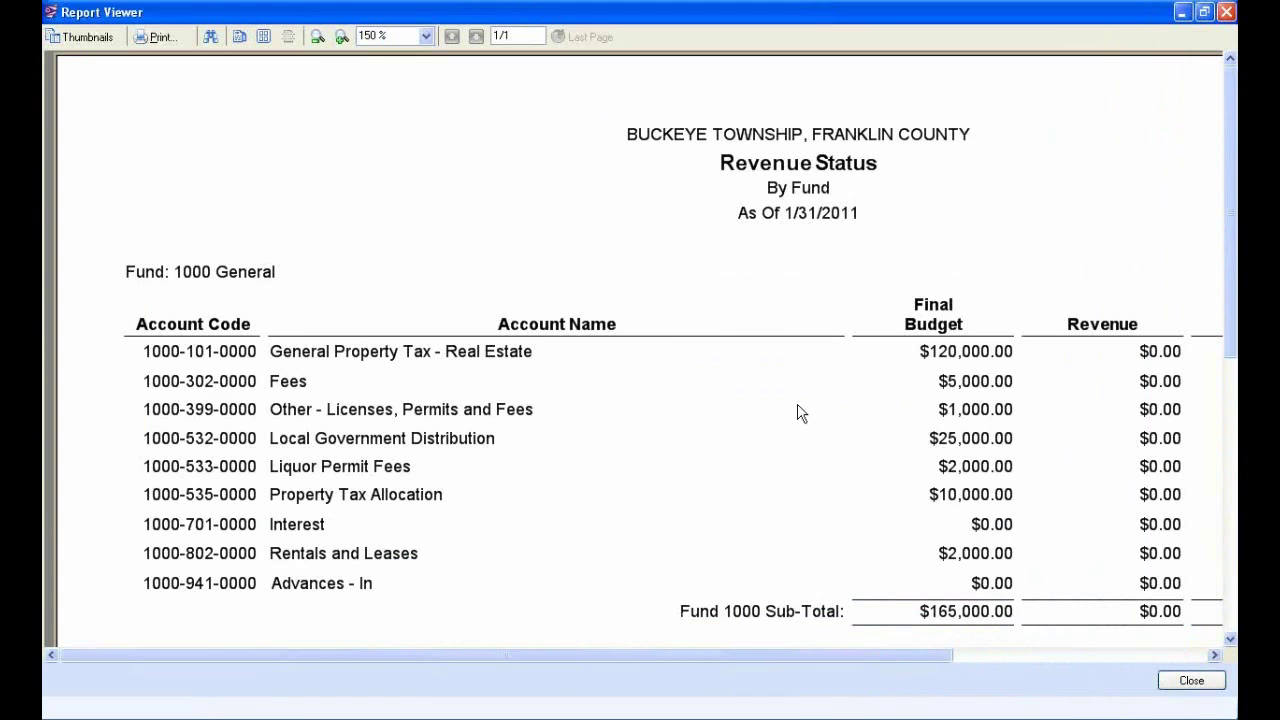
pyautogui.moveTo(743, 469); pyautogui.dragTo(423, 349)
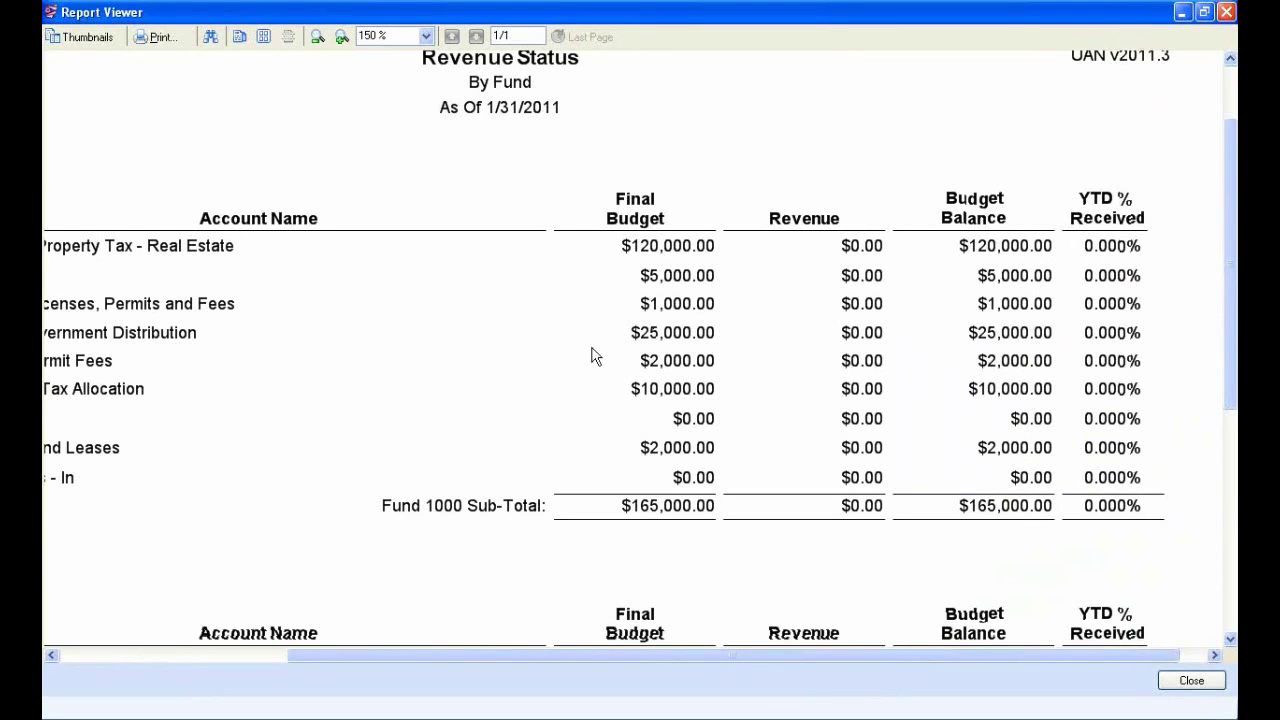
pyautogui.moveTo(557, 349); pyautogui.dragTo(625, 341)
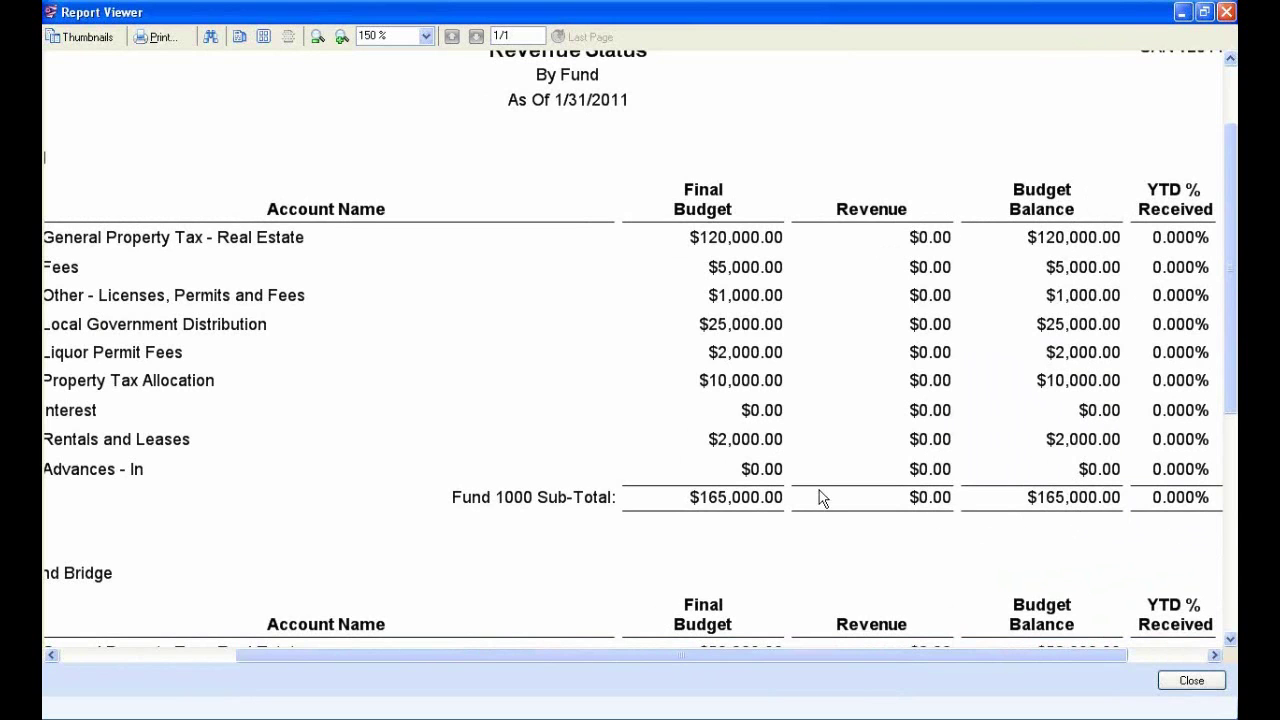
pyautogui.moveTo(560, 420); pyautogui.dragTo(557, 249)
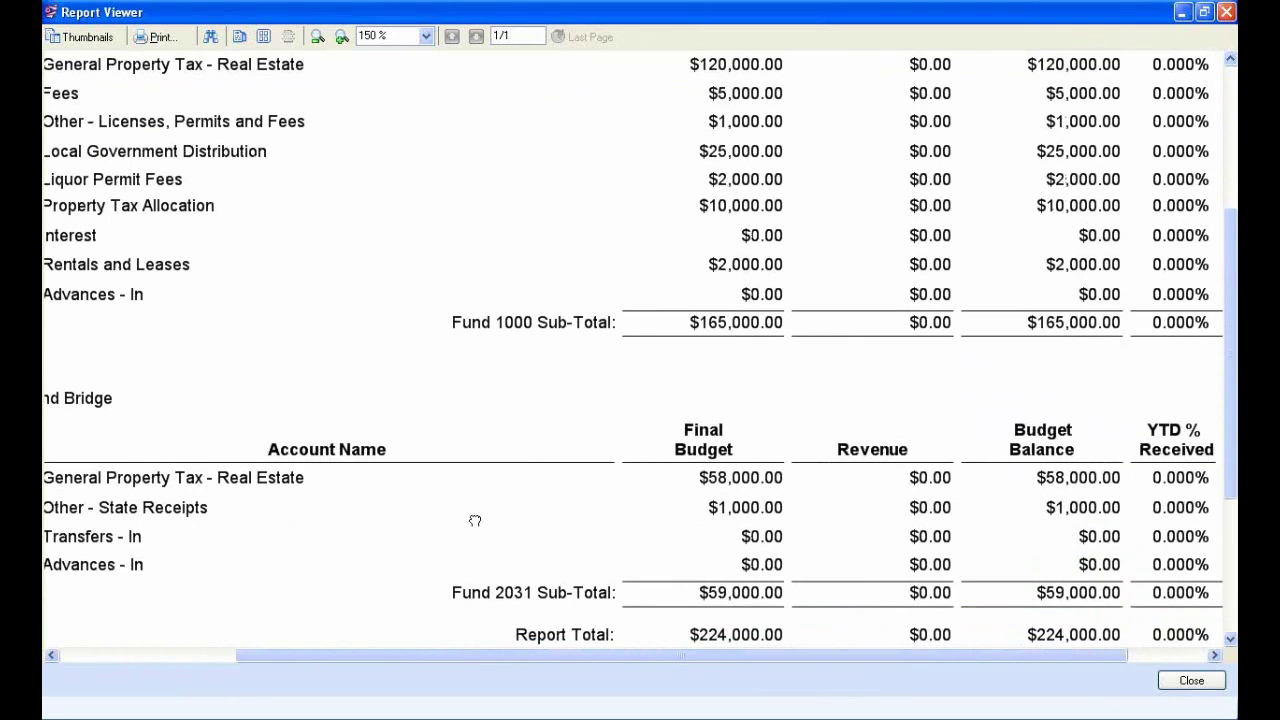
pyautogui.moveTo(474, 517); pyautogui.dragTo(421, 321)
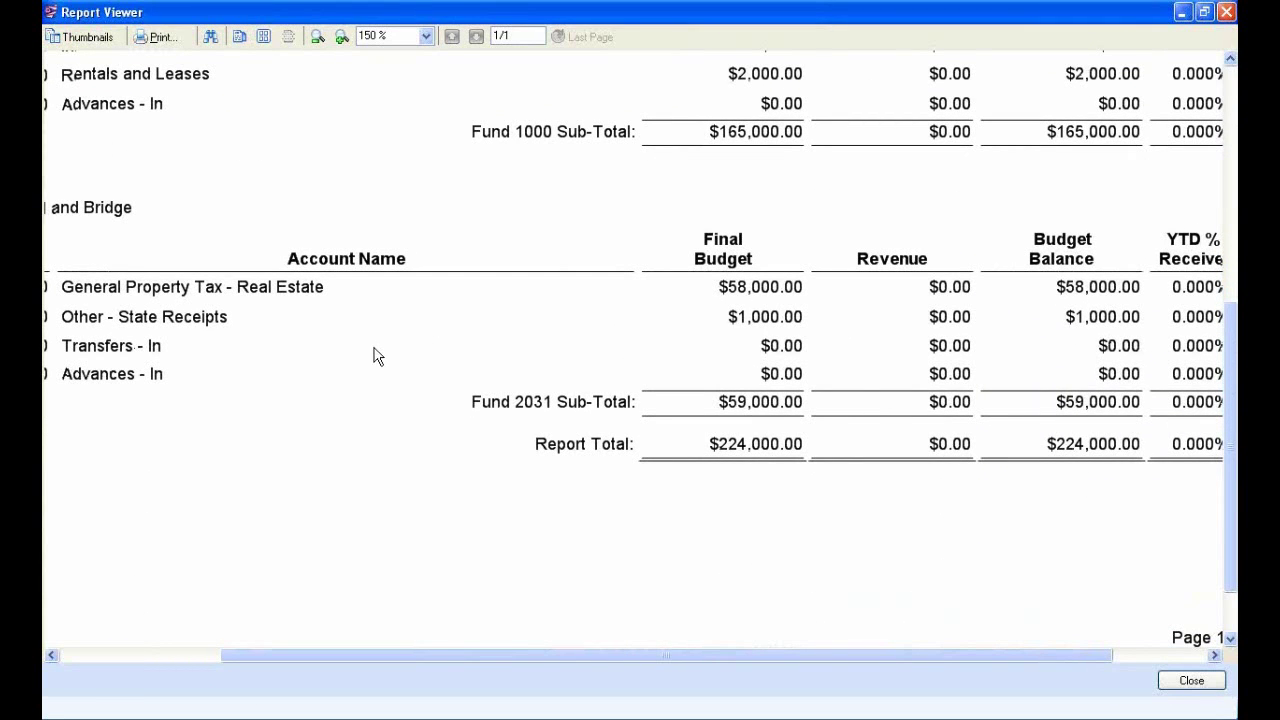
pyautogui.moveTo(372, 356); pyautogui.dragTo(520, 343)
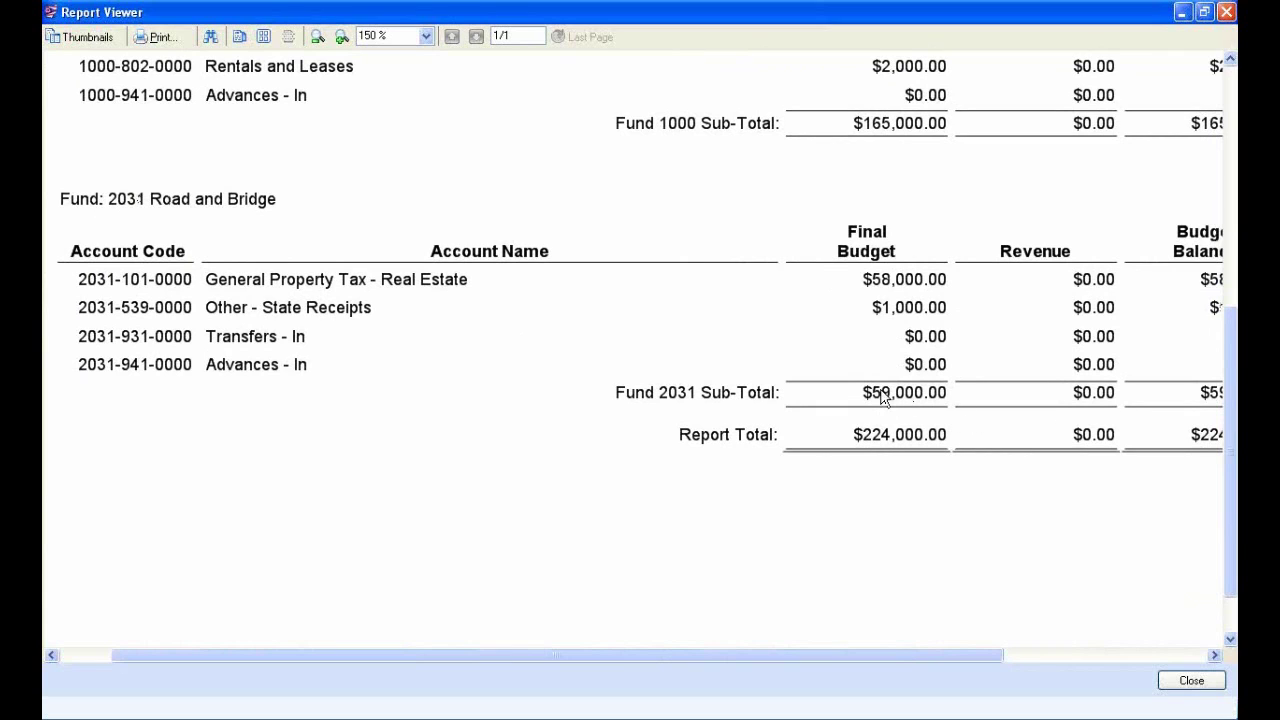
pyautogui.hscroll(-1, 870, 392)
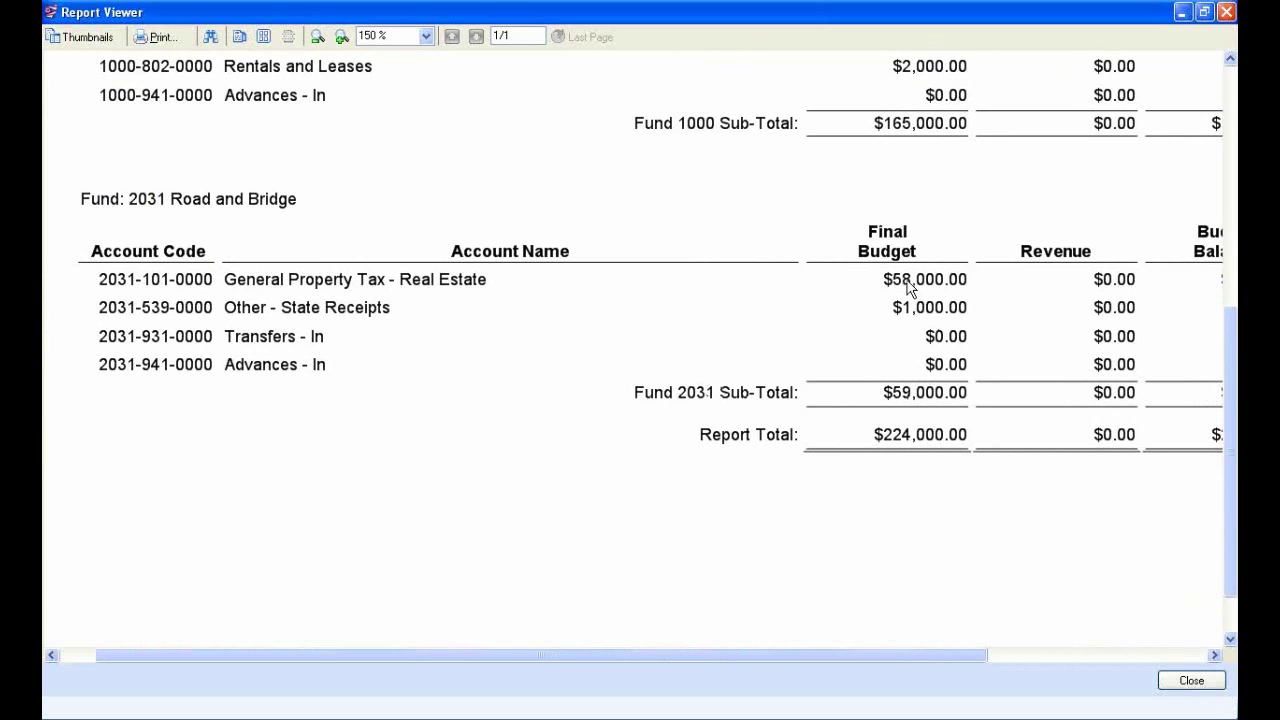
# Step: Compare the certificate's Road and Bridge Taxes and Other Sources amounts with the Revenue Status report, and close the report and Revenue Reports
pyautogui.hotkey('alt', 'F4')
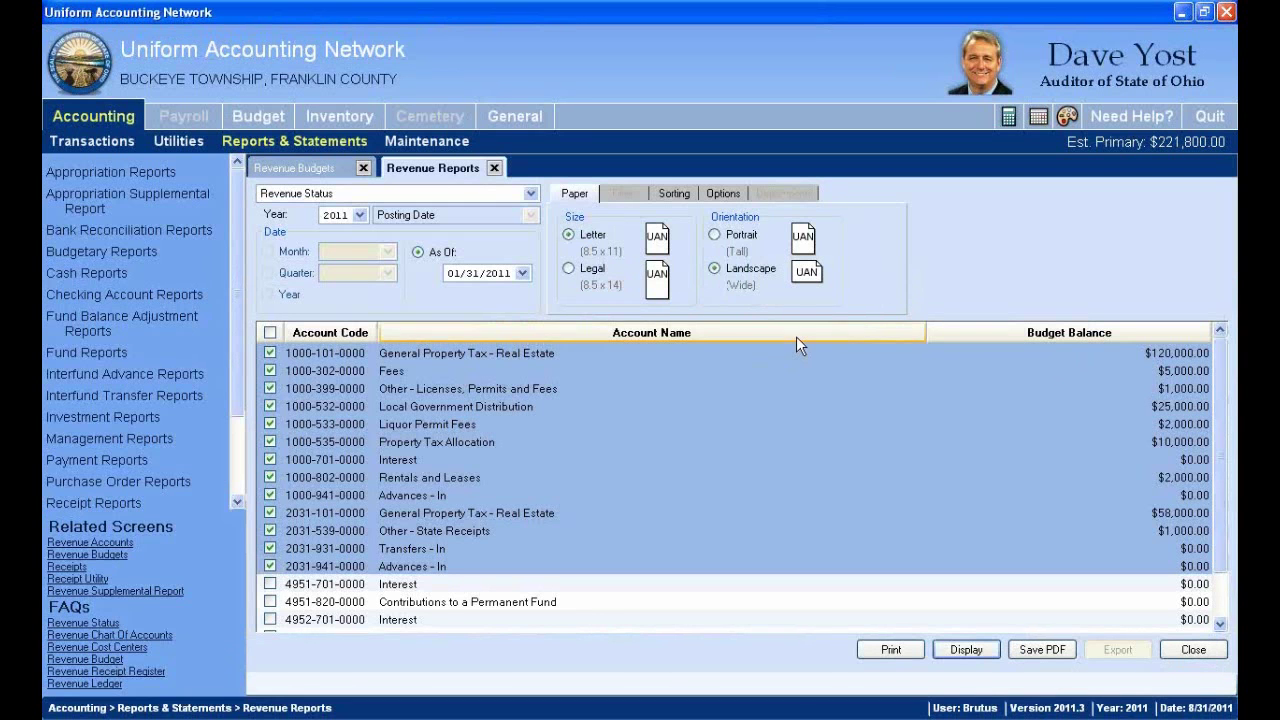
pyautogui.hotkey('alt', 'Tab')
pyautogui.hotkey('alt', 'Tab')
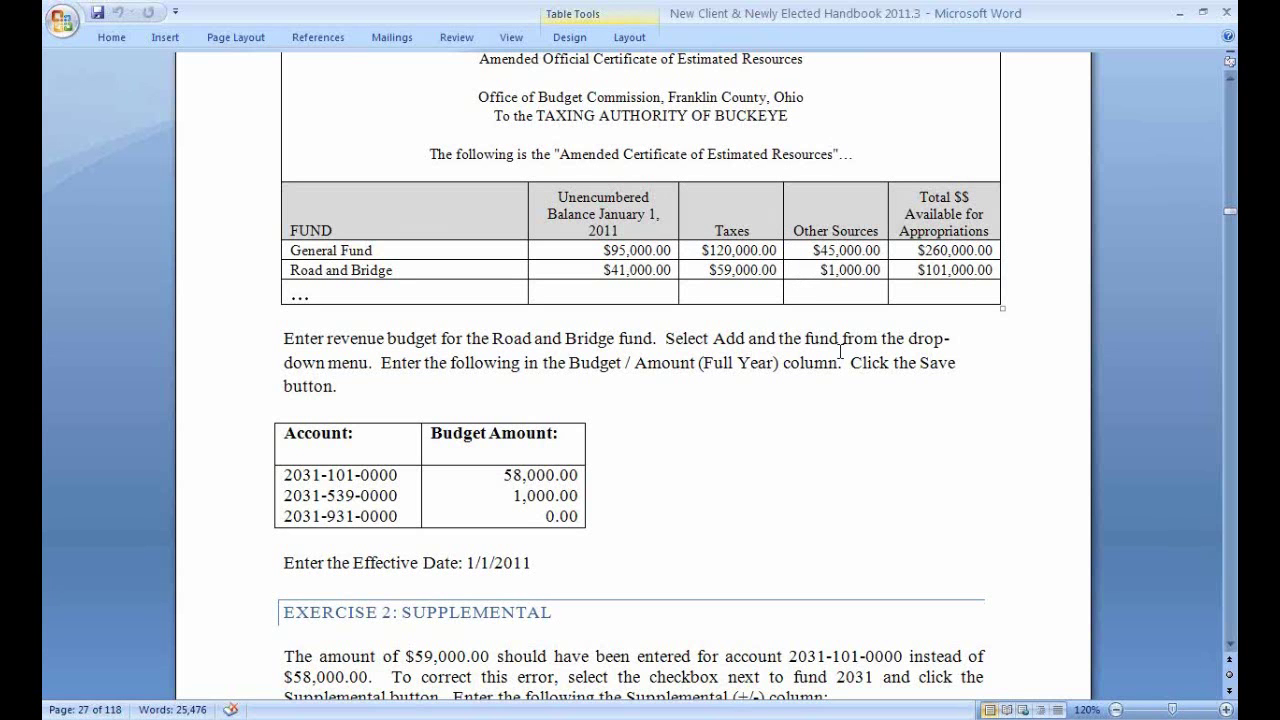
pyautogui.moveTo(879, 272); pyautogui.dragTo(715, 258)
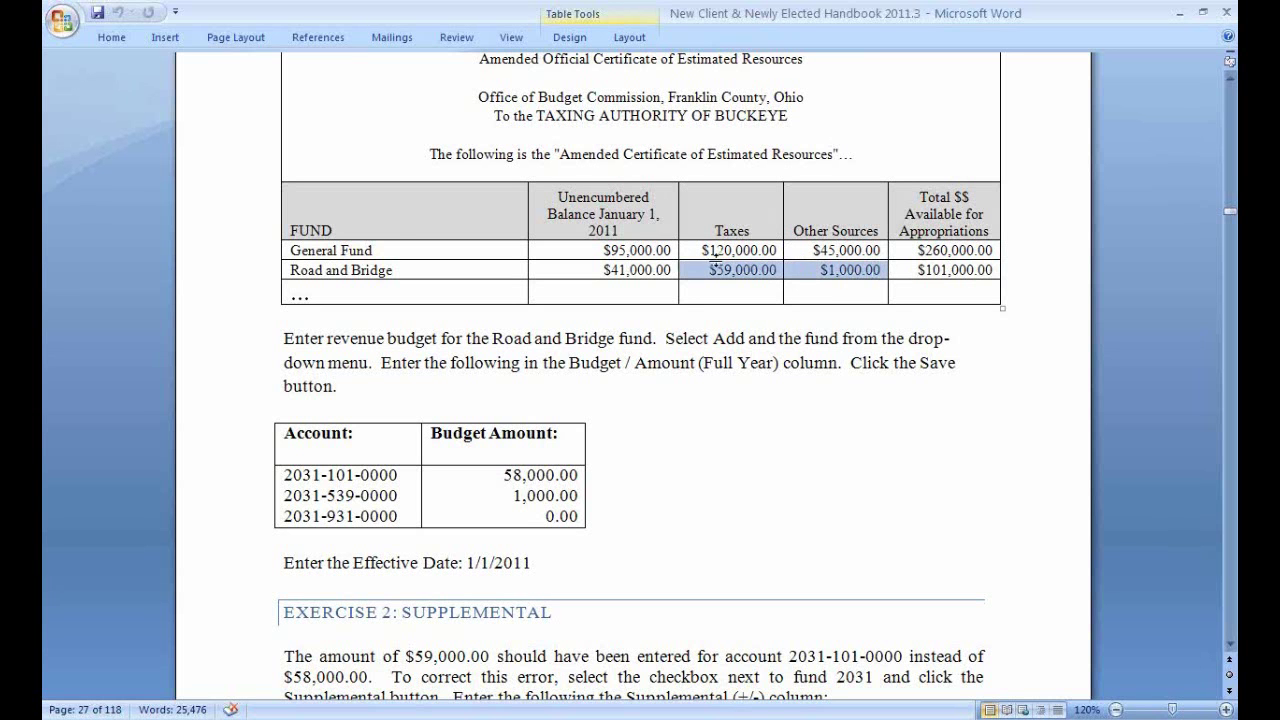
pyautogui.hotkey('alt', 'Tab')
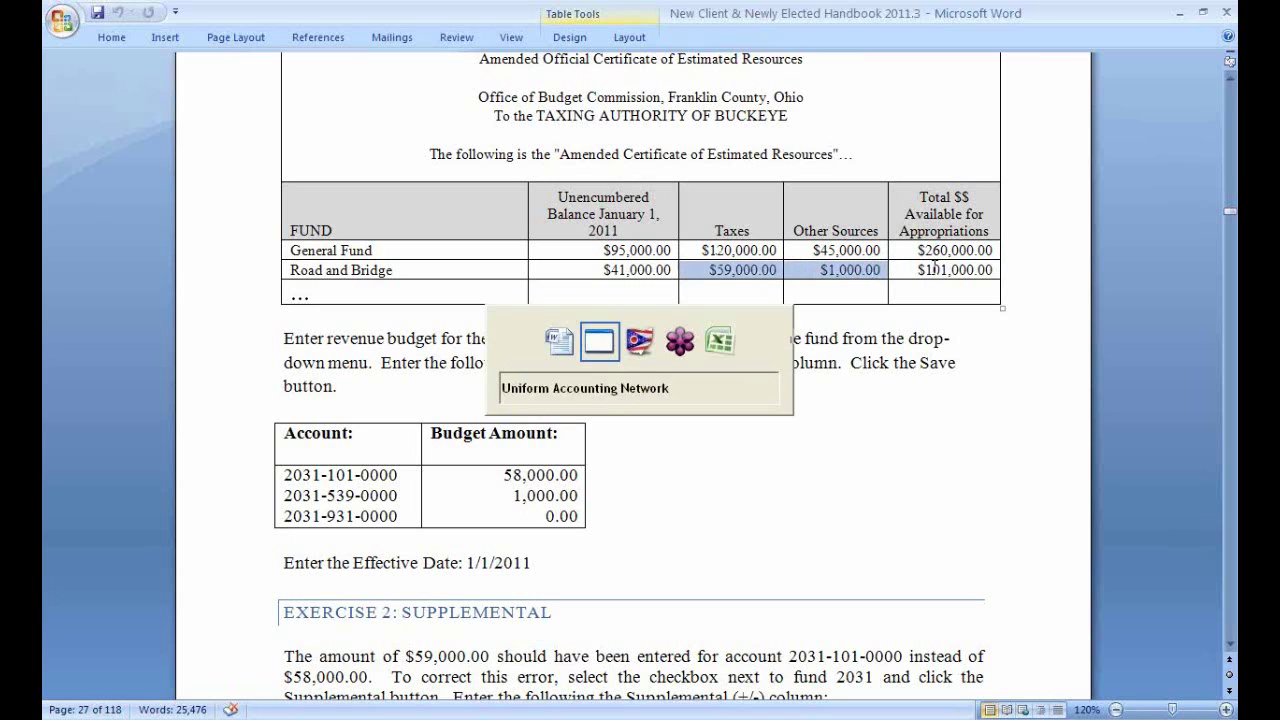
pyautogui.hotkey('alt', 'Tab')
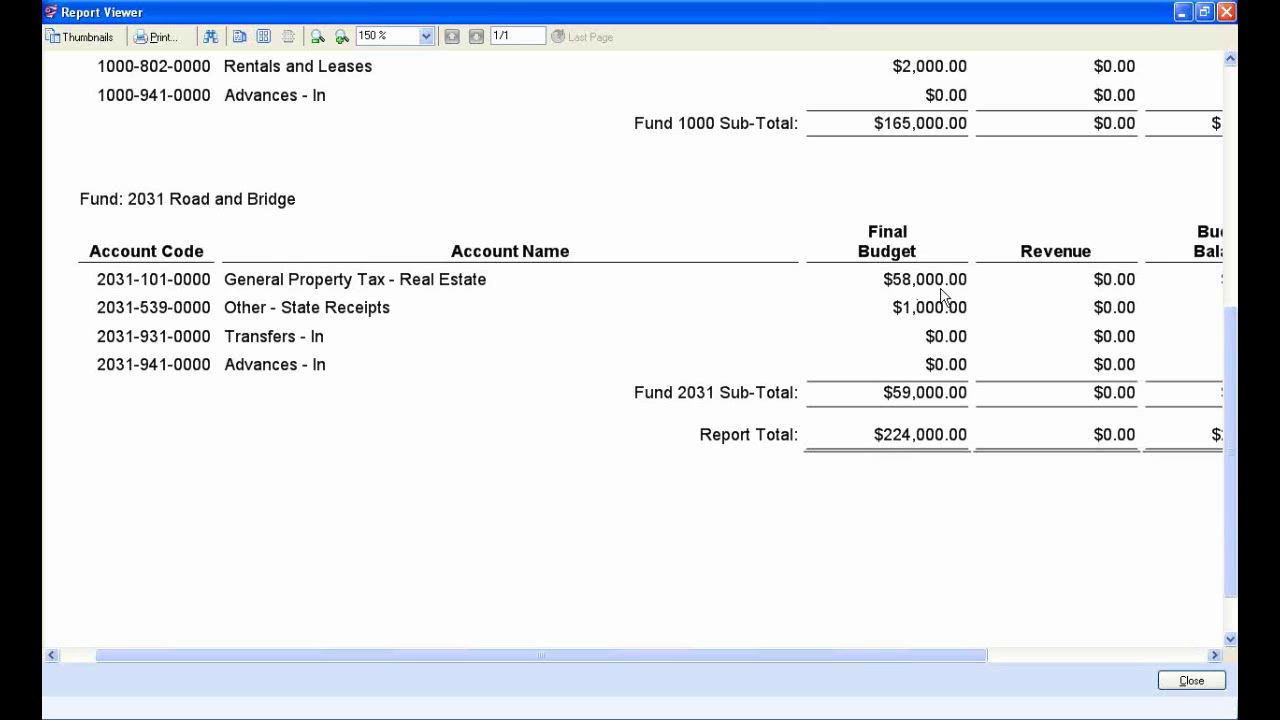
pyautogui.click(733, 712)
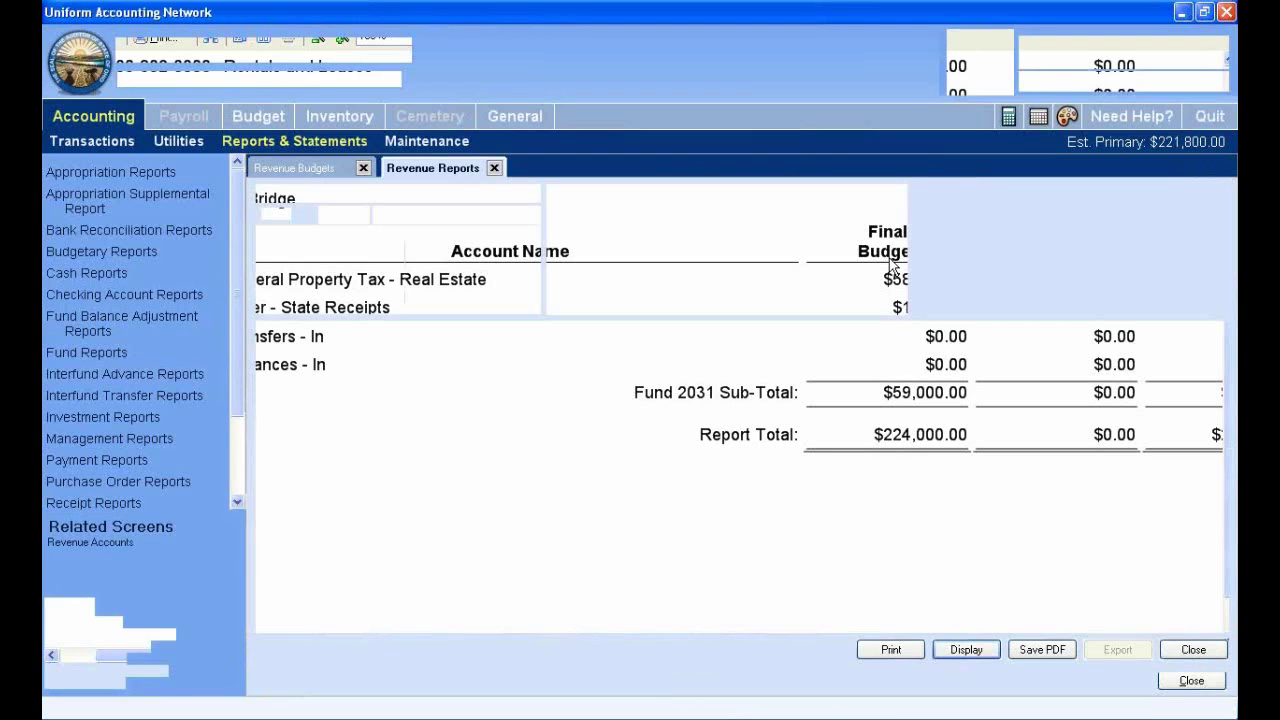
pyautogui.click(495, 168)
# Step: Select the Road and Bridge fund, check which funds remain available for adding a revenue budget, and close the add form without saving
pyautogui.click(272, 280)
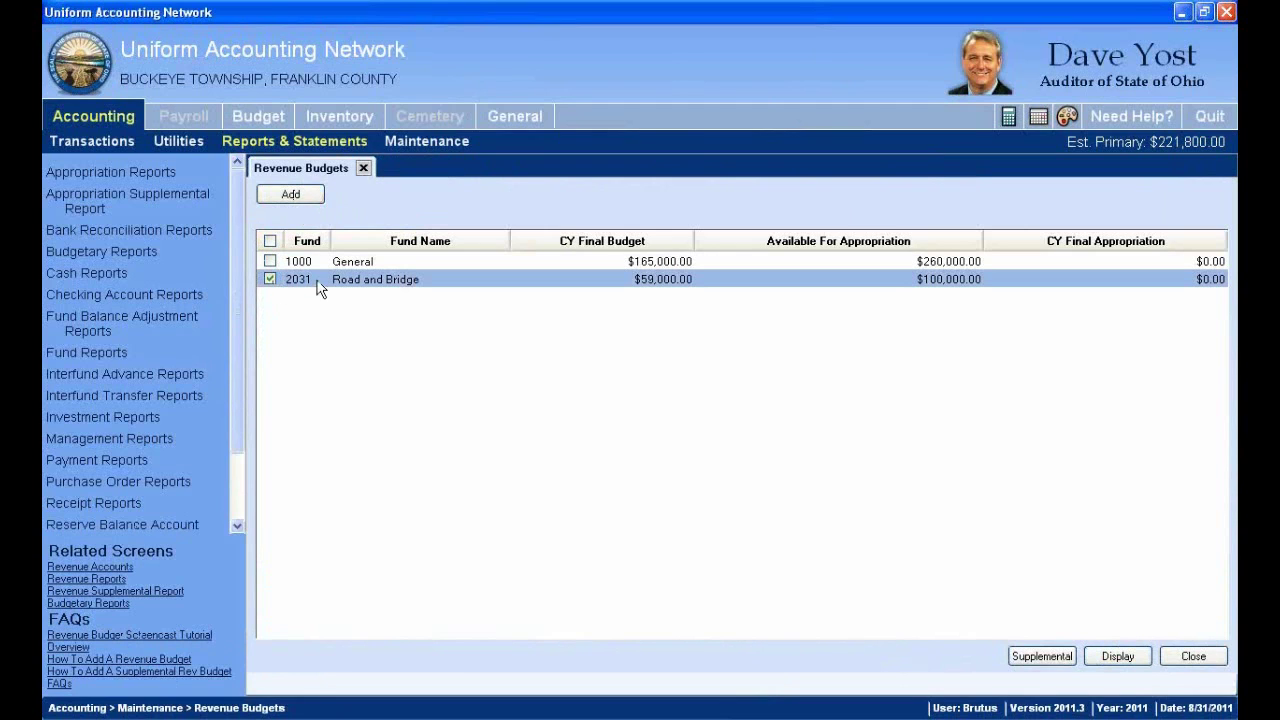
pyautogui.click(291, 194)
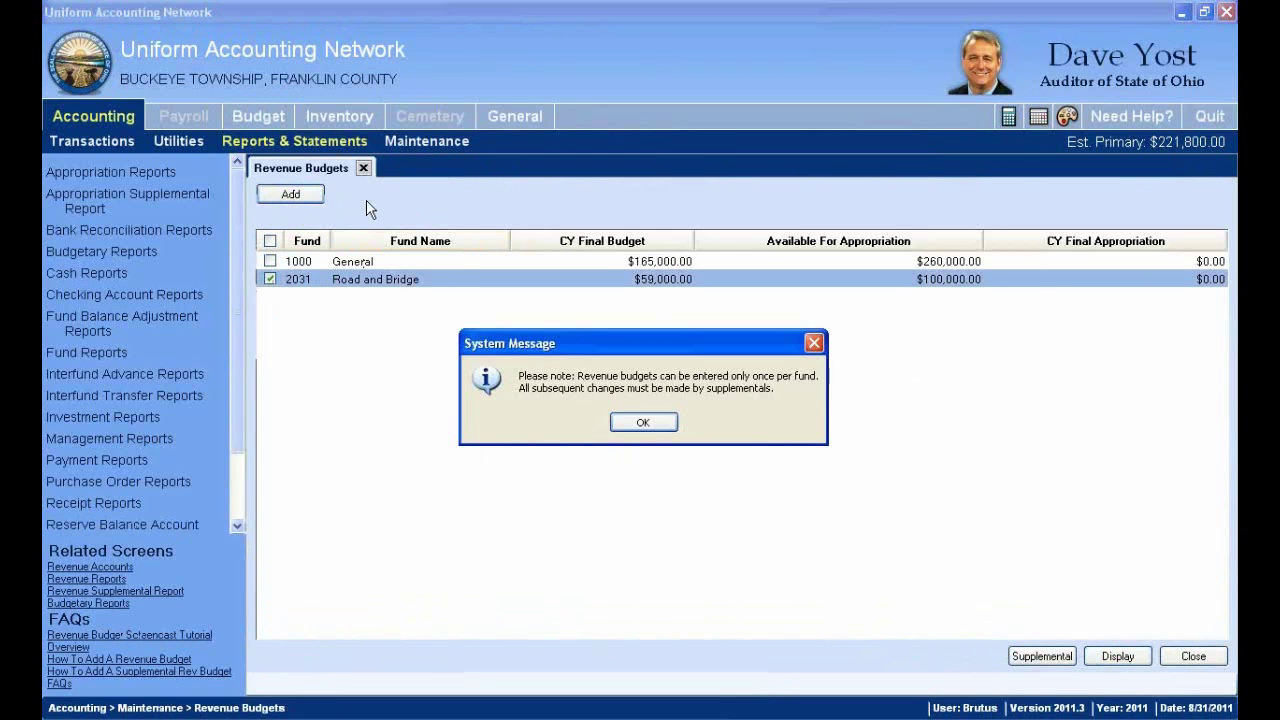
pyautogui.click(620, 422)
pyautogui.click(343, 124)
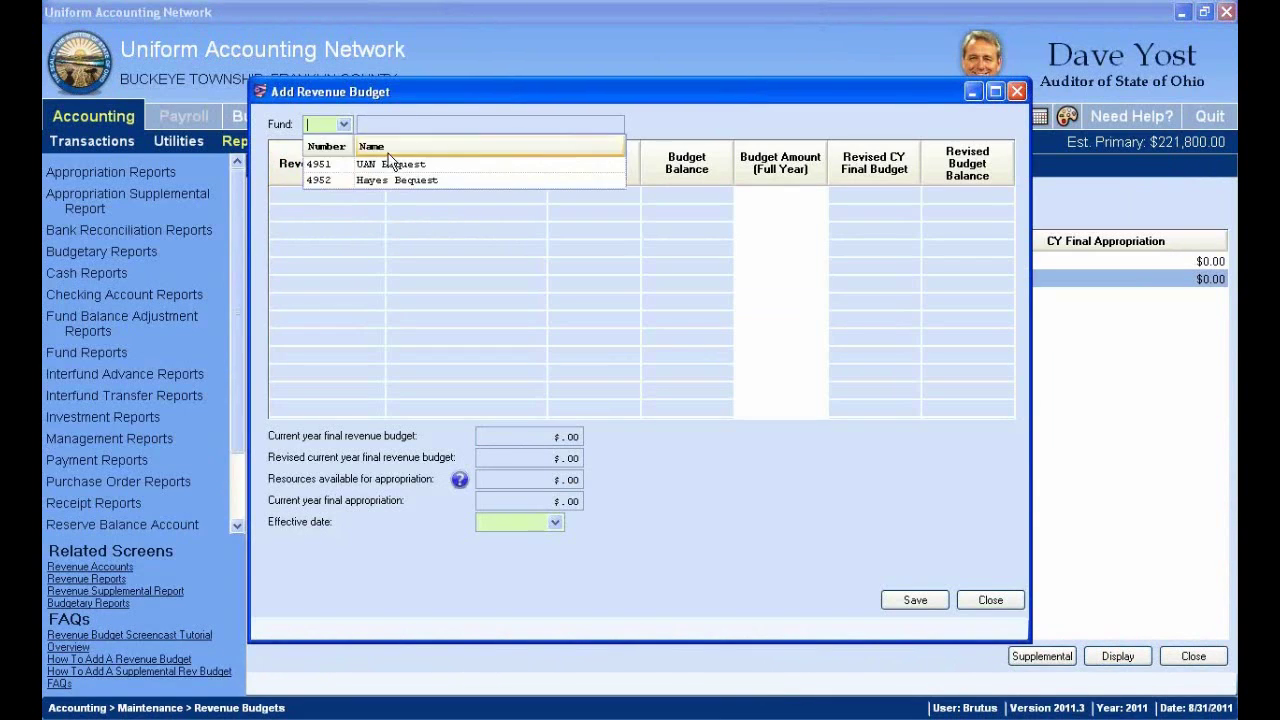
pyautogui.click(481, 101)
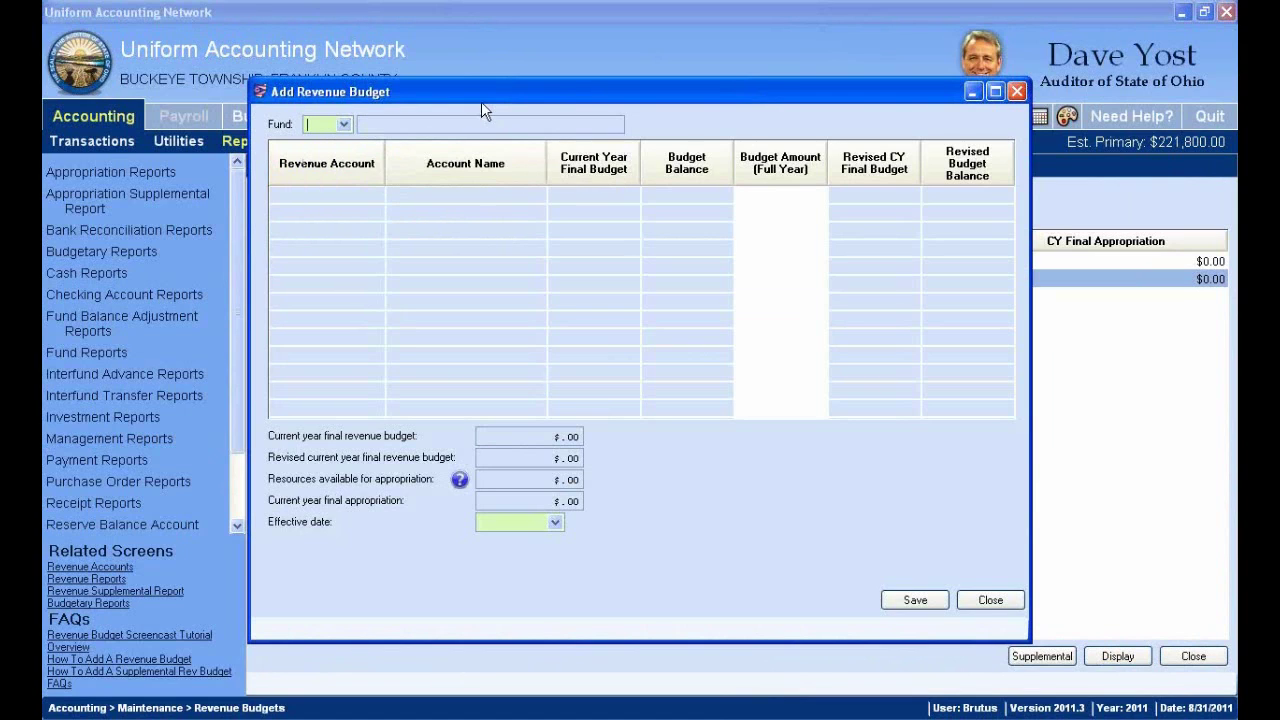
pyautogui.click(990, 600)
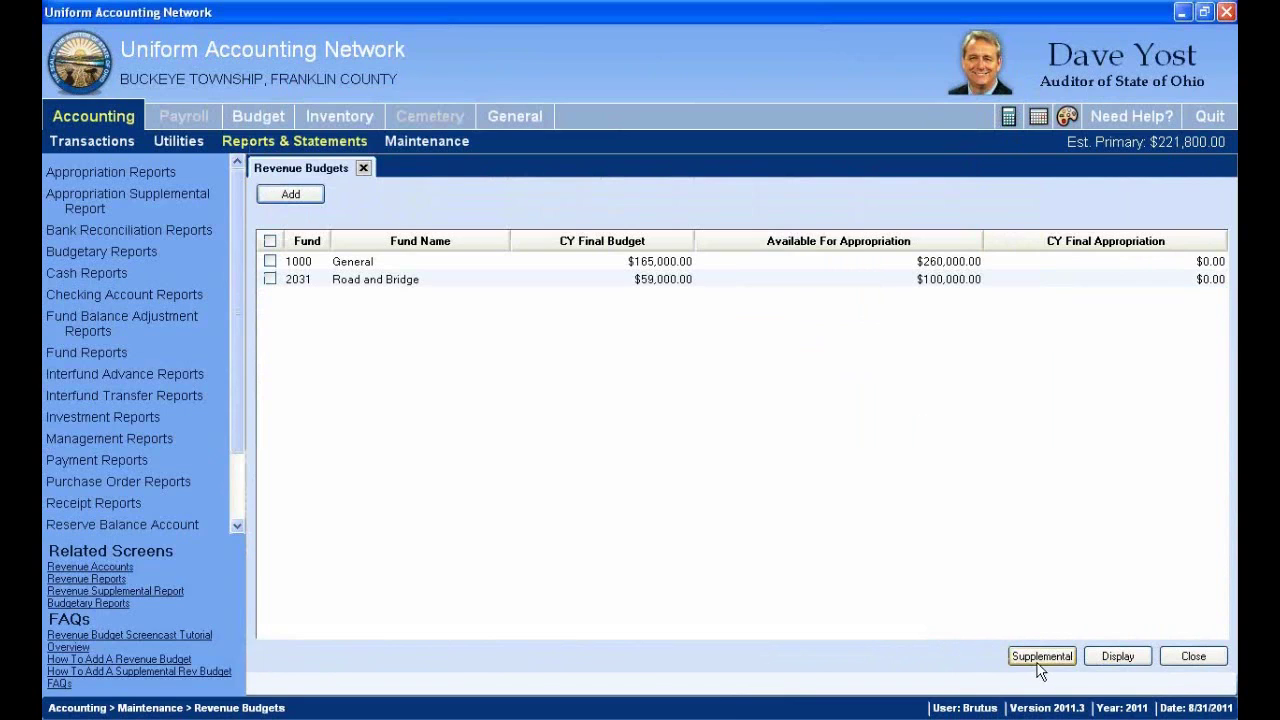
pyautogui.click(270, 279)
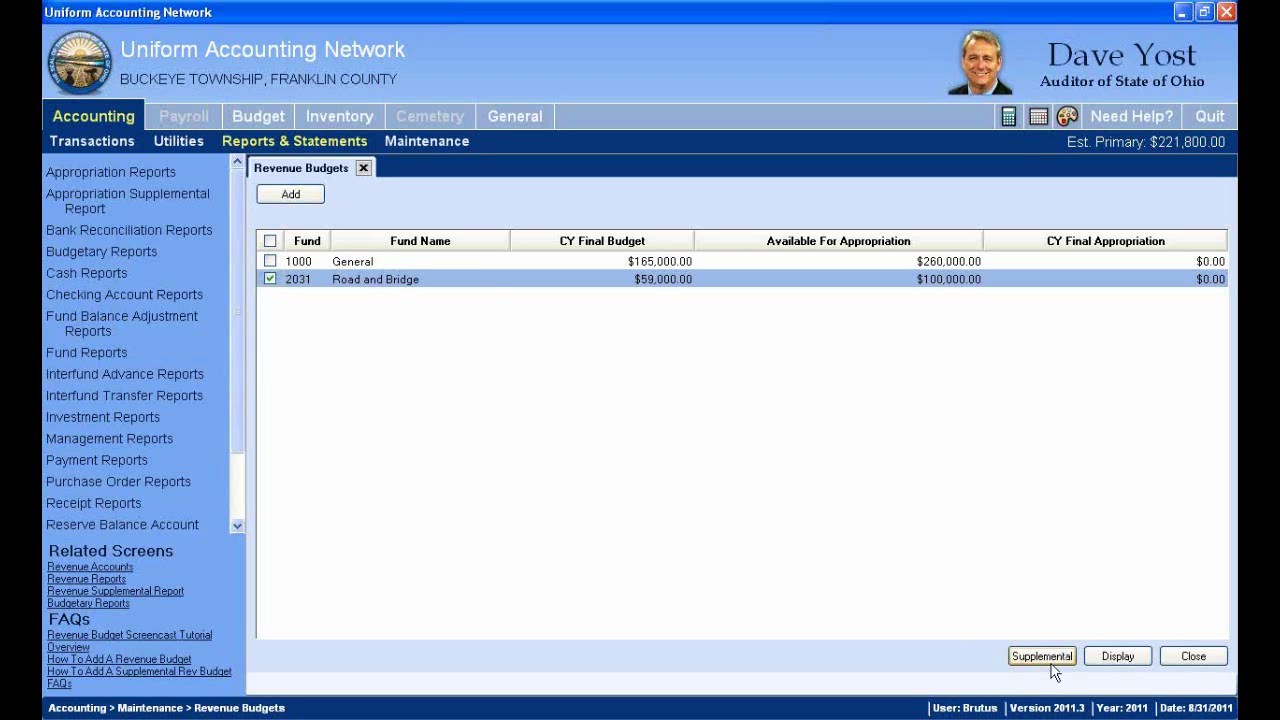
pyautogui.click(1045, 658)
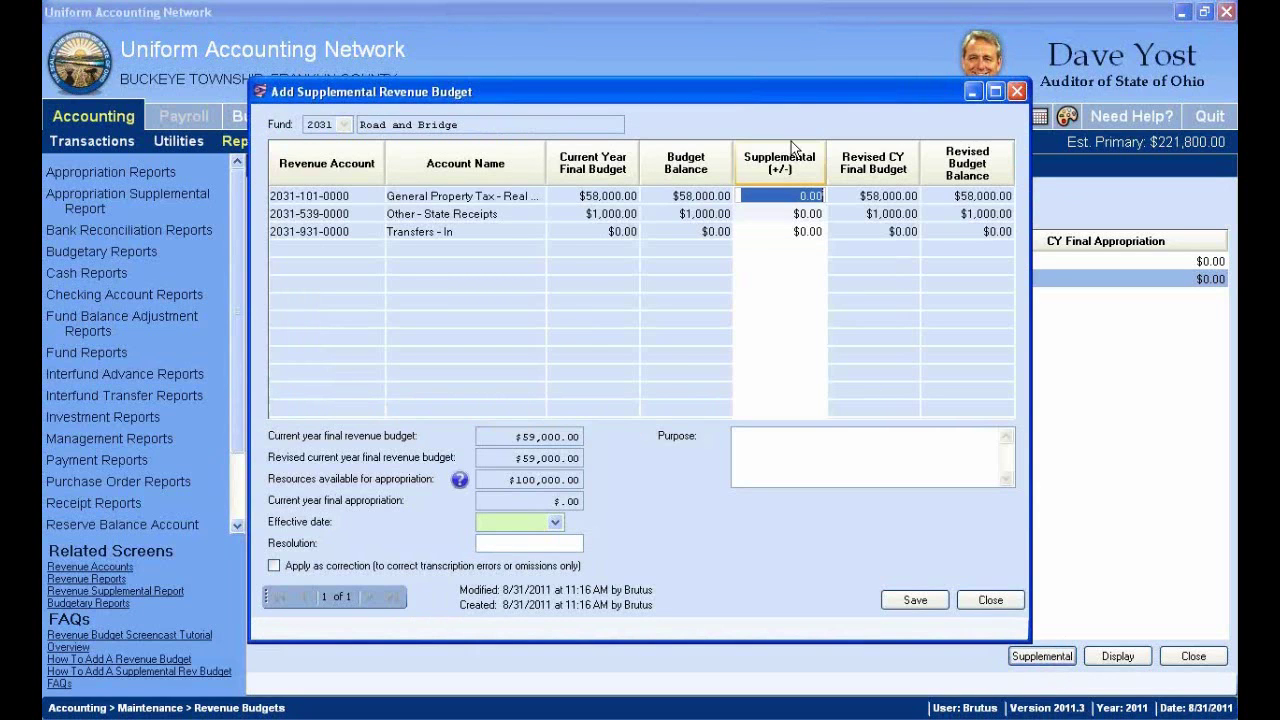
pyautogui.moveTo(775, 100); pyautogui.dragTo(778, 36)
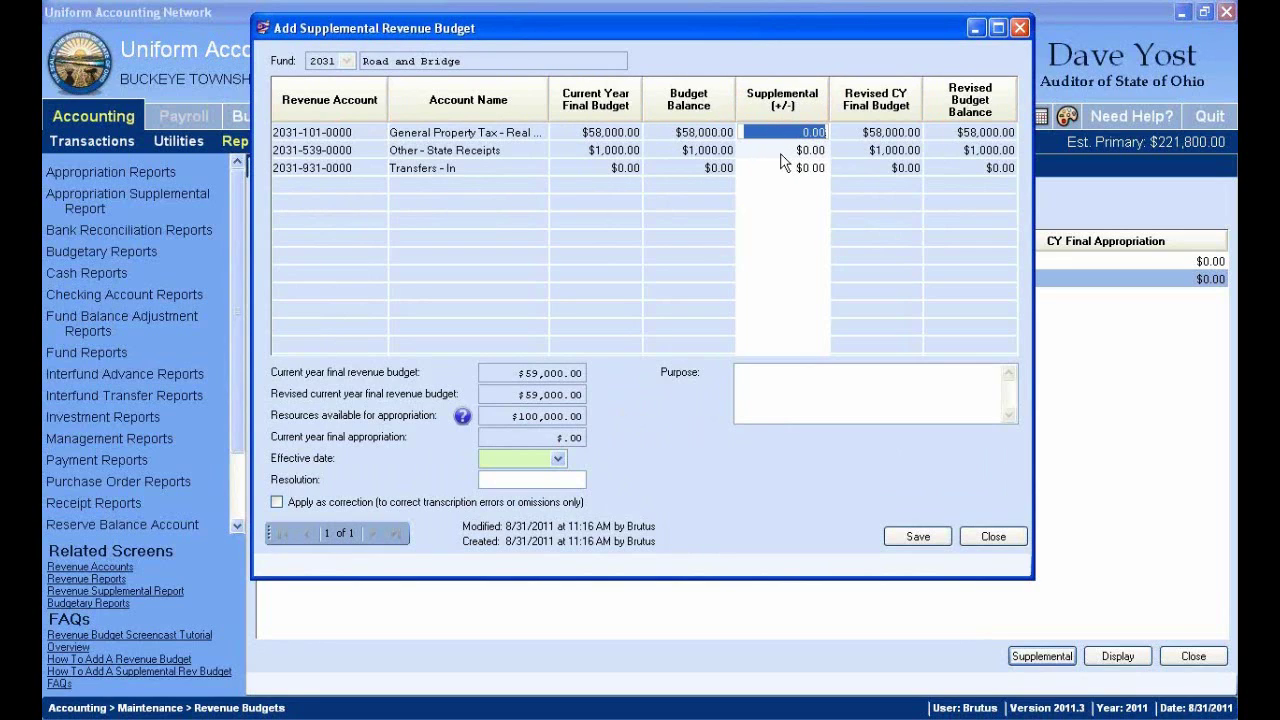
pyautogui.click(695, 137)
pyautogui.click(606, 135)
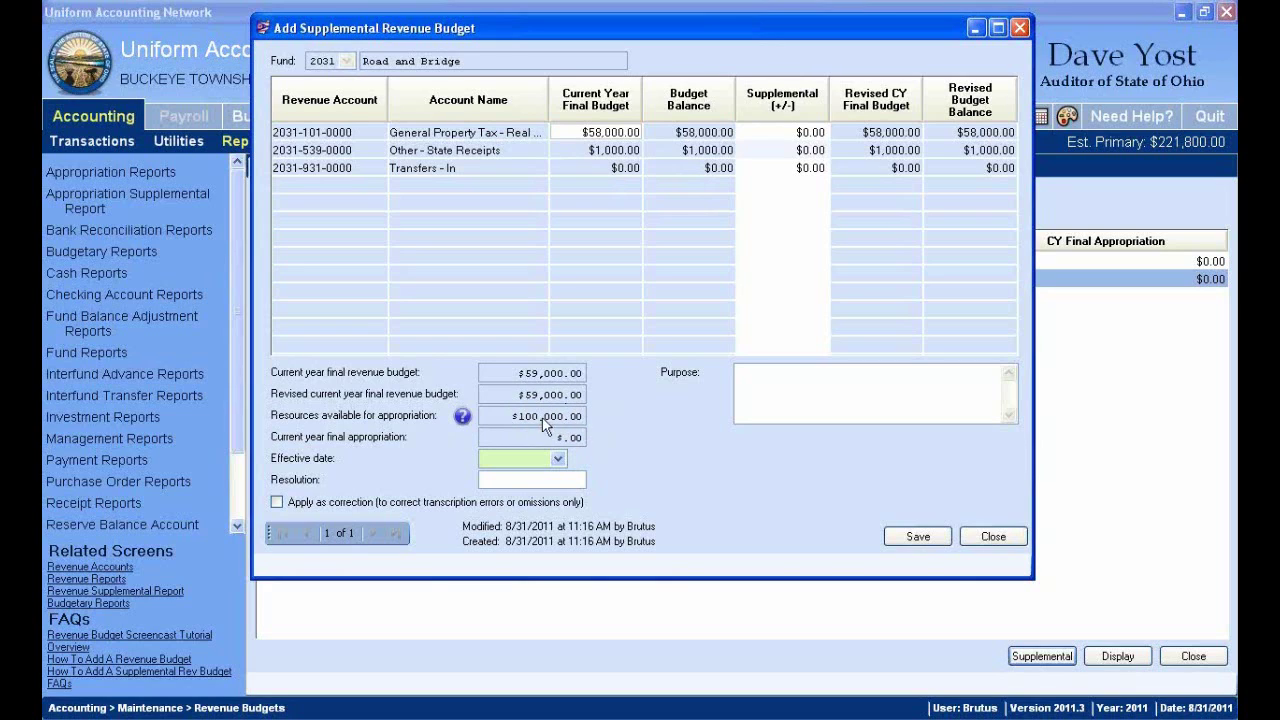
pyautogui.click(800, 136)
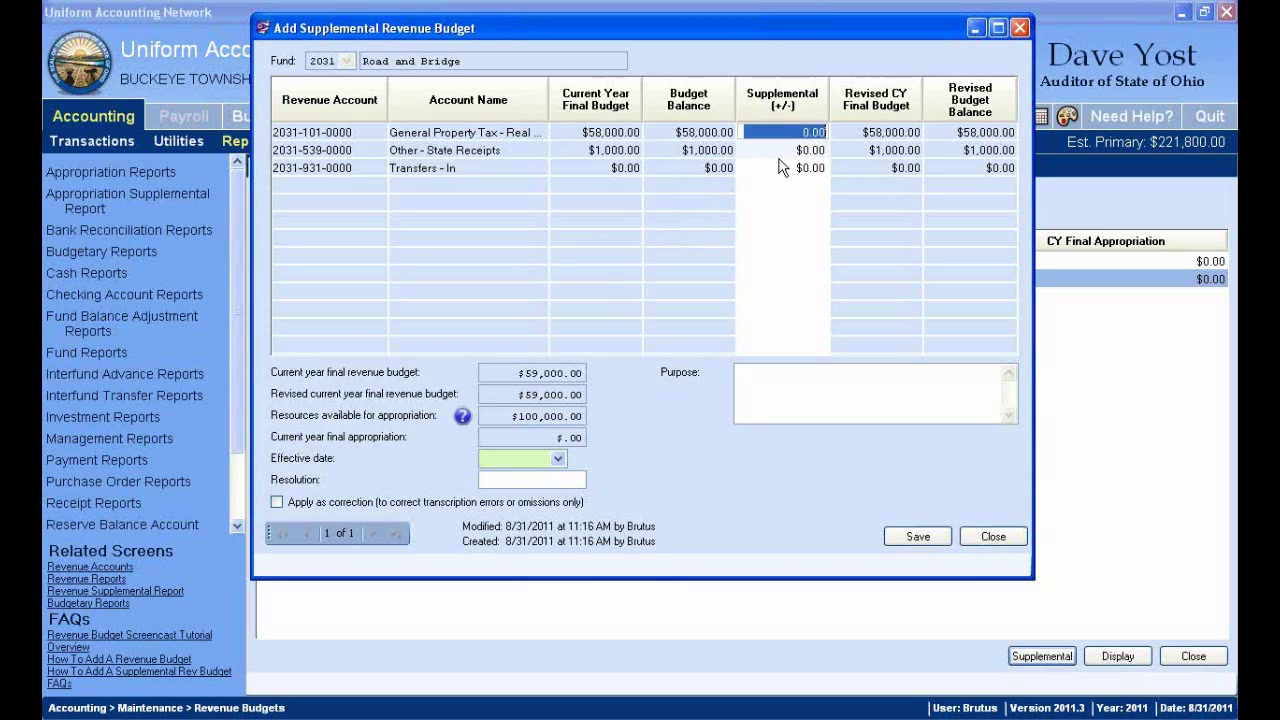
pyautogui.write('1000')
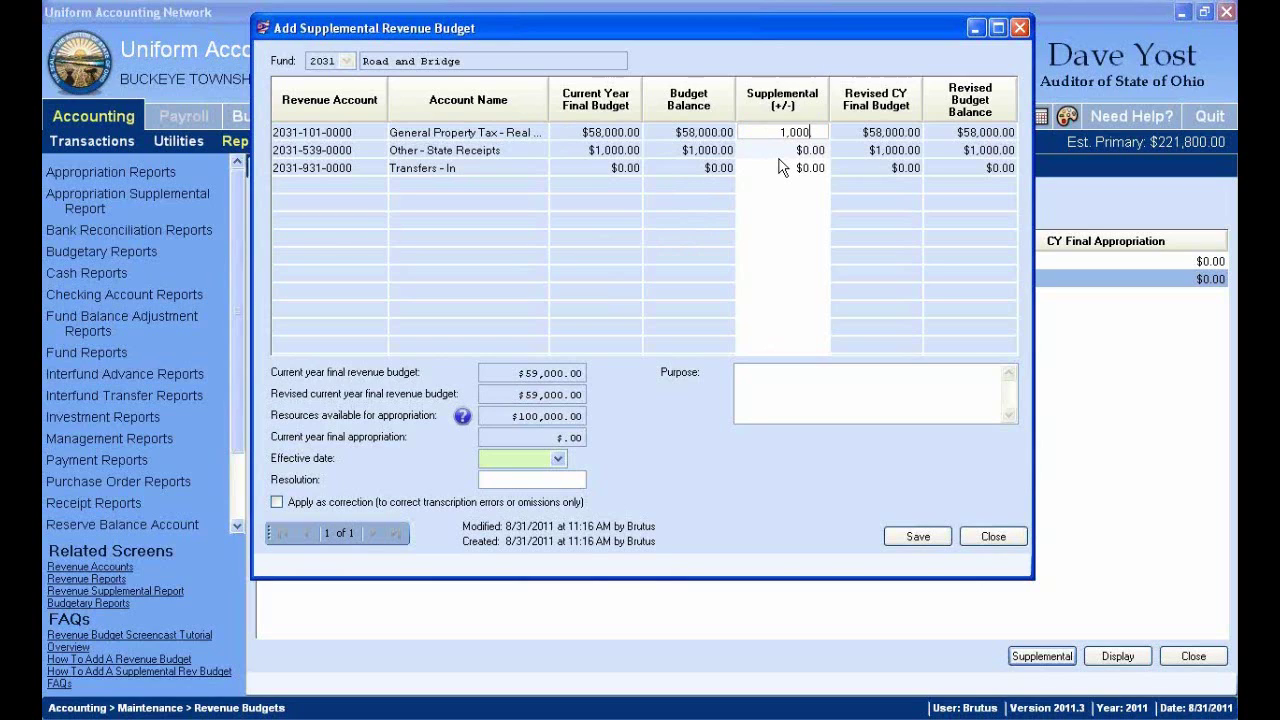
pyautogui.press('Return')
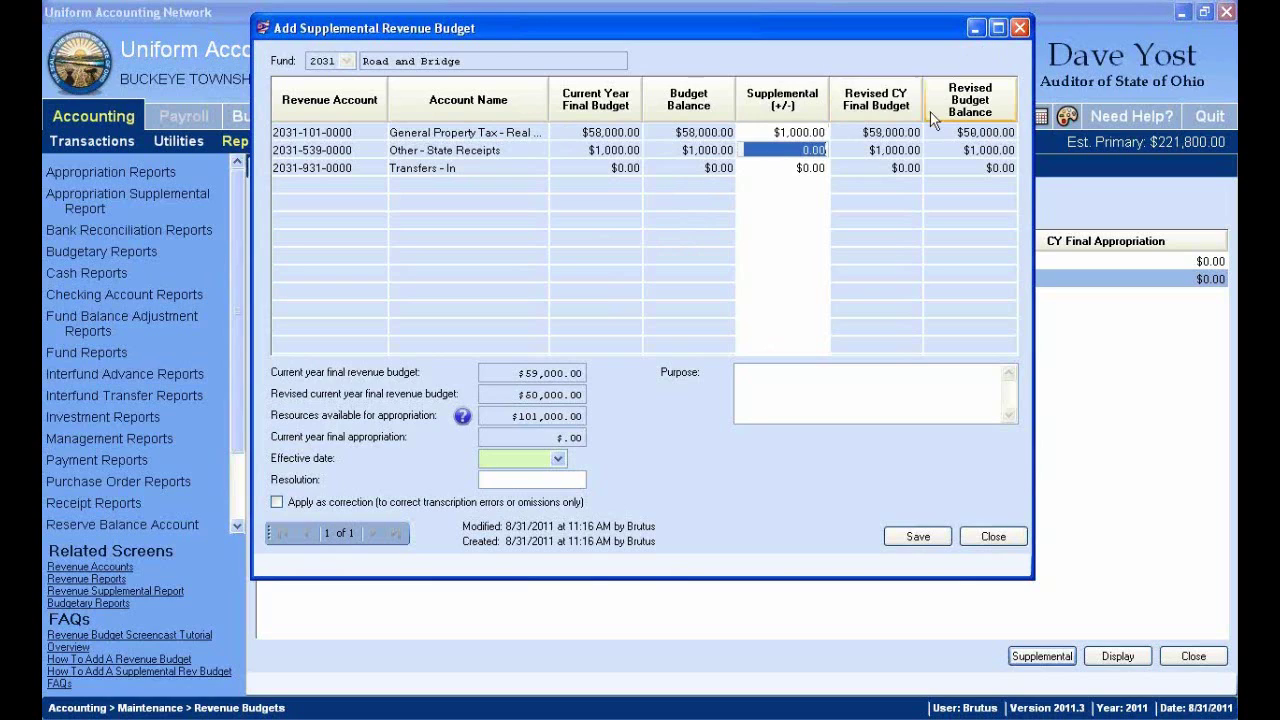
pyautogui.click(907, 133)
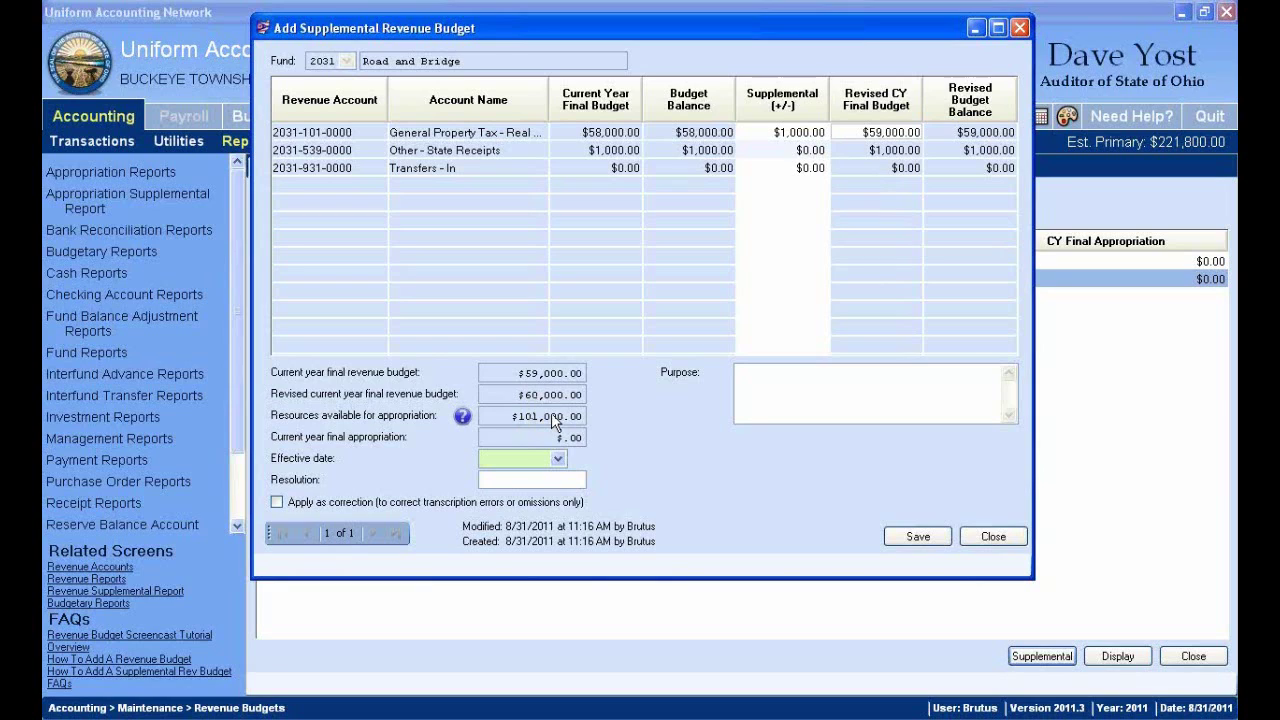
pyautogui.click(782, 138)
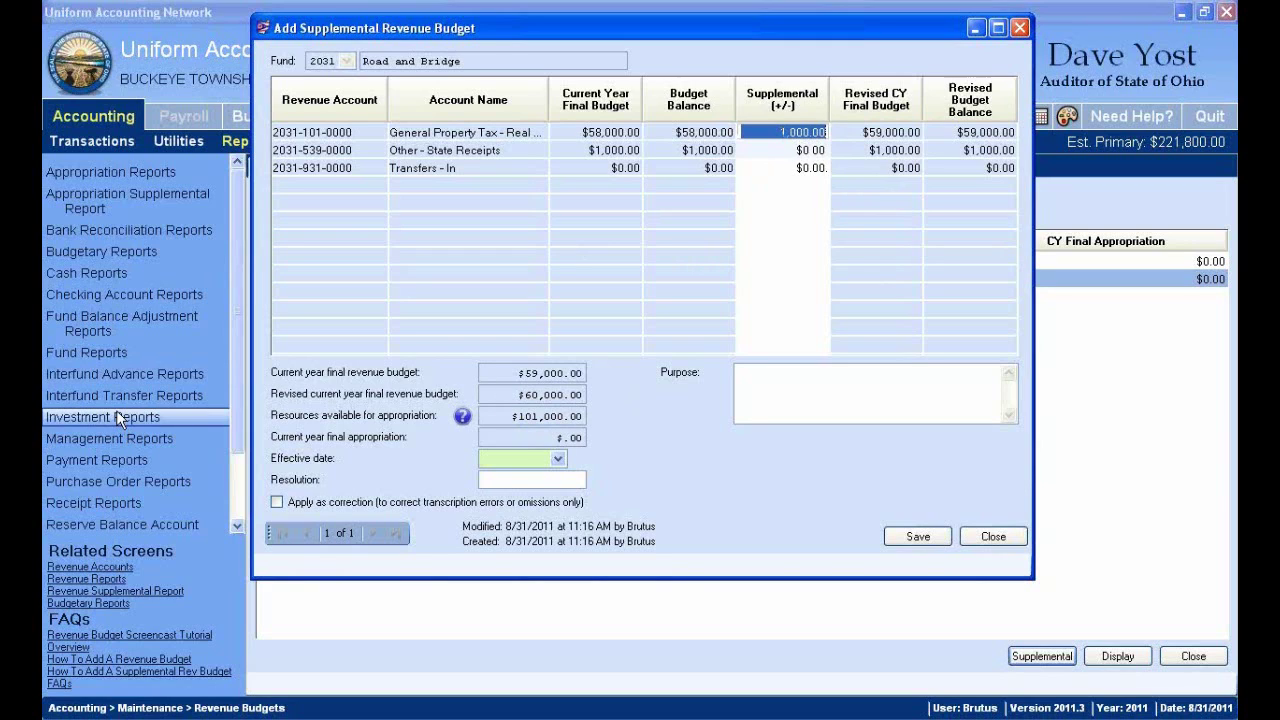
pyautogui.write('-')
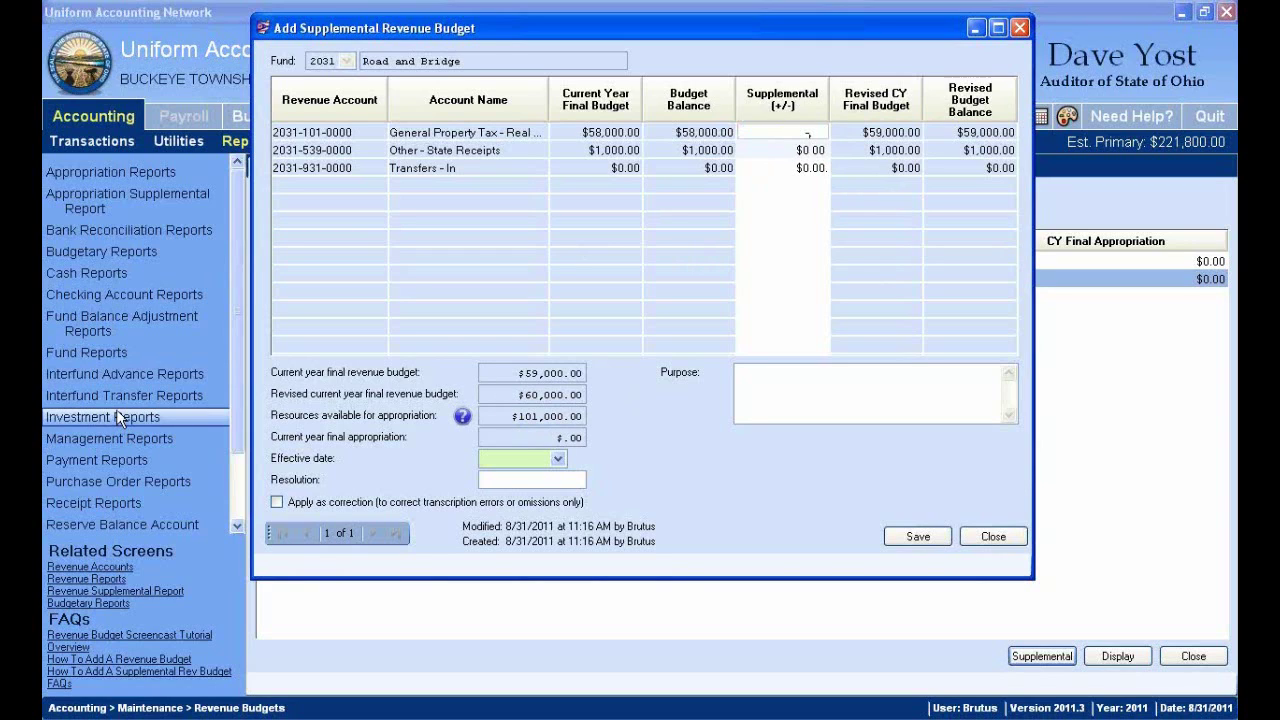
pyautogui.write('2000')
pyautogui.press('Return')
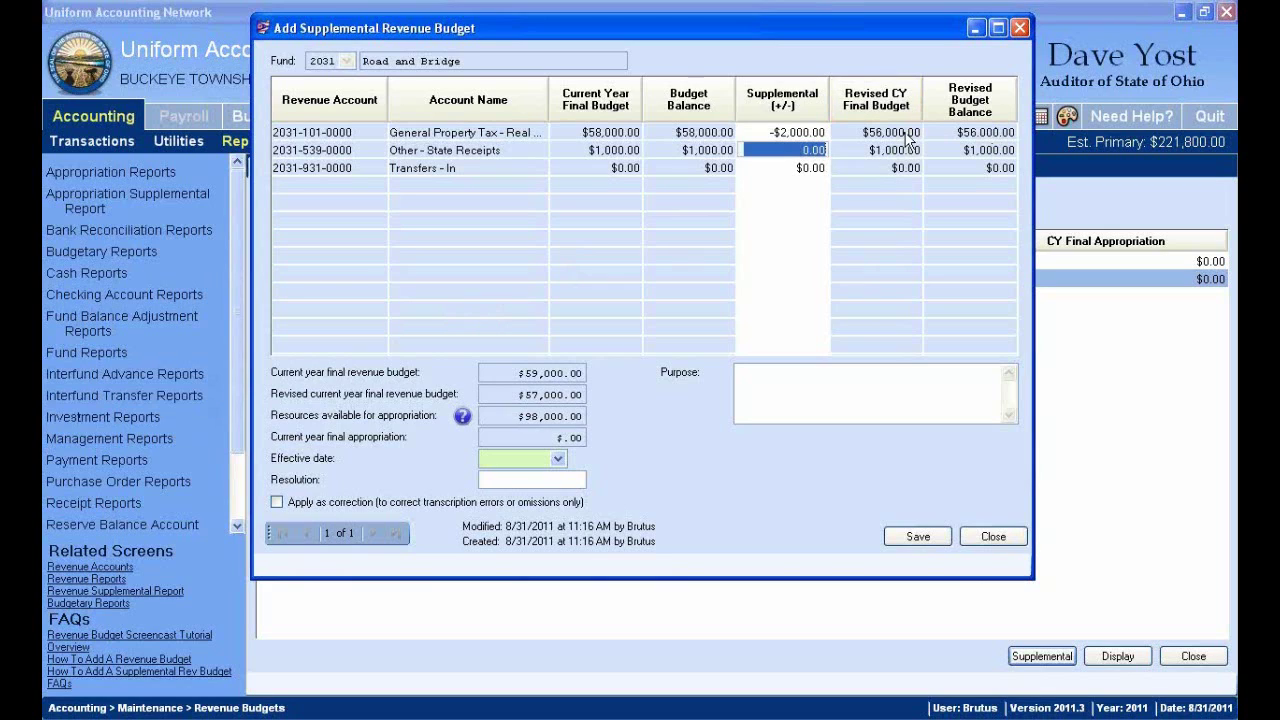
pyautogui.click(792, 166)
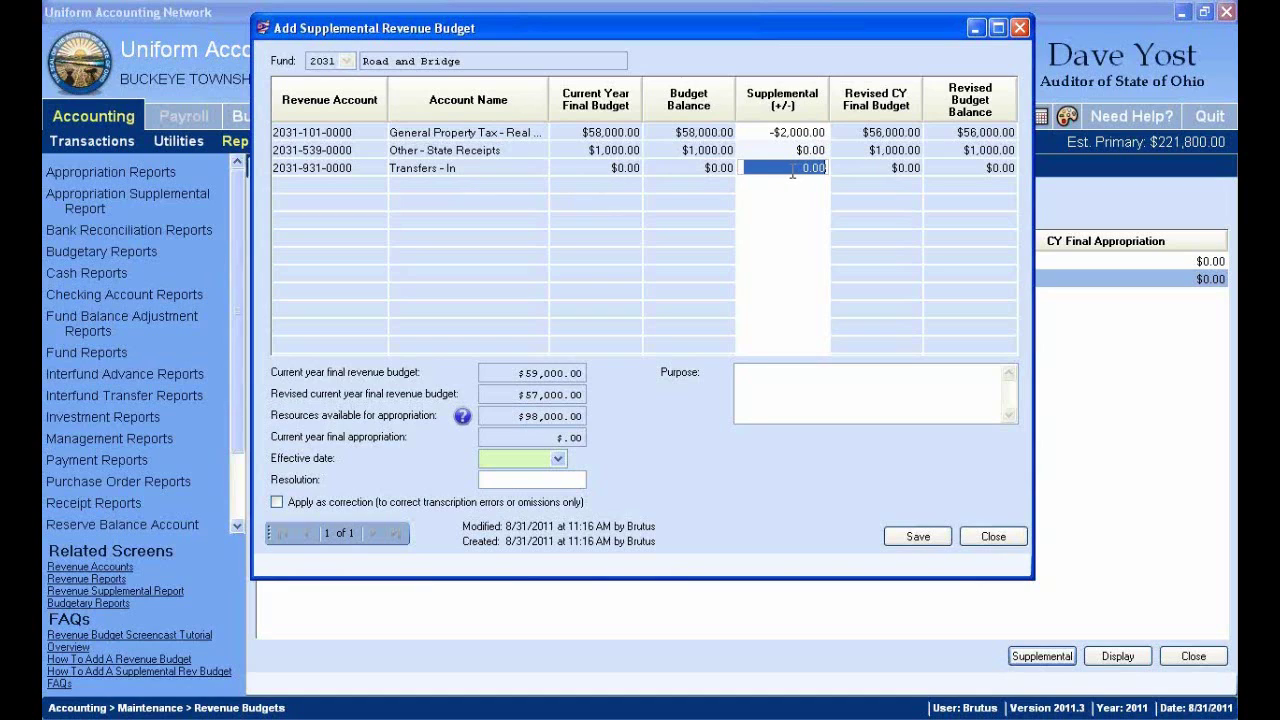
pyautogui.write('10.')
pyautogui.press('BackSpace')
pyautogui.press('BackSpace')
pyautogui.press('BackSpace')
pyautogui.click(766, 132)
pyautogui.write('1,000')
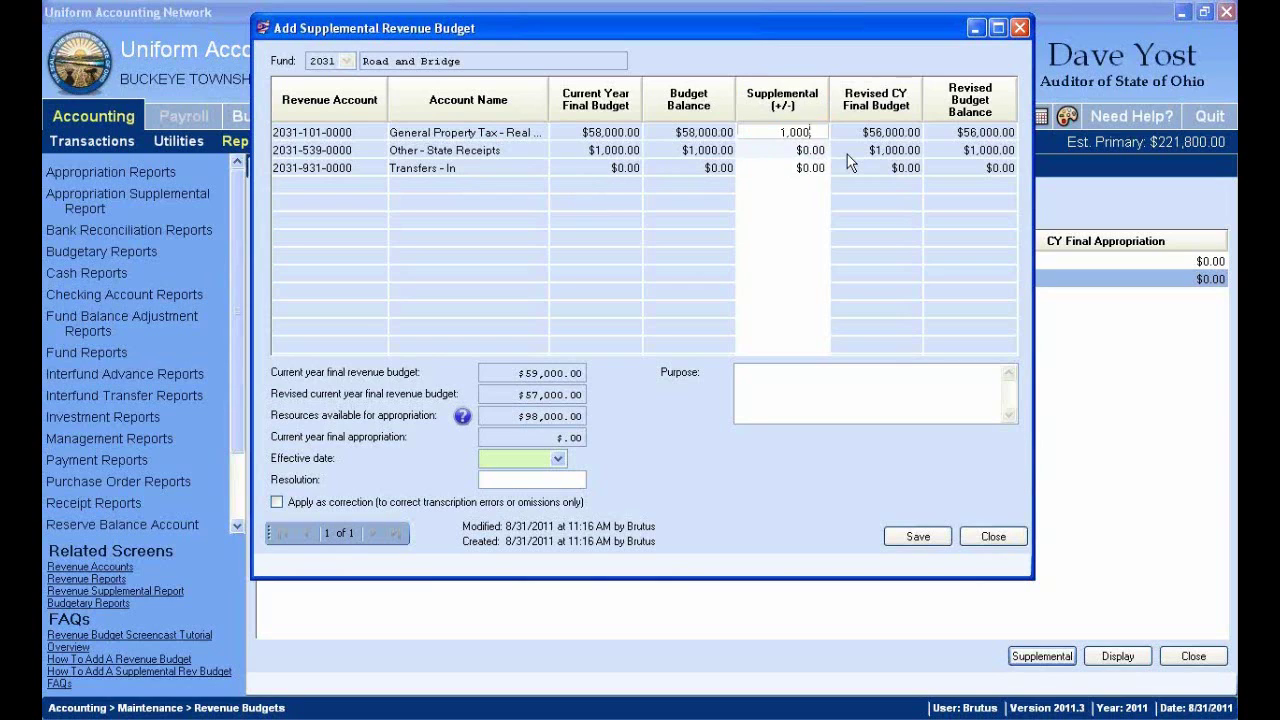
pyautogui.write('.')
pyautogui.press('Tab')
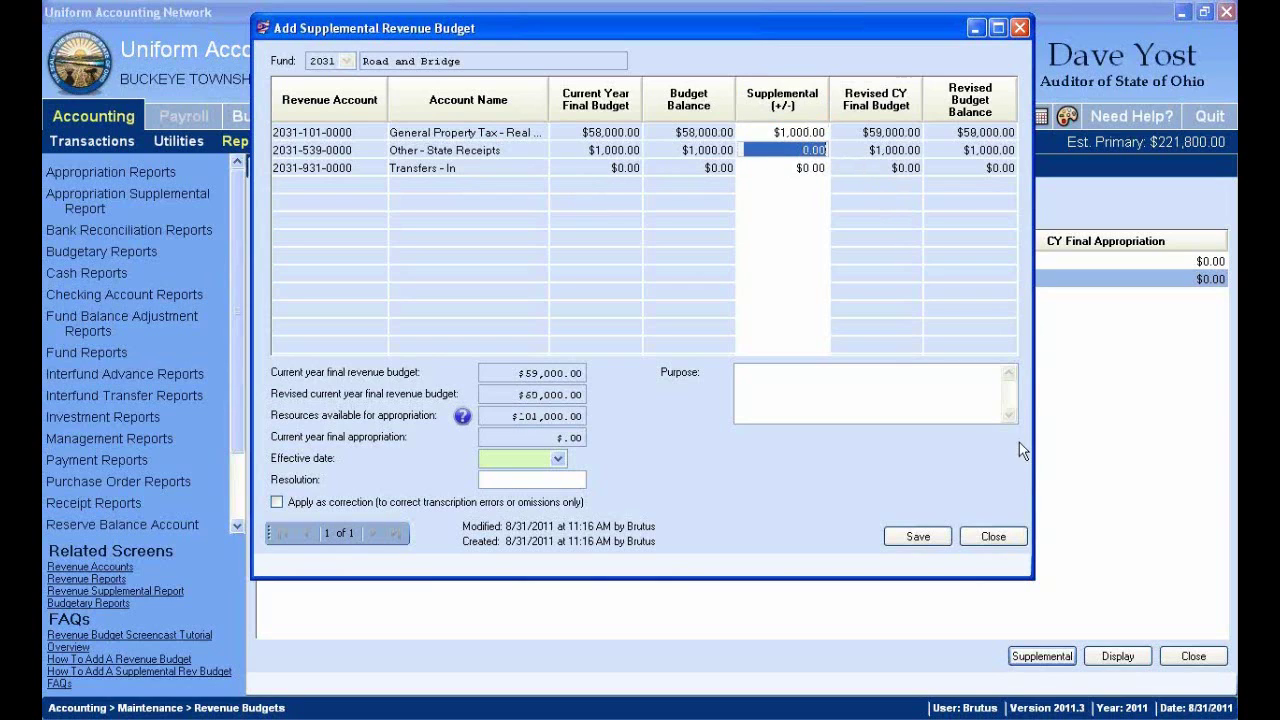
# Step: Set the supplemental's effective date to 01/01/2011
pyautogui.click(558, 459)
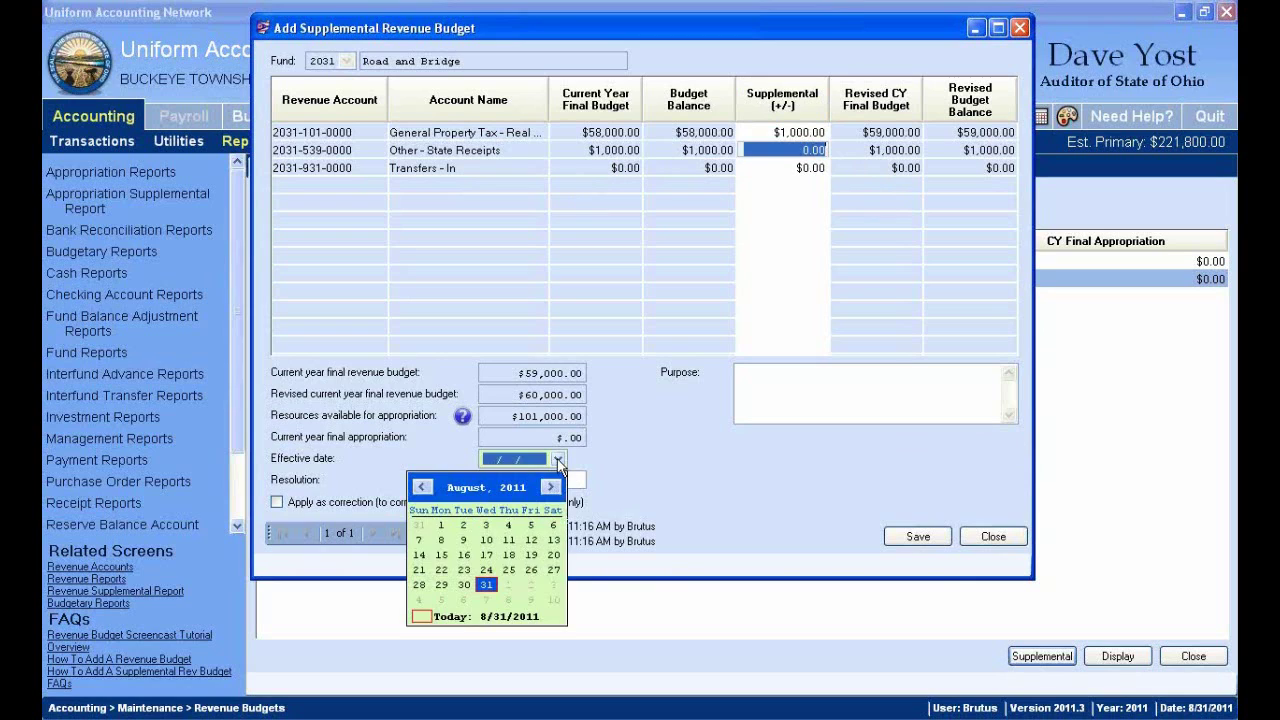
pyautogui.click(421, 487)
pyautogui.click(502, 460)
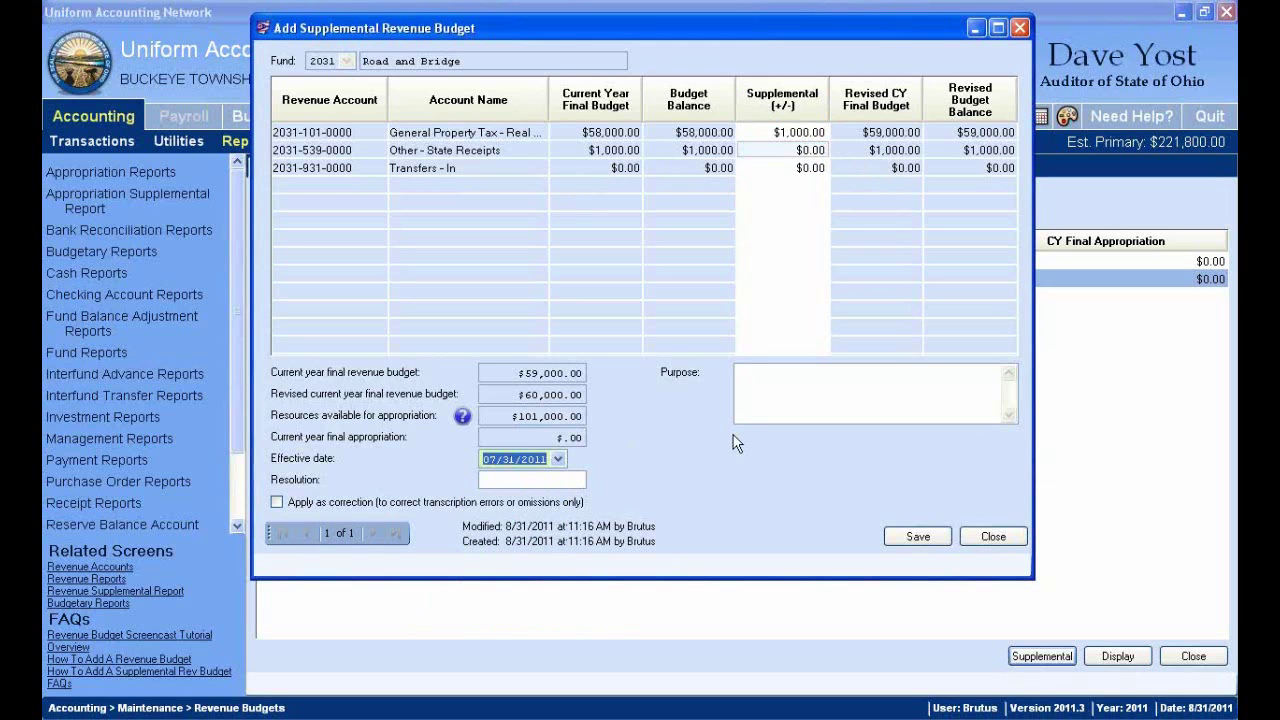
pyautogui.write('01/')
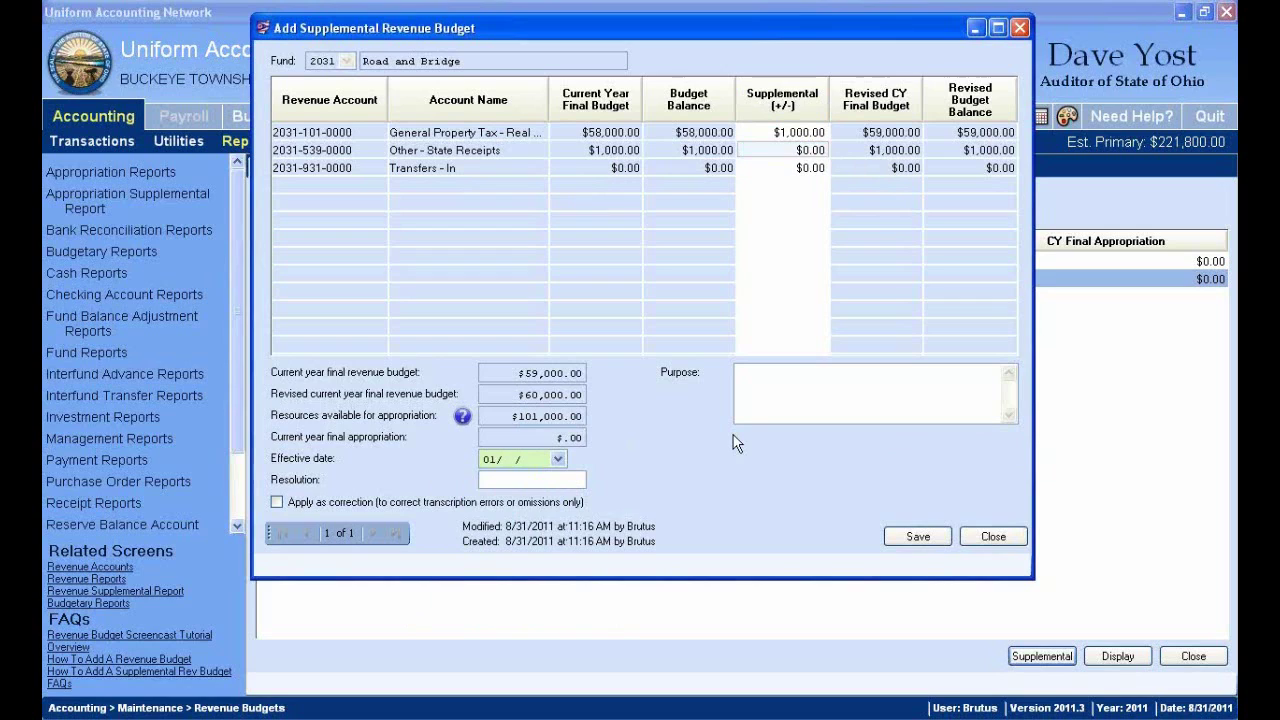
pyautogui.write('01/2011')
# Step: Switch to the handbook in Microsoft Word and read the Highlights paragraph on correcting key-in errors with the "Apply as correction" checkbox
pyautogui.hotkey('alt', 'Tab')
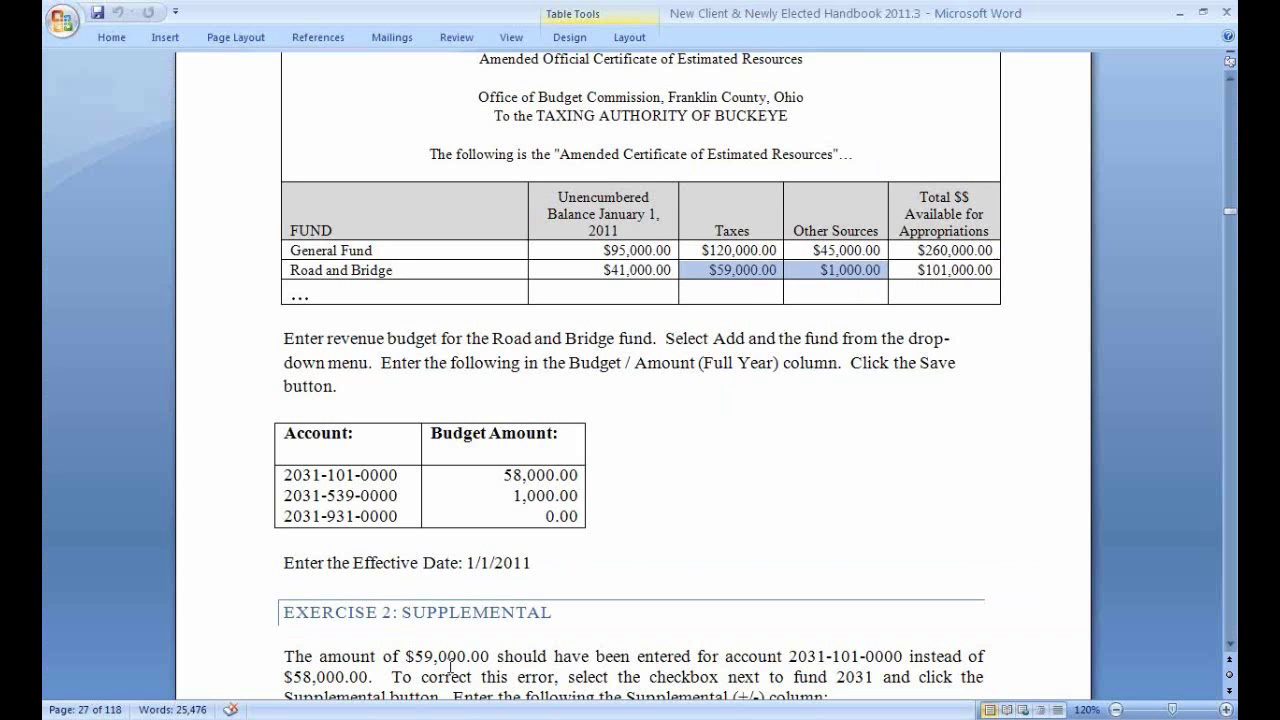
pyautogui.scroll(10, 705, 355)
pyautogui.scroll(8, 705, 355)
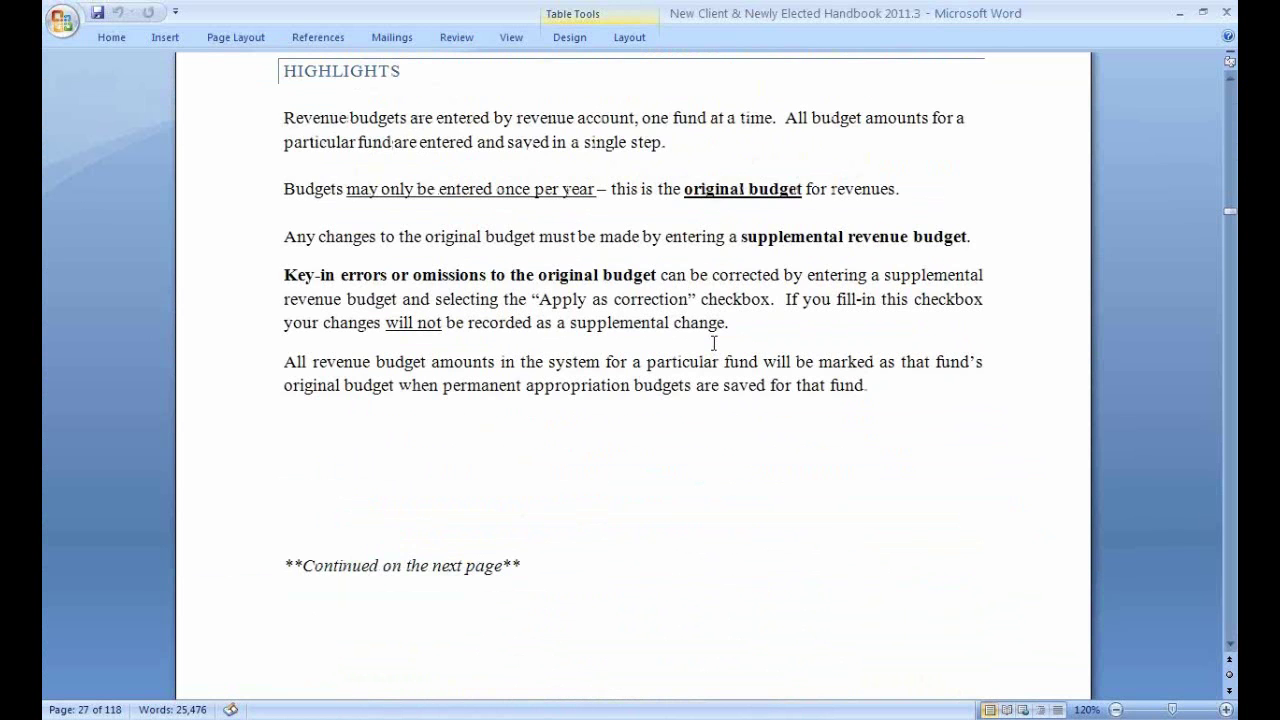
pyautogui.moveTo(283, 328); pyautogui.dragTo(781, 358)
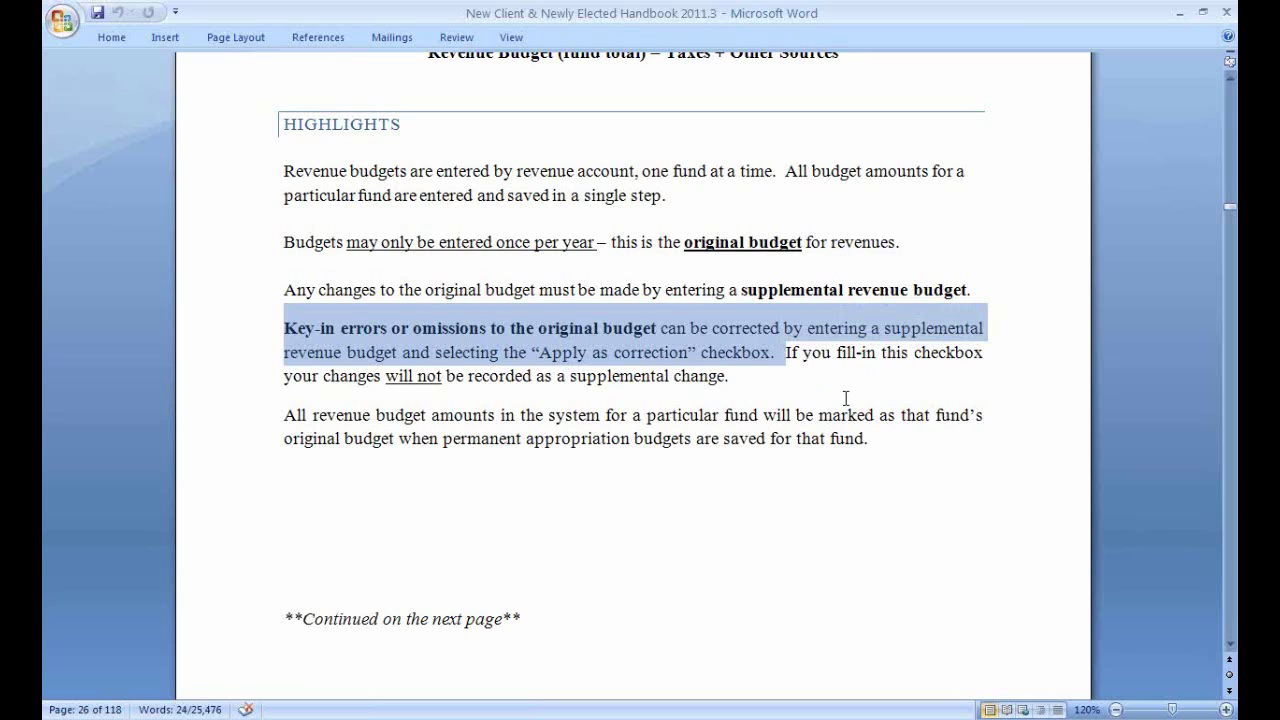
pyautogui.click(789, 356)
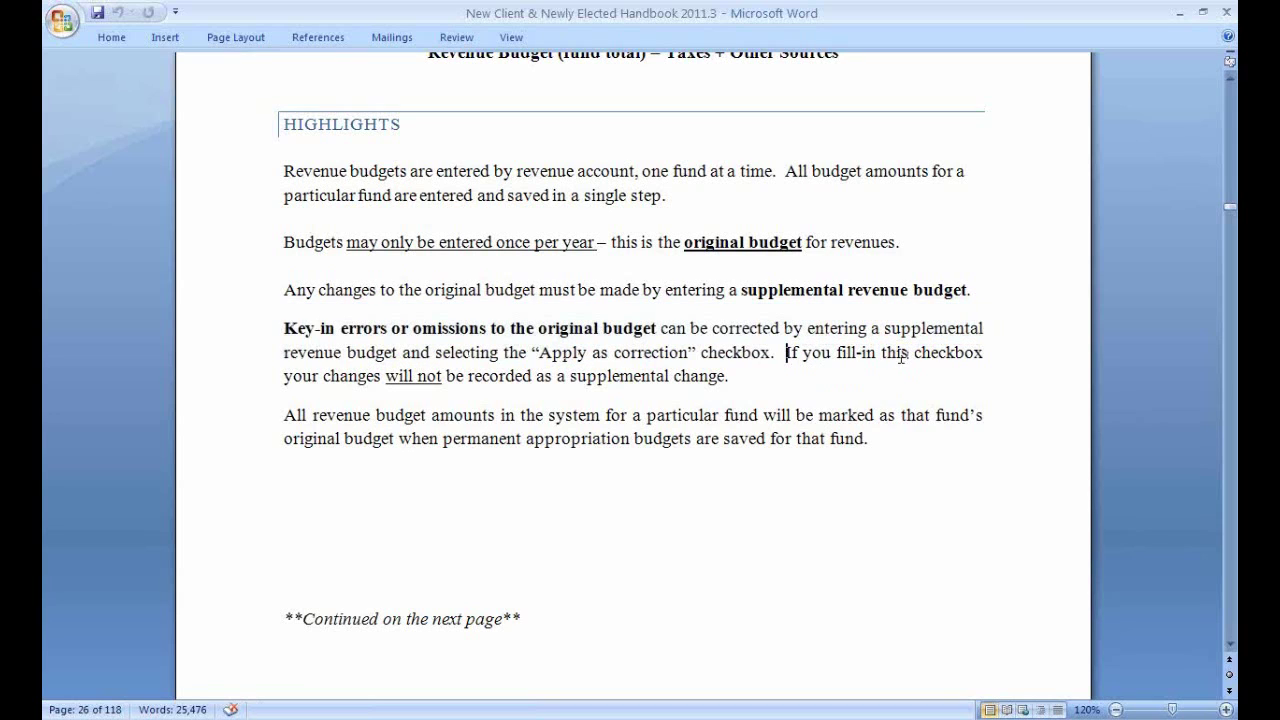
pyautogui.doubleClick(402, 378)
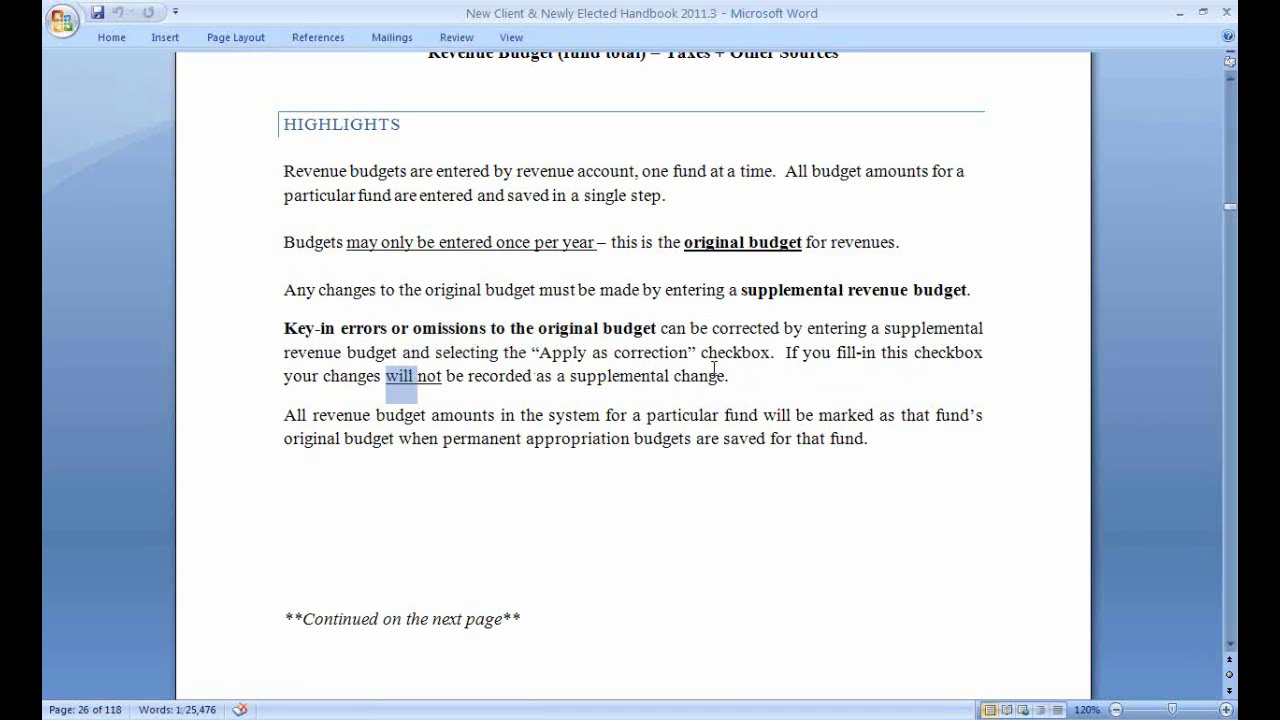
# Step: Switch back to Uniform Accounting Network, apply the Road and Bridge supplemental as a correction, and save and close it
pyautogui.hotkey('alt', 'Tab')
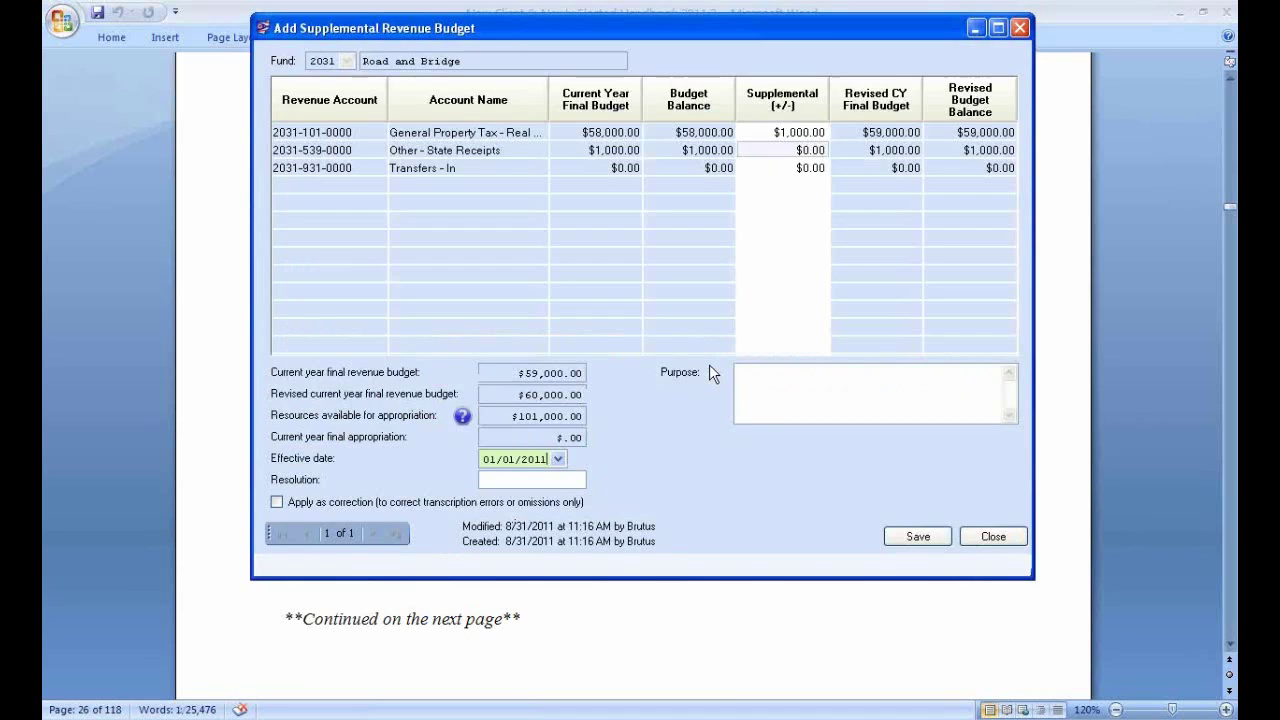
pyautogui.click(537, 483)
pyautogui.click(277, 503)
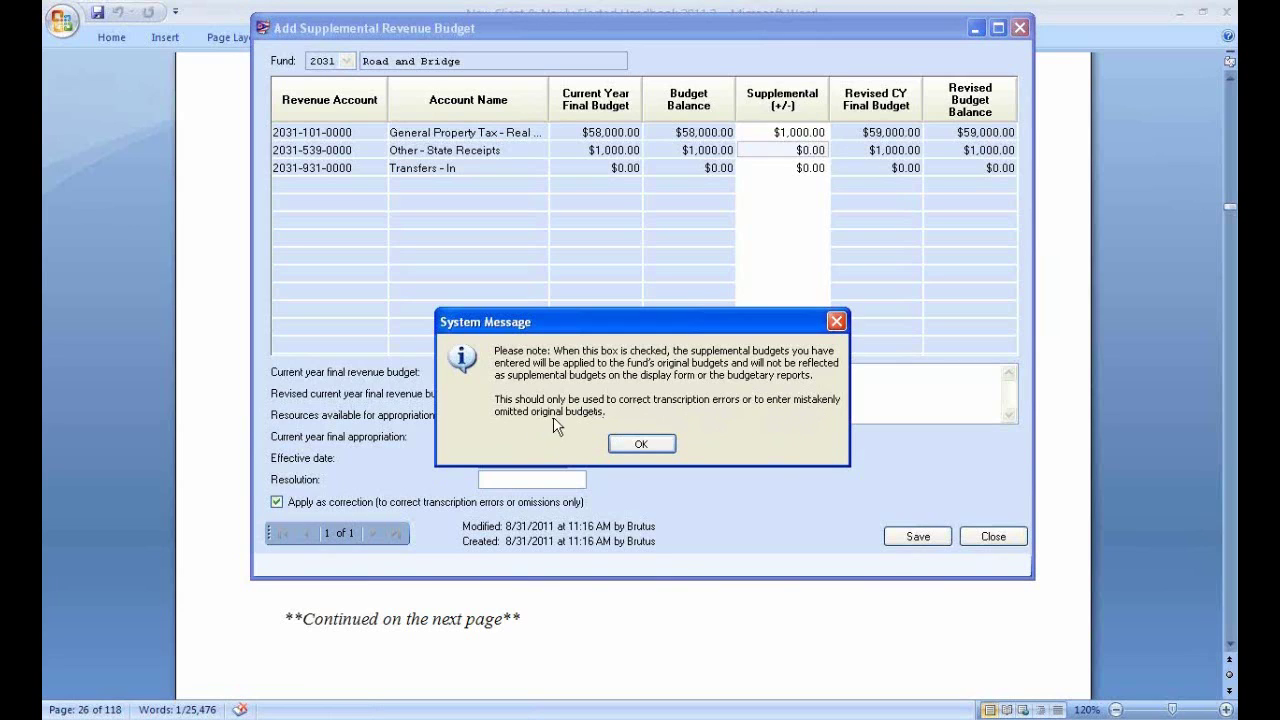
pyautogui.click(648, 447)
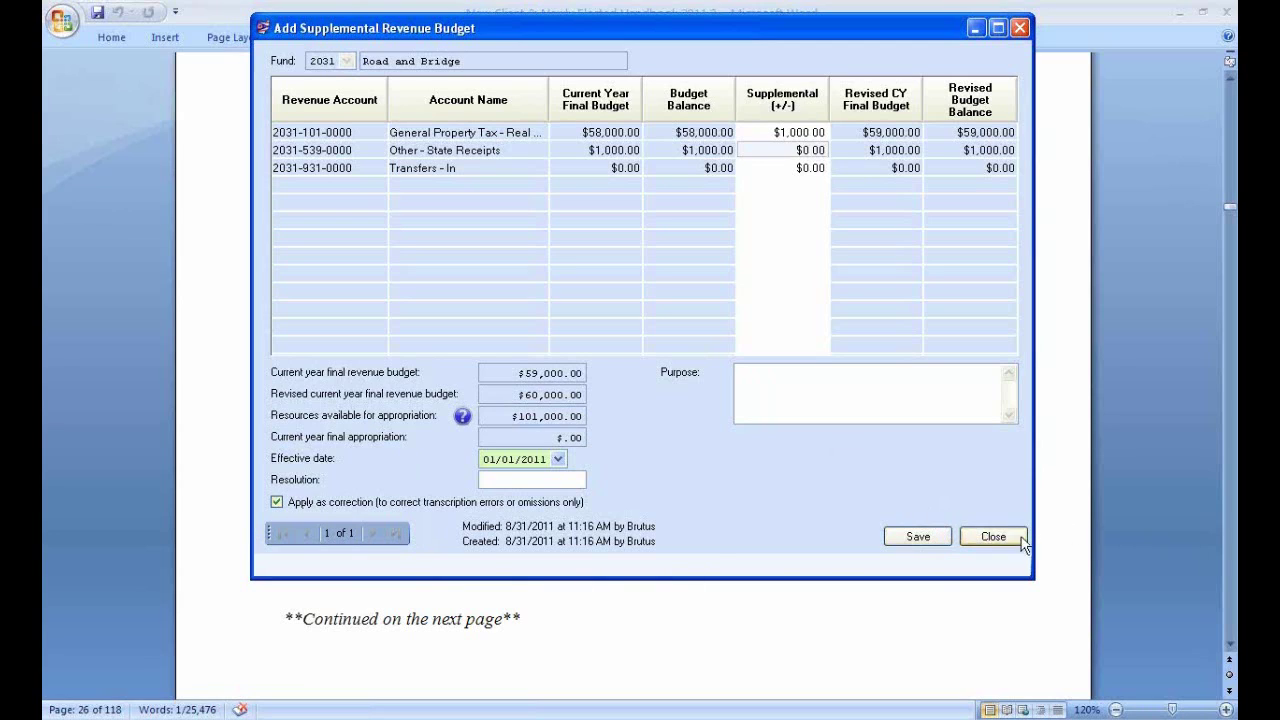
pyautogui.click(918, 538)
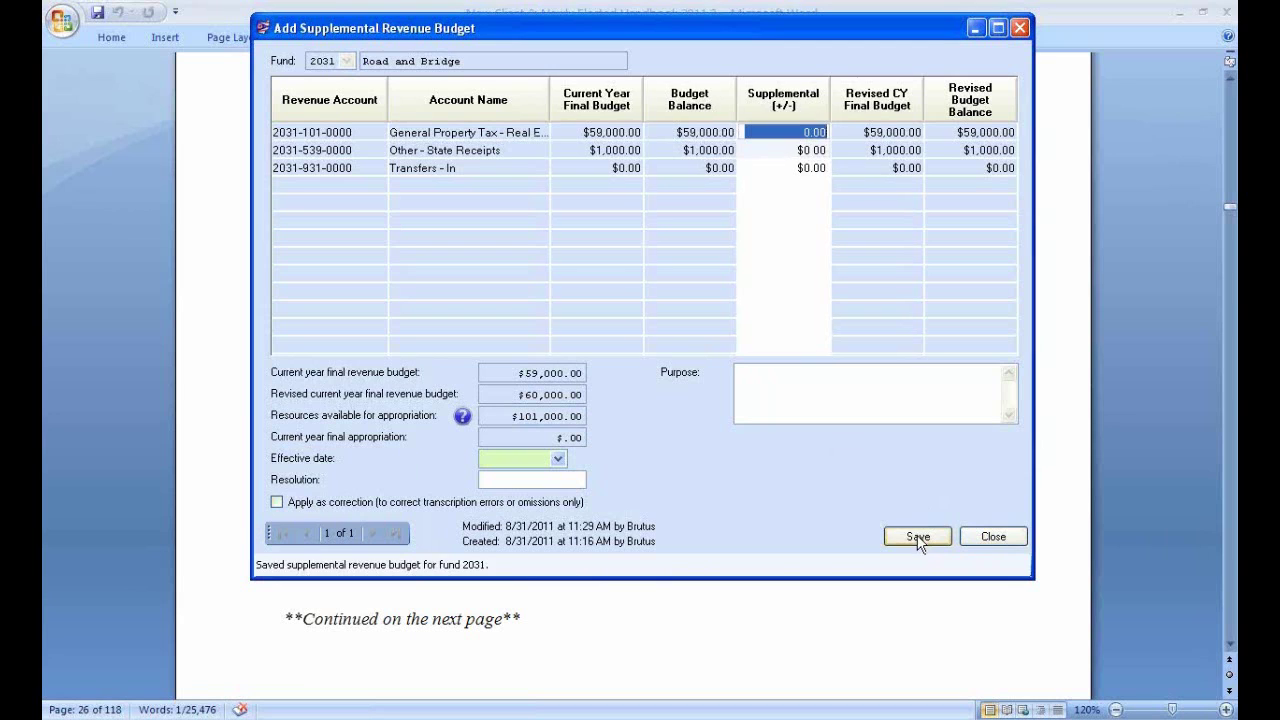
pyautogui.click(993, 537)
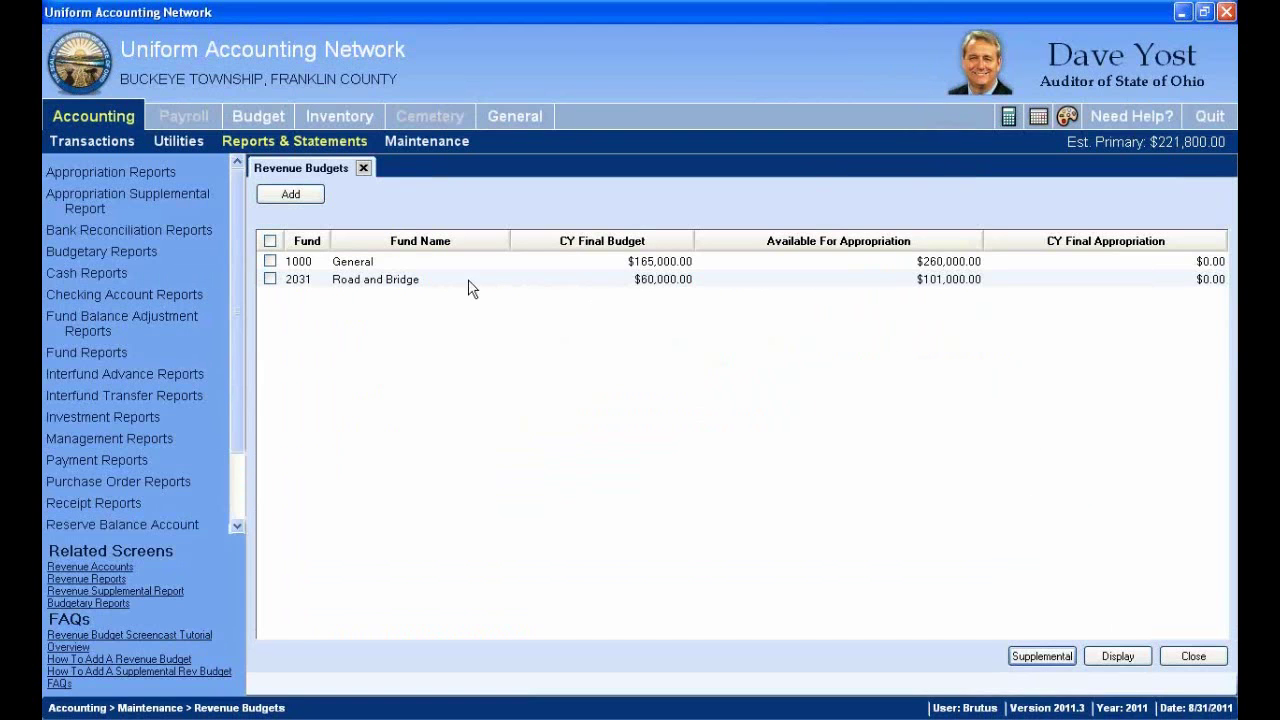
# Step: Display the Road and Bridge revenue budget to check the corrected amounts
pyautogui.click(423, 284)
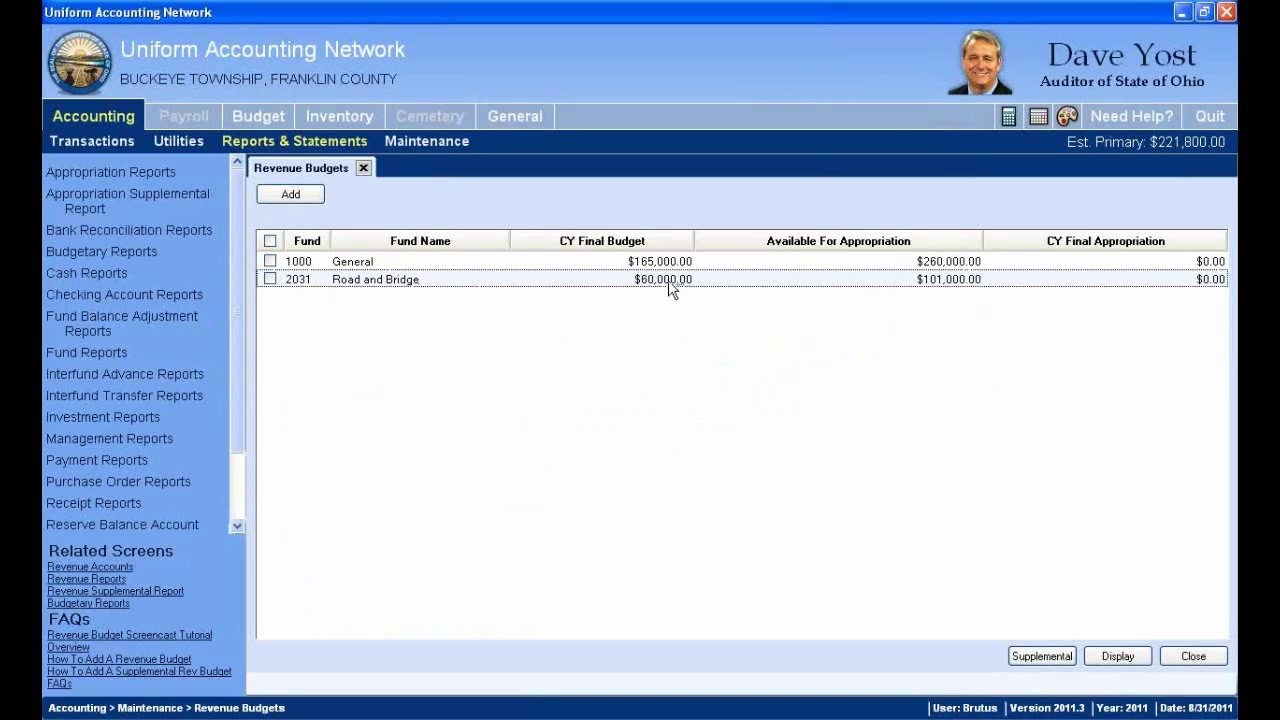
pyautogui.click(270, 280)
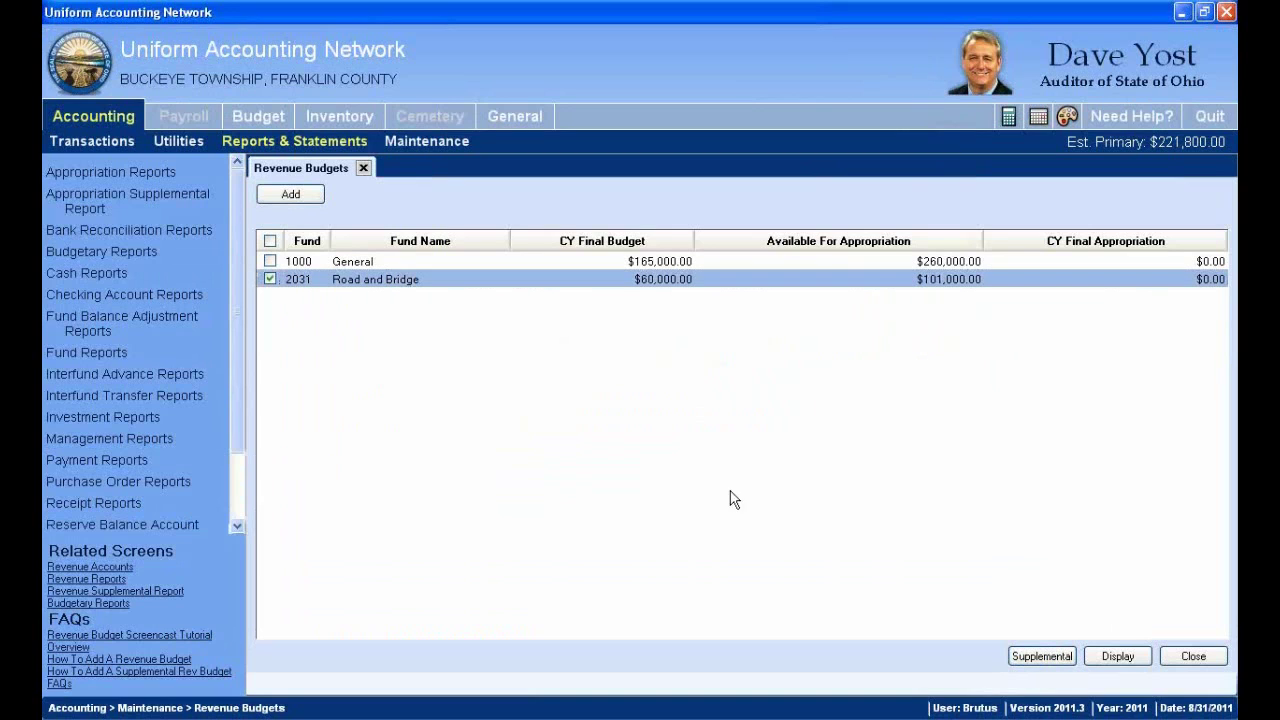
pyautogui.click(1118, 656)
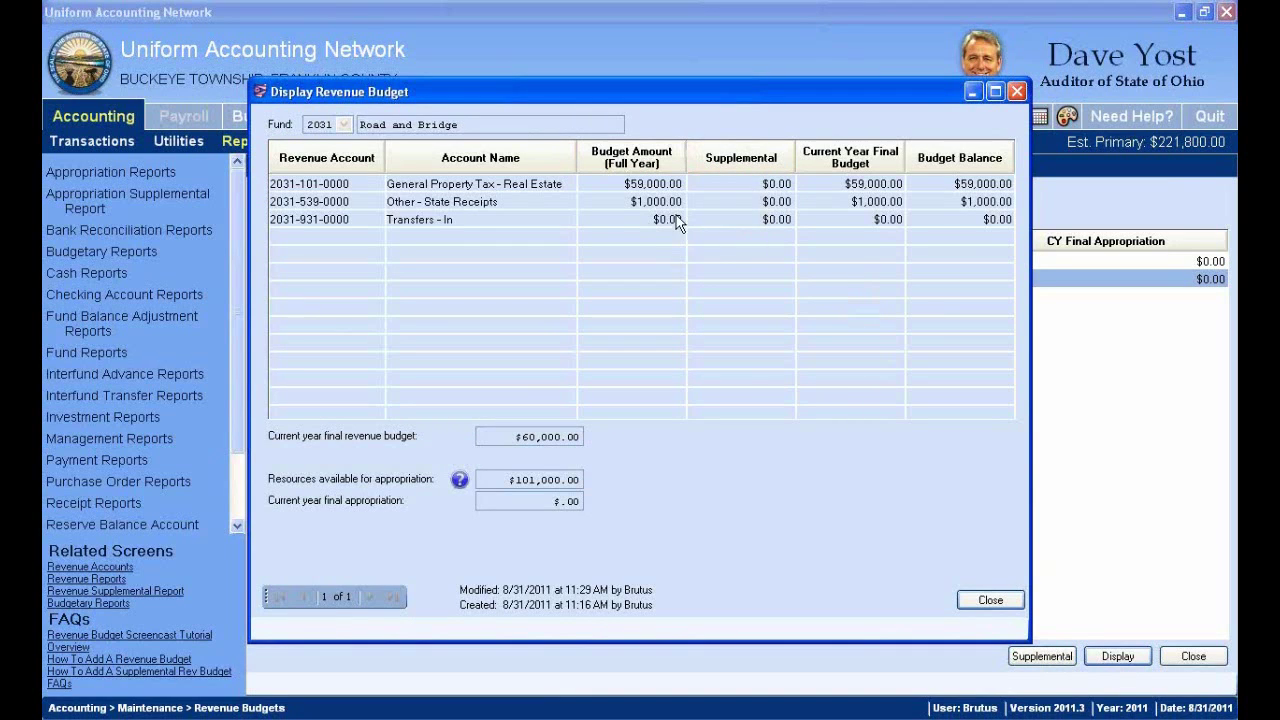
# Step: Review the supplemental and budget amounts of the Road and Bridge revenue accounts, and close the budget display
pyautogui.click(775, 188)
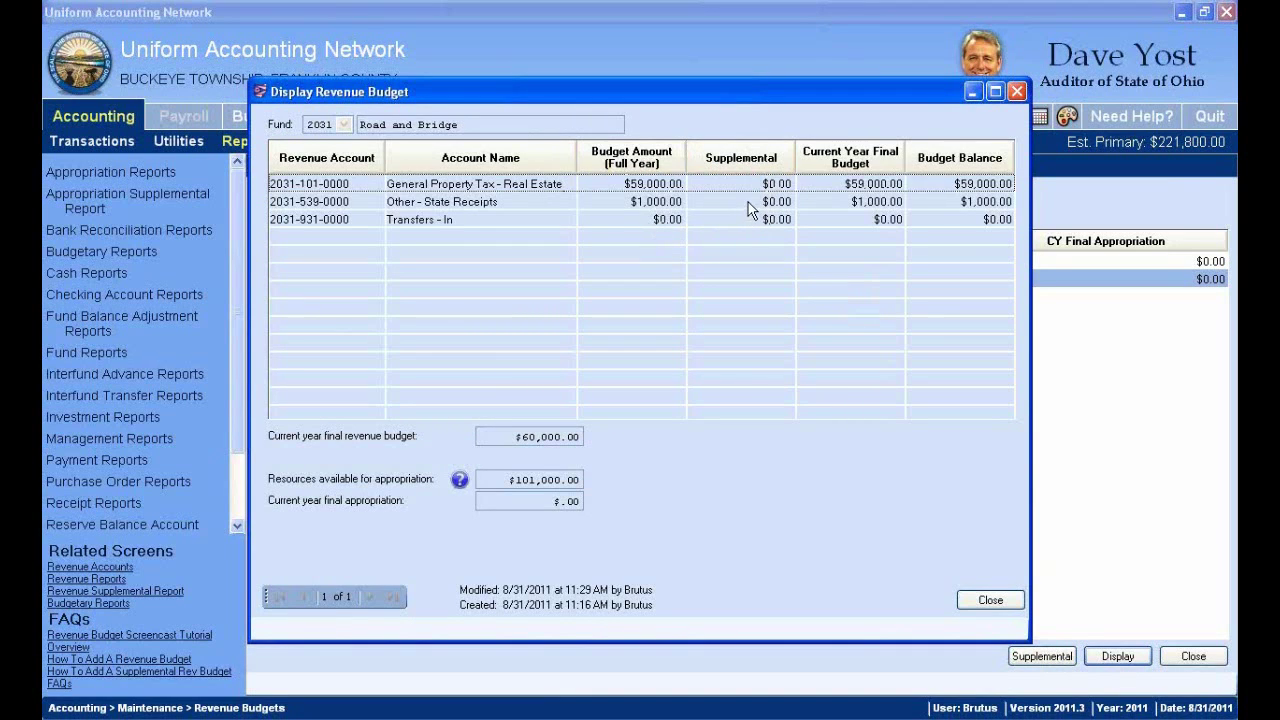
pyautogui.click(750, 203)
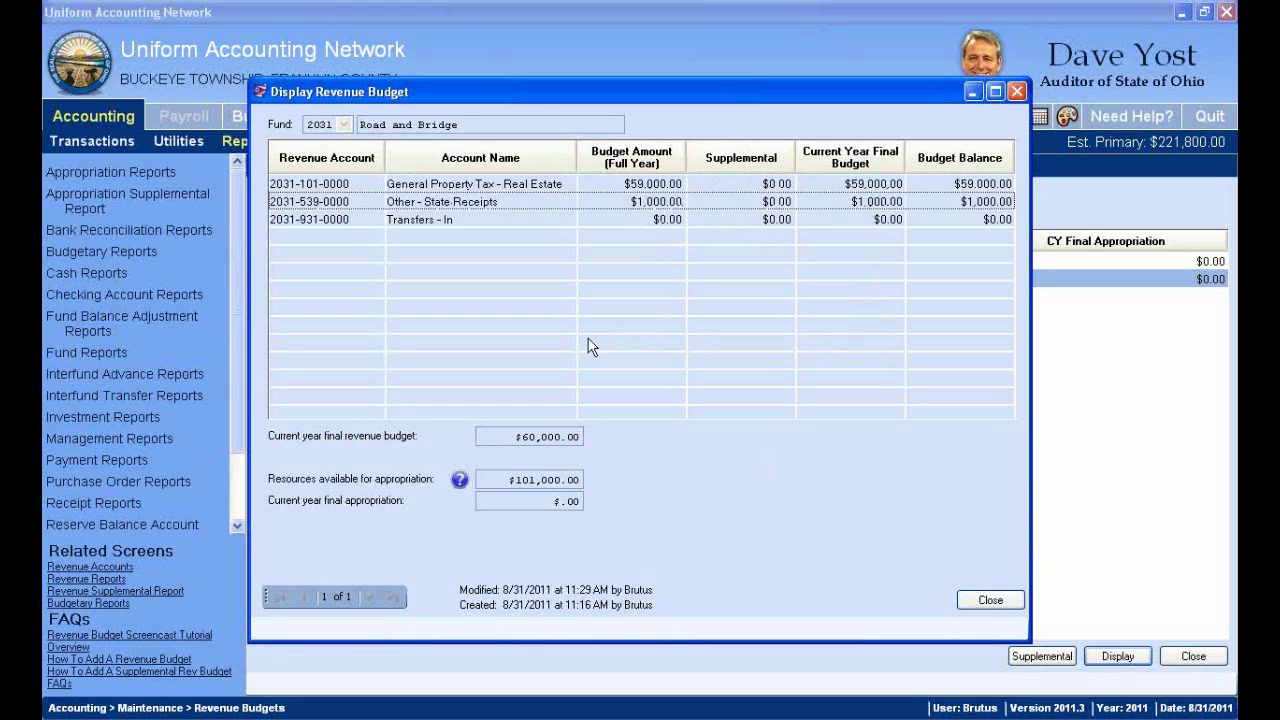
pyautogui.click(649, 185)
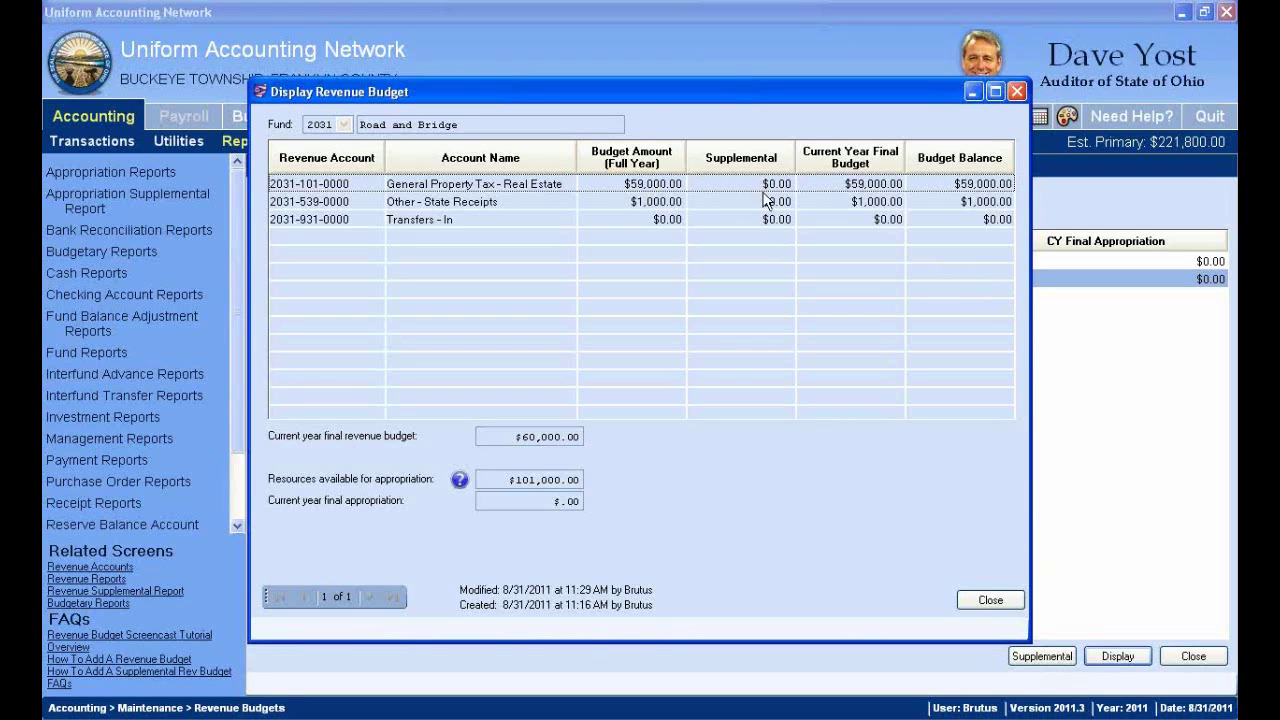
pyautogui.click(1003, 603)
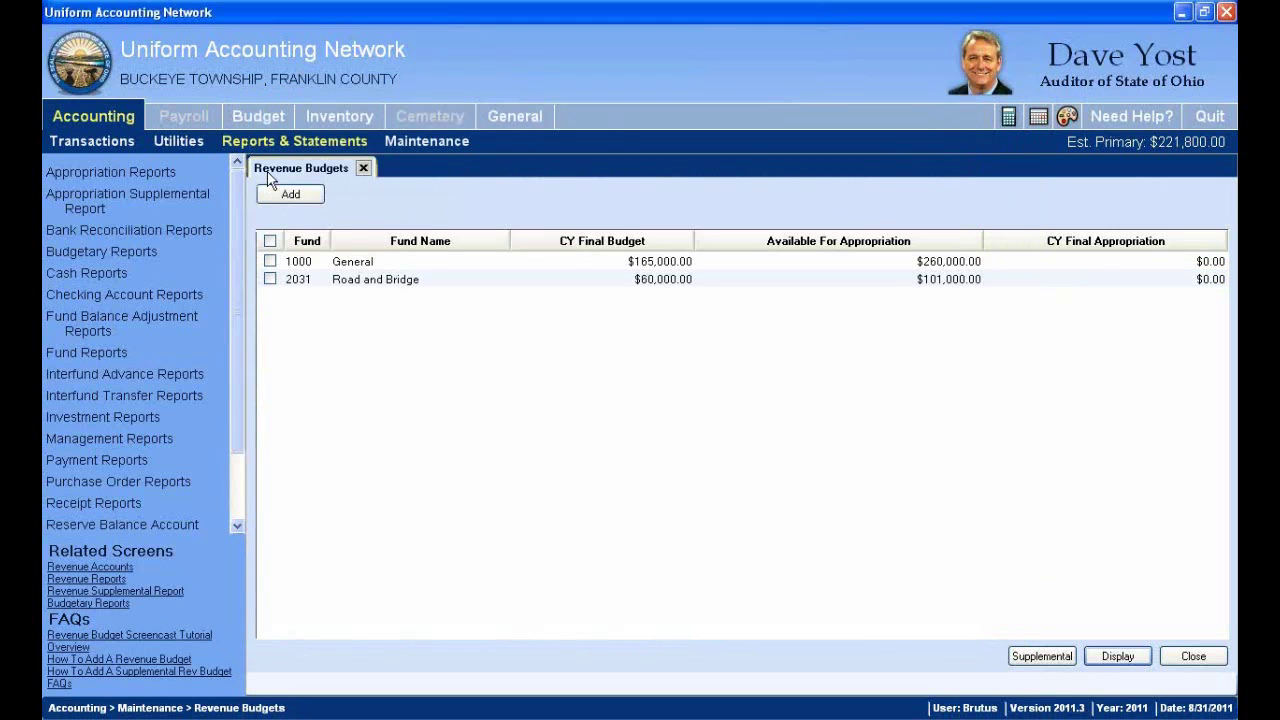
# Step: Open a supplemental revenue budget for the Road and Bridge fund to view its correction option, and close it without saving
pyautogui.click(270, 279)
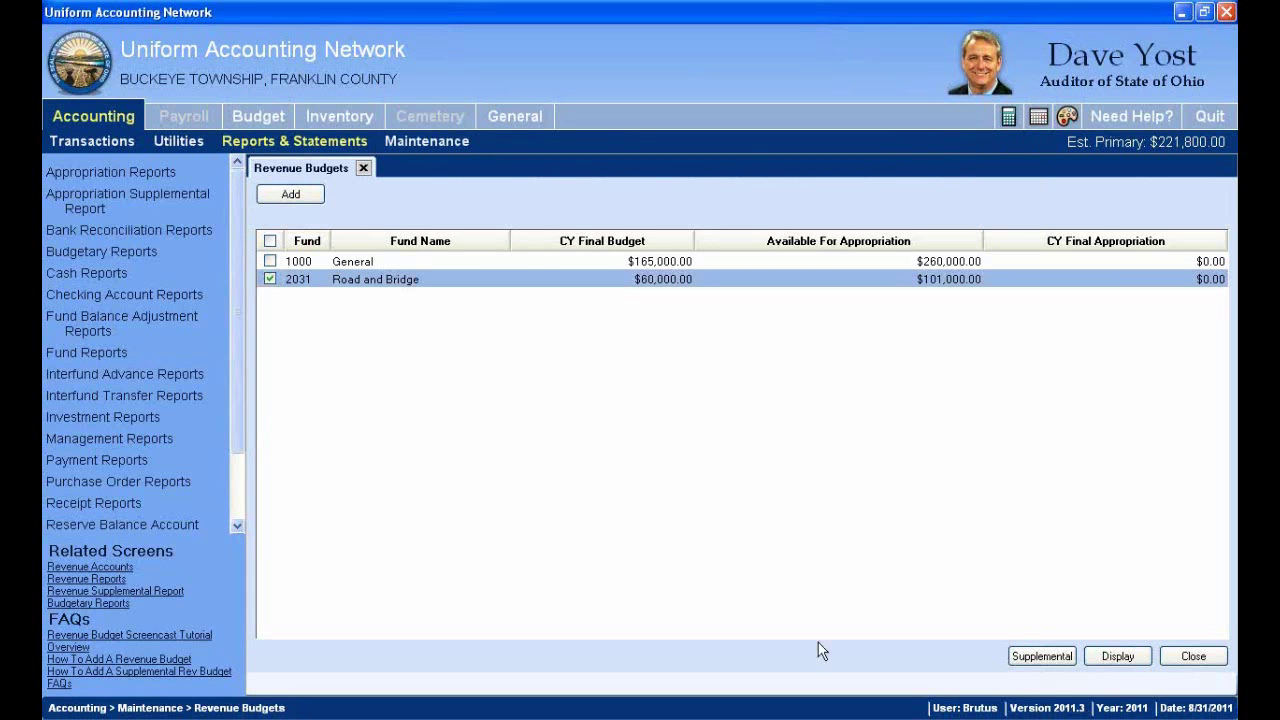
pyautogui.click(1038, 660)
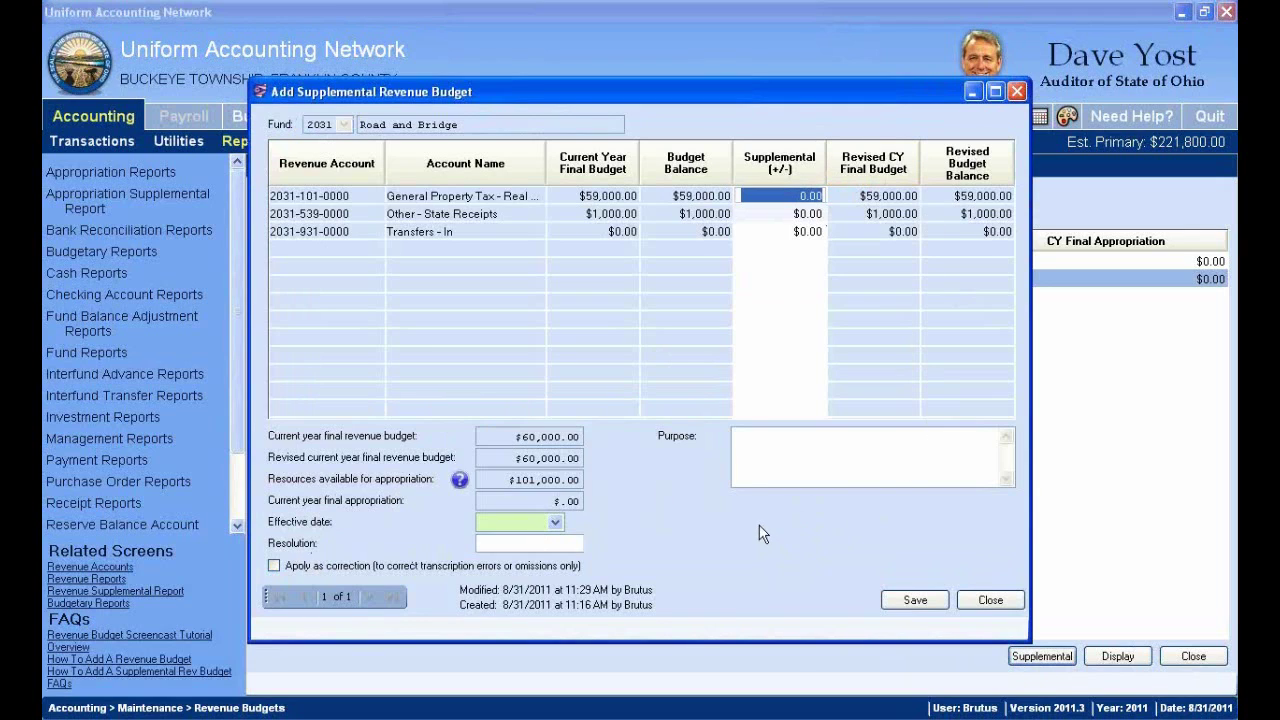
pyautogui.click(1011, 605)
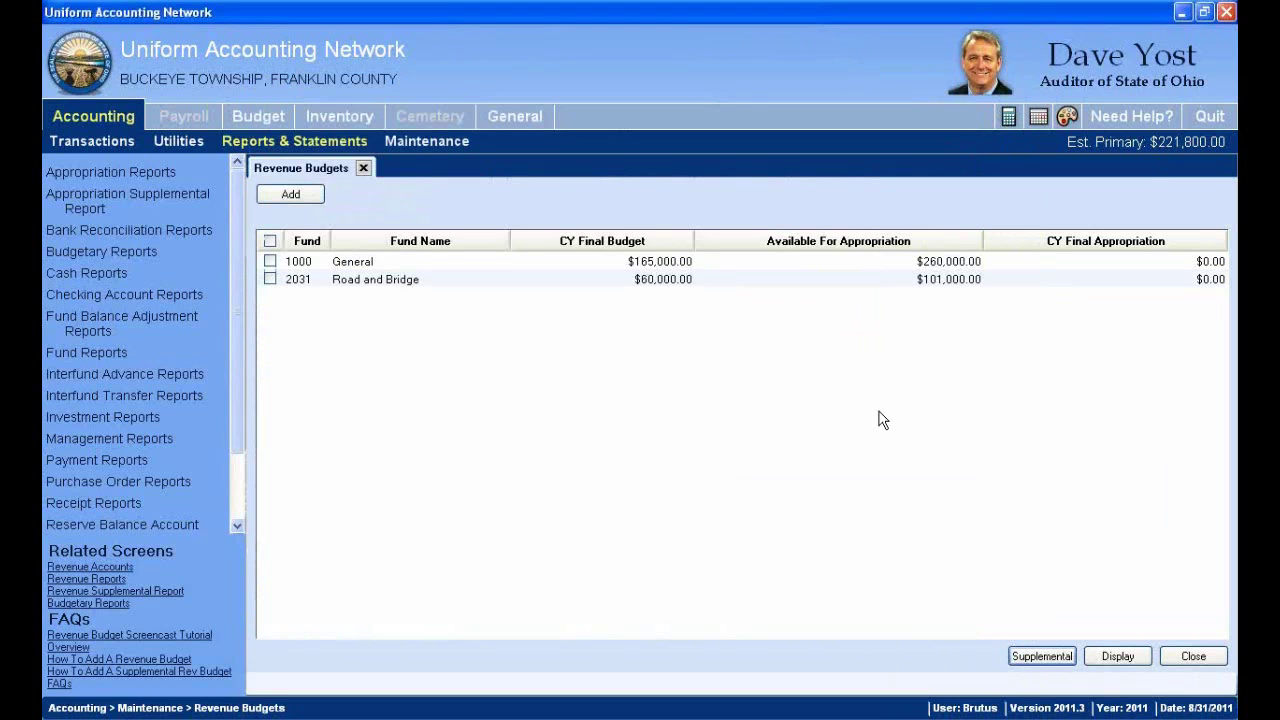
# Step: Select the Road and Bridge fund, switch to the handbook in Microsoft Word, and read the Highlights paragraph on marking amounts as the original budget
pyautogui.click(270, 279)
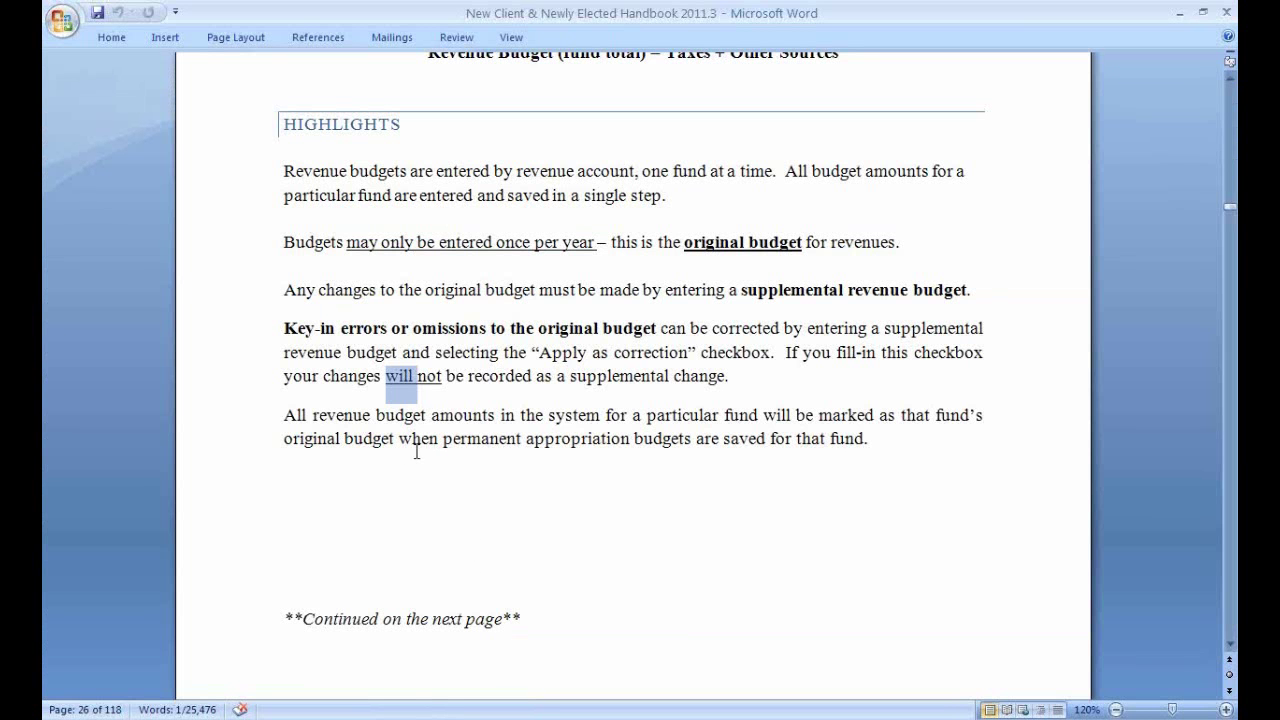
pyautogui.click(436, 447)
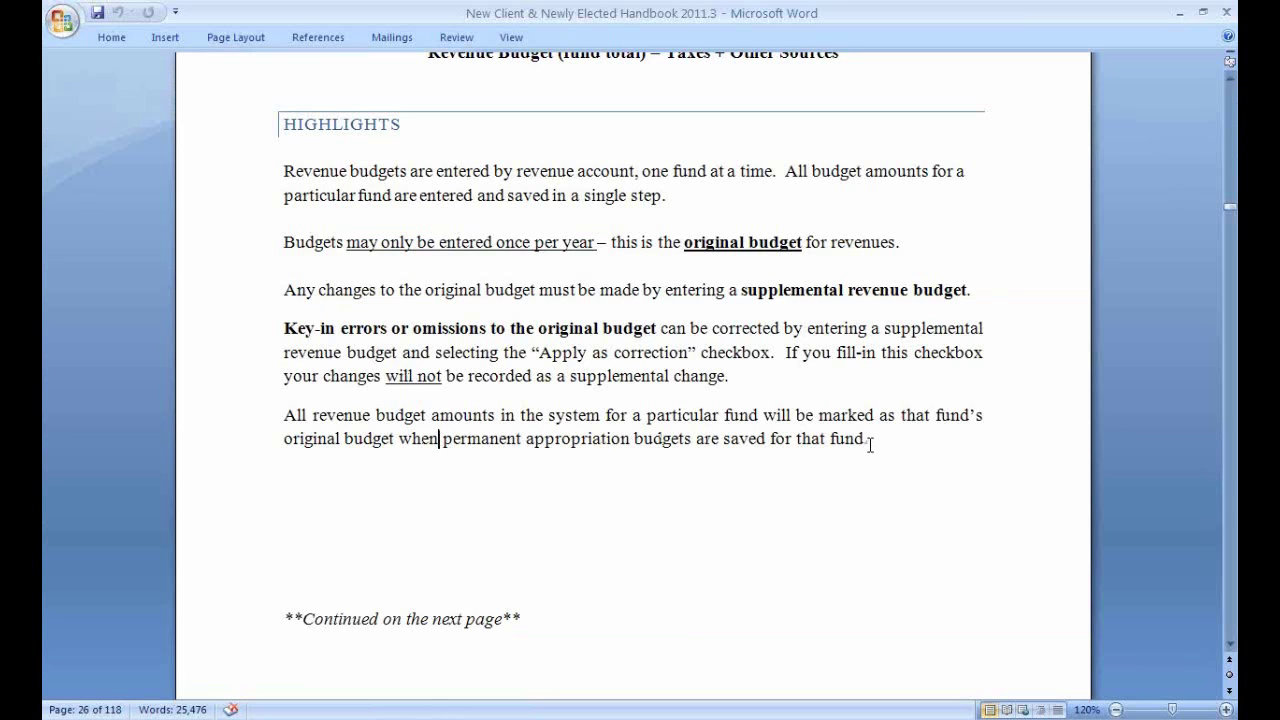
pyautogui.moveTo(869, 443); pyautogui.dragTo(284, 415)
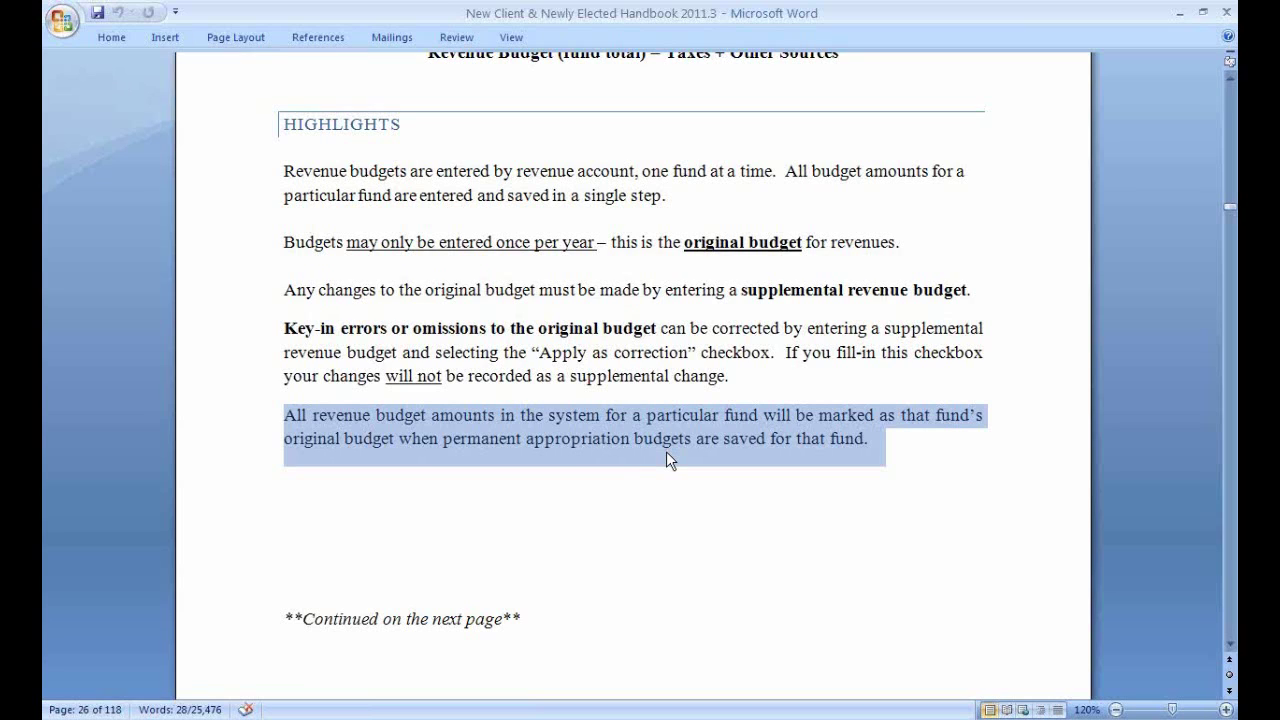
pyautogui.click(637, 446)
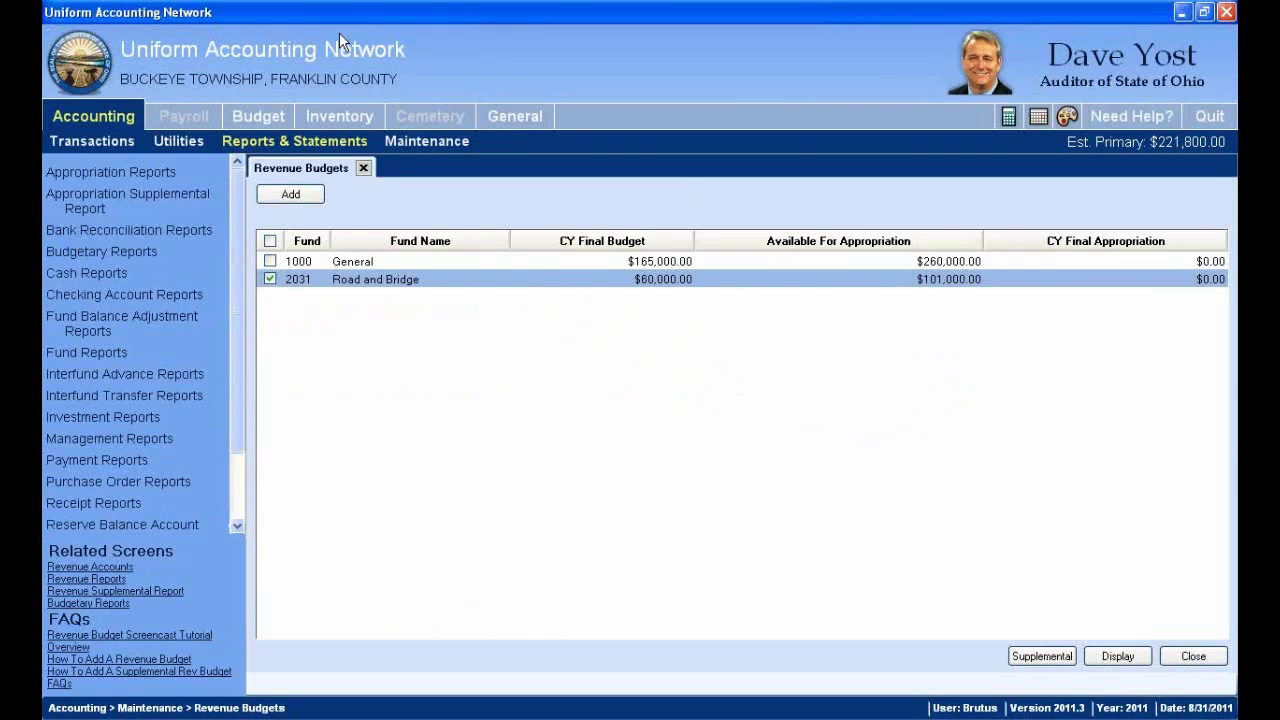
# Step: Switch back to Uniform Accounting Network and look over the accounting transaction and maintenance options
pyautogui.click(90, 142)
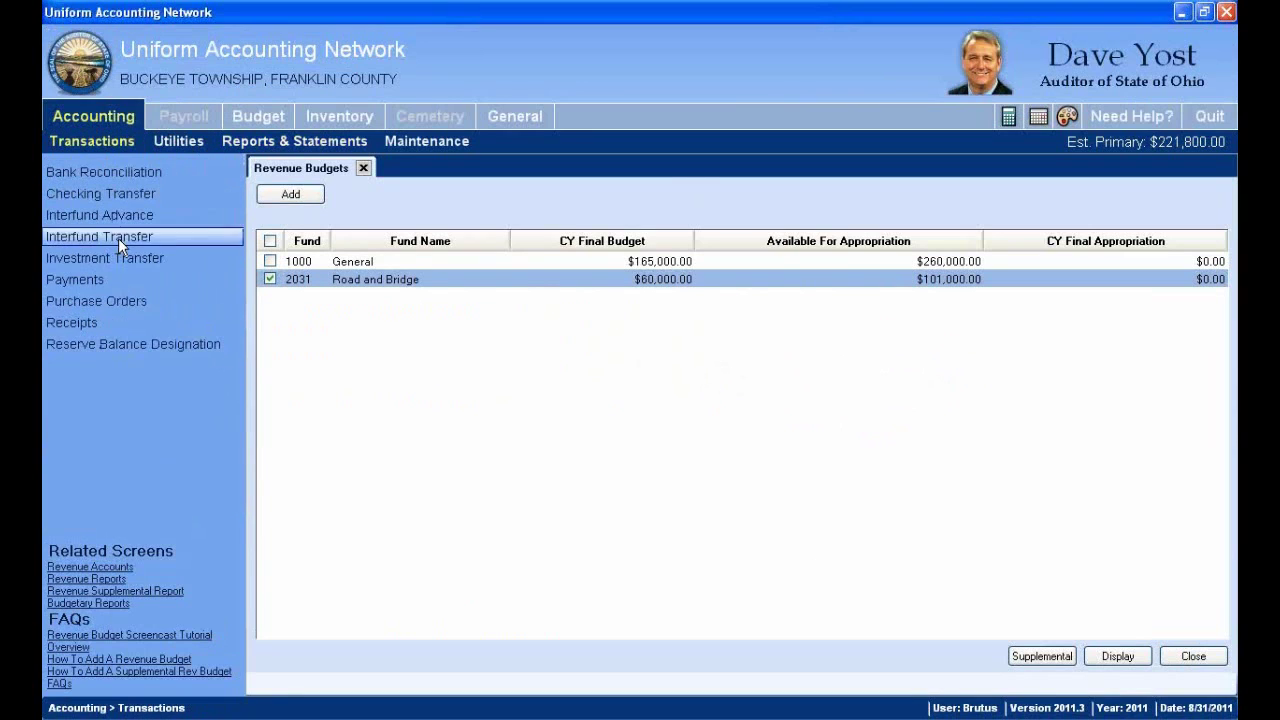
pyautogui.click(424, 140)
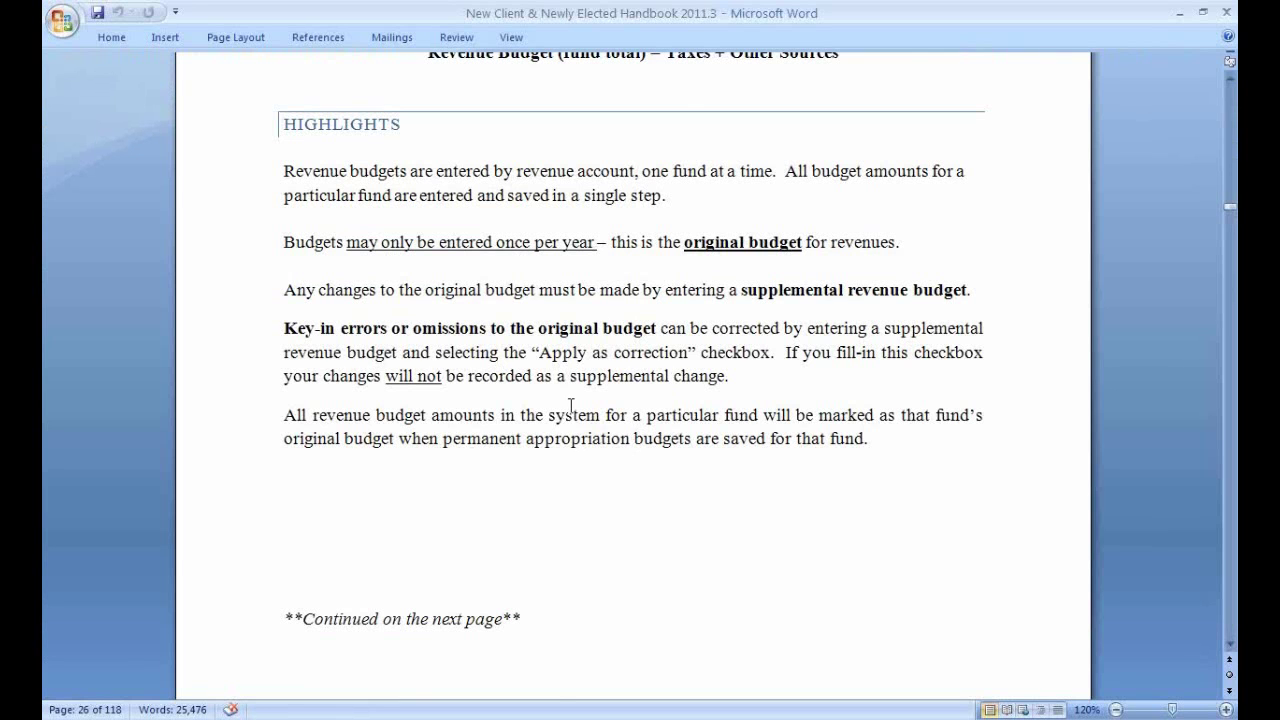
# Step: Switch to the handbook in Microsoft Word and review the General Fund and Road and Bridge amounts on the Exercise 1 certificate
pyautogui.scroll(4, 569, 408)
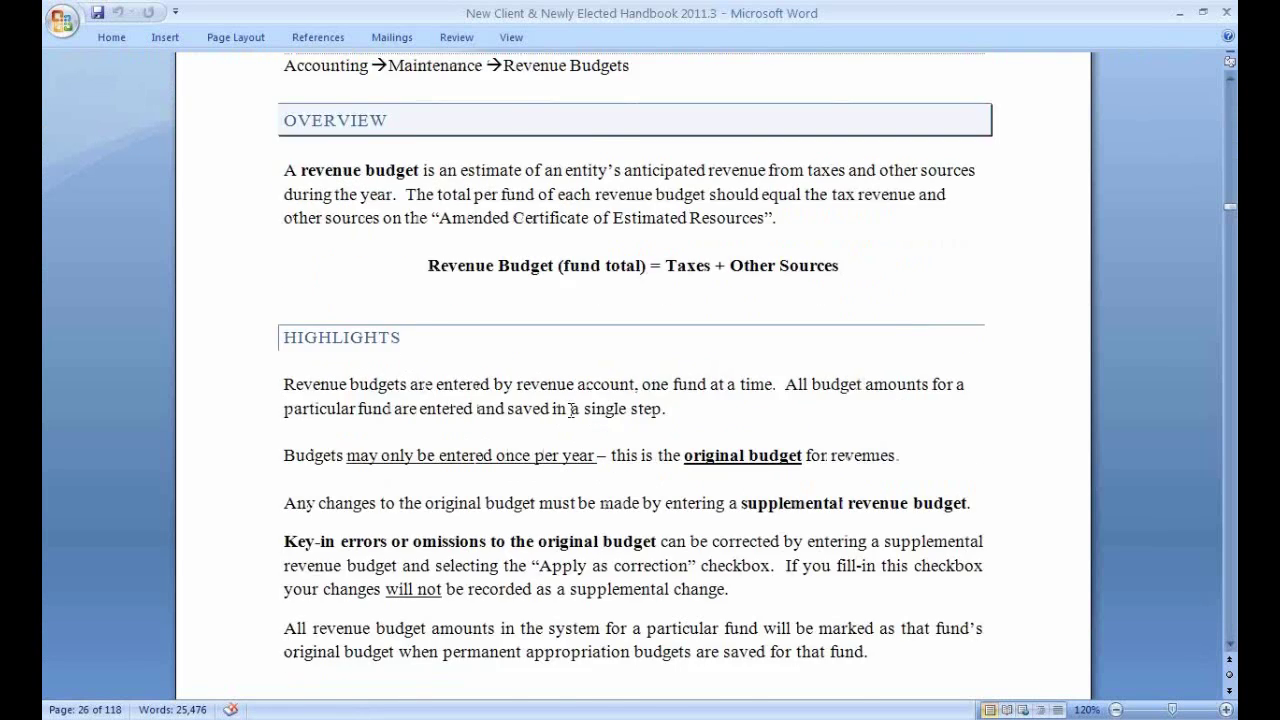
pyautogui.scroll(9, 569, 408)
pyautogui.scroll(-5, 566, 400)
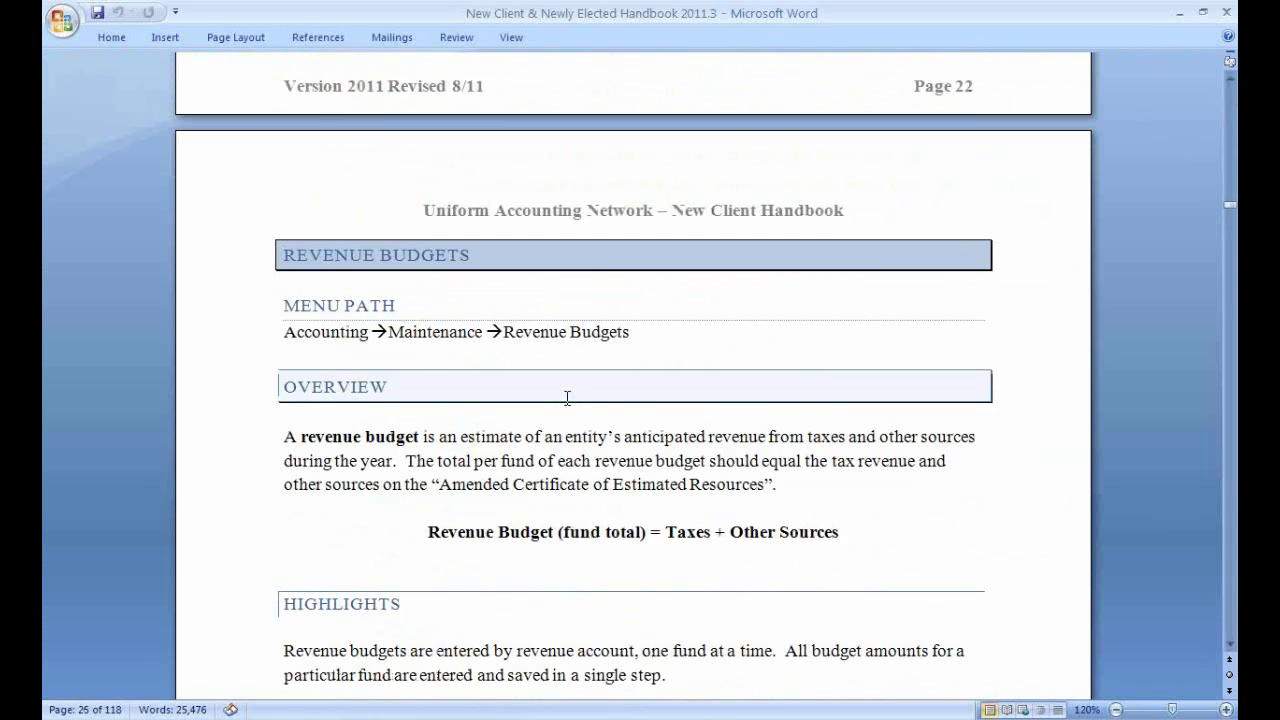
pyautogui.scroll(-20, 567, 398)
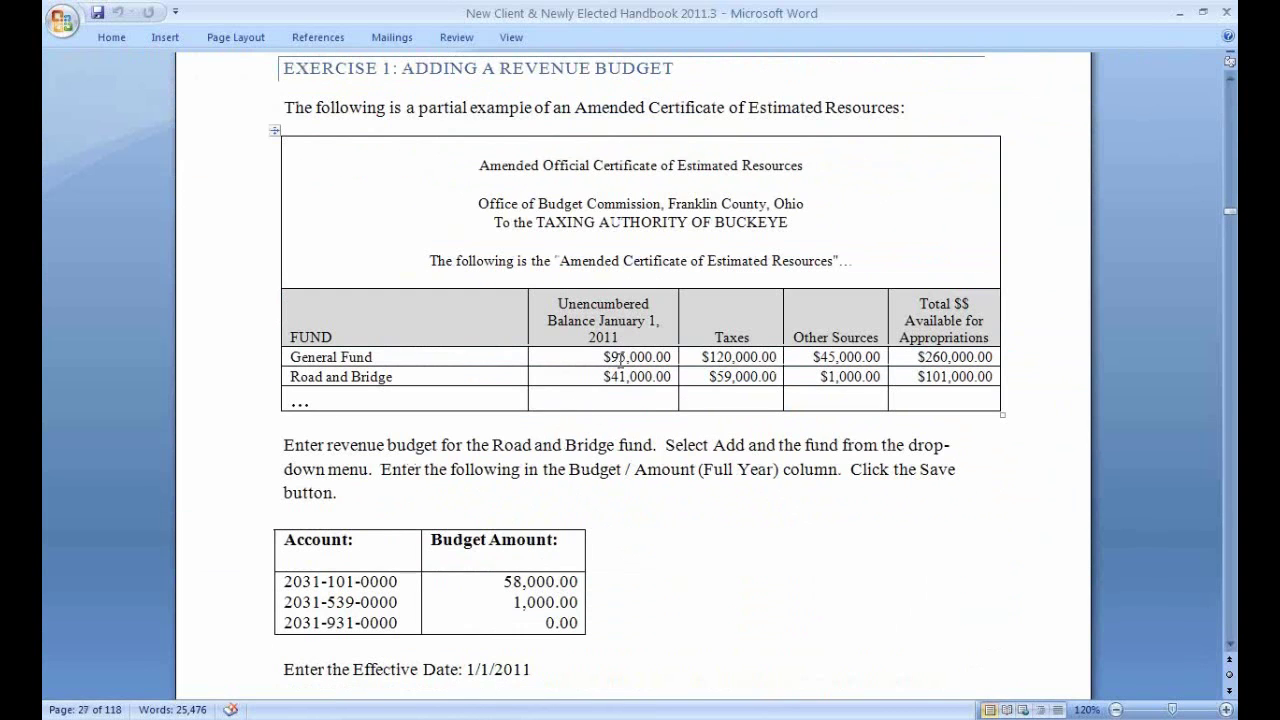
pyautogui.moveTo(630, 357); pyautogui.dragTo(652, 357)
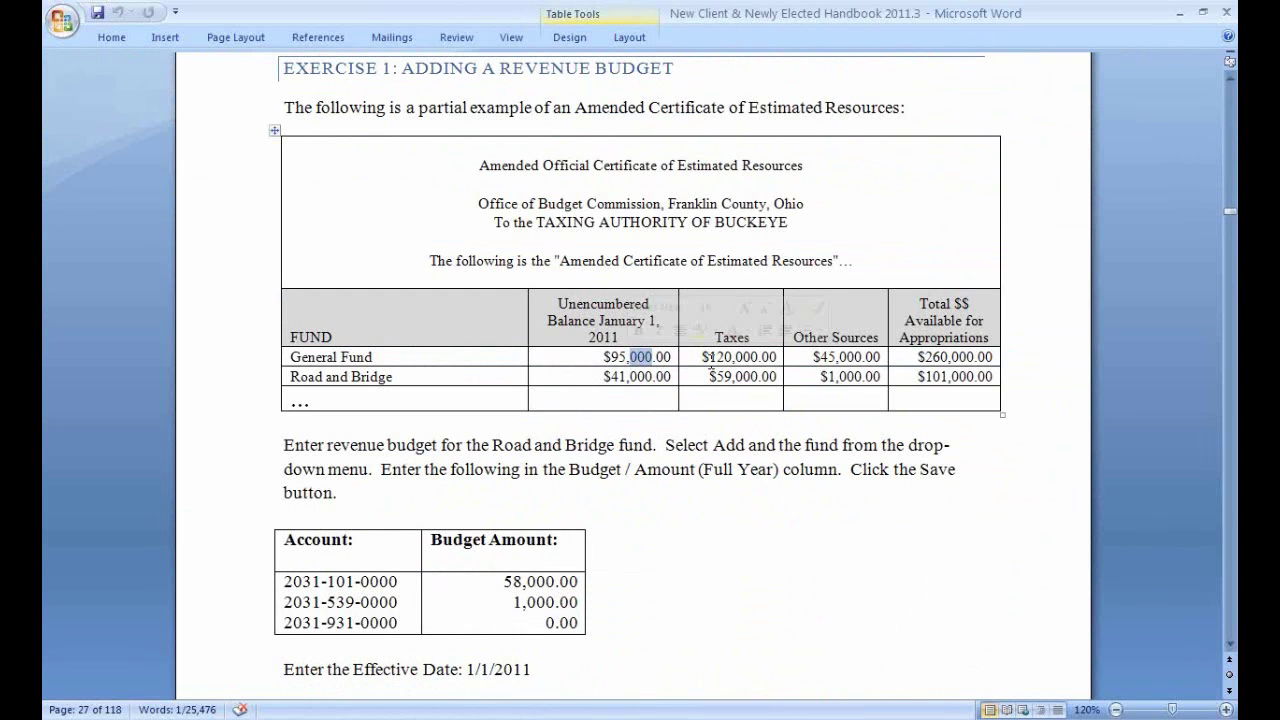
pyautogui.click(628, 376)
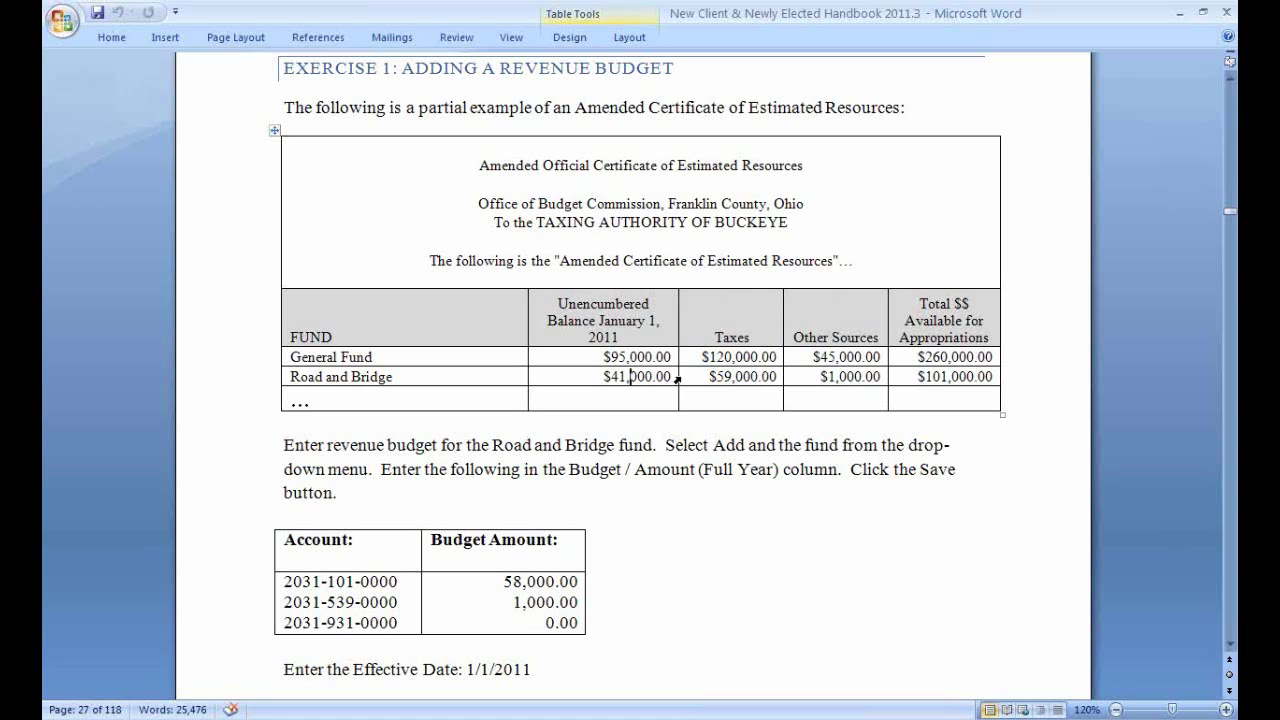
pyautogui.click(750, 376)
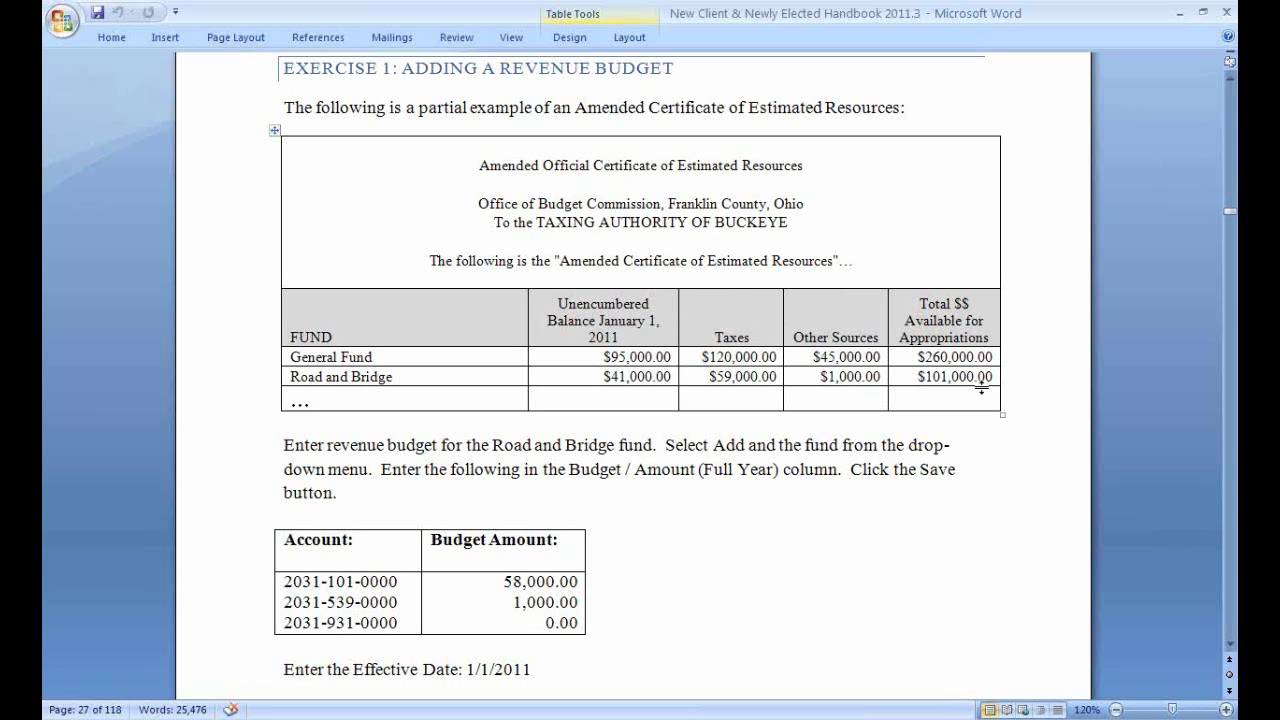